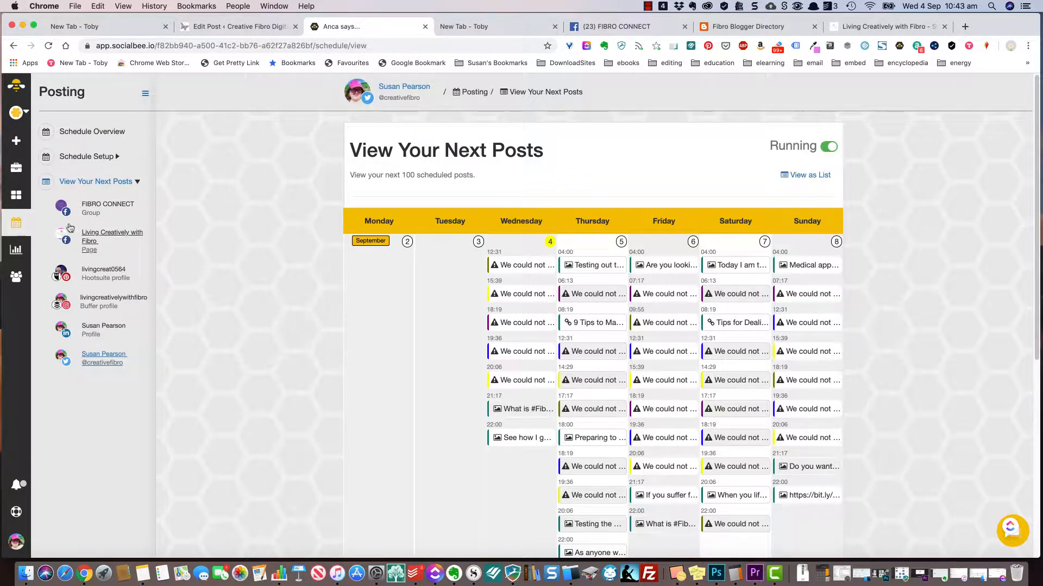
Open the content categories and review each category's evergreen or share-once setting and its assigned social profiles
{"action": "left_click", "coordinate": [16, 195]}
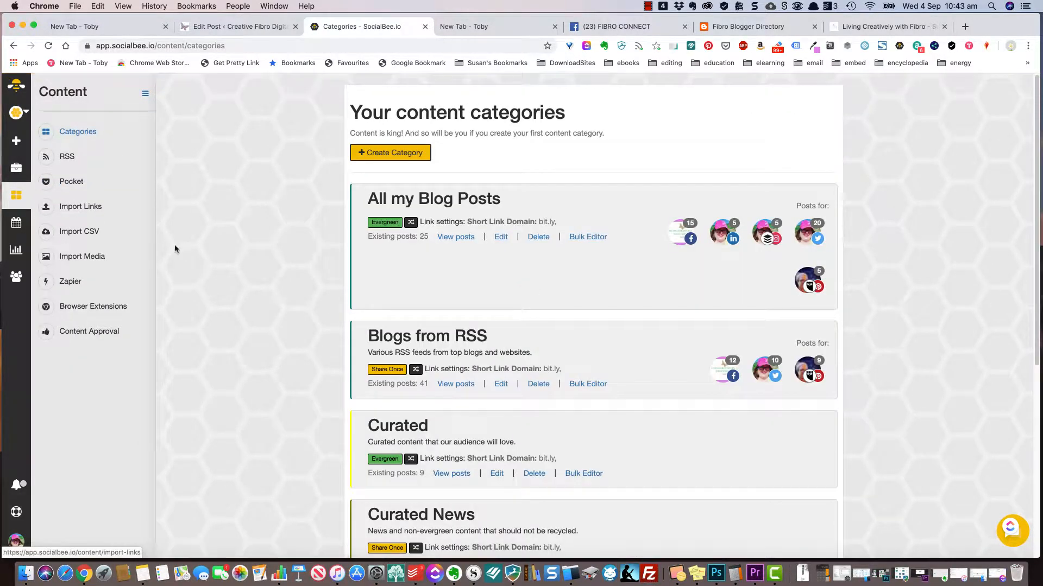
{"action": "scroll", "coordinate": [483, 269], "scroll_direction": "down", "scroll_amount": 1}
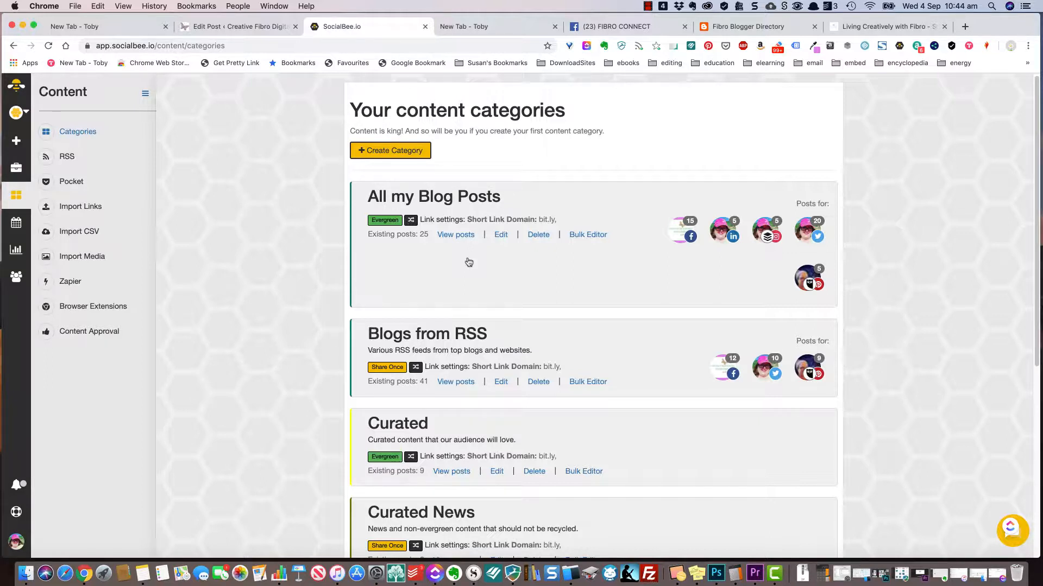
{"action": "scroll", "coordinate": [468, 261], "scroll_direction": "down", "scroll_amount": 1}
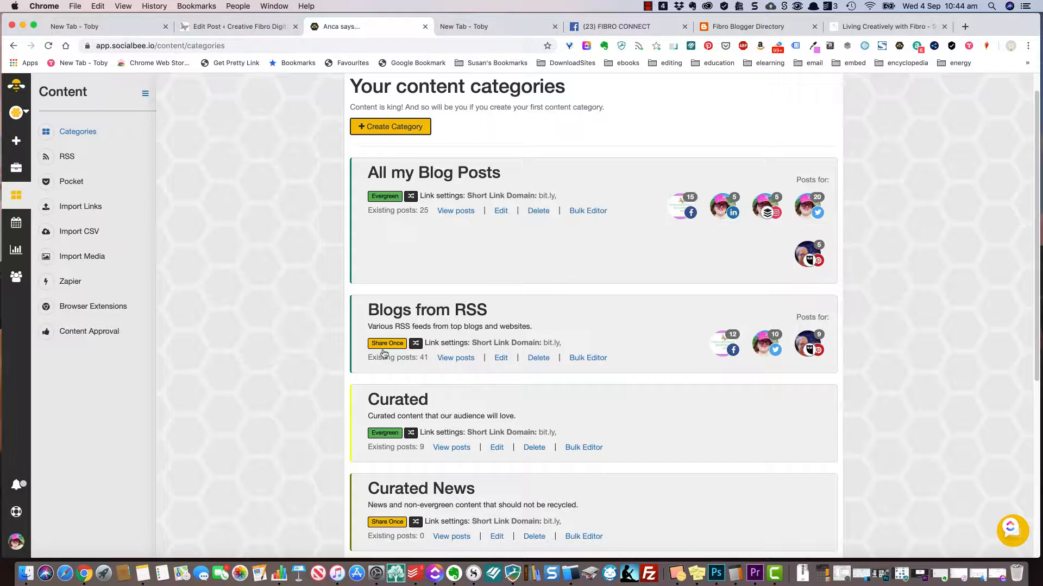
{"action": "scroll", "coordinate": [382, 352], "scroll_direction": "down", "scroll_amount": 2}
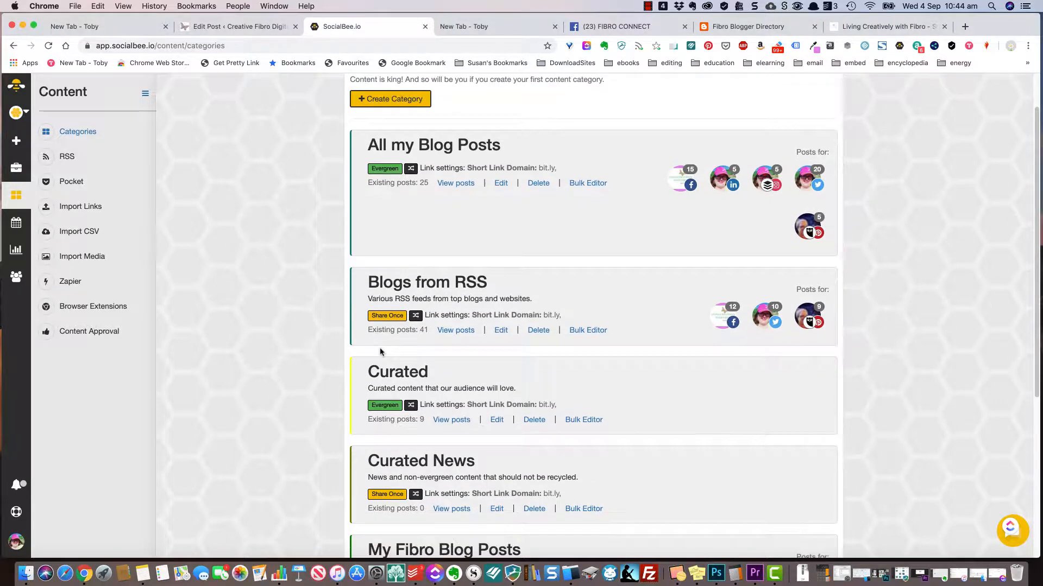
{"action": "scroll", "coordinate": [380, 352], "scroll_direction": "down", "scroll_amount": 2}
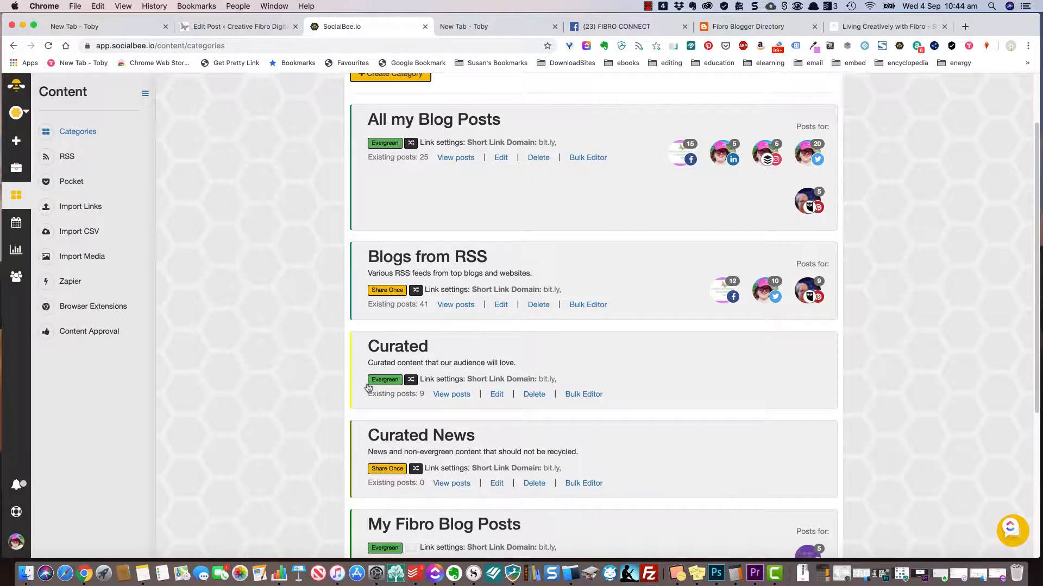
{"action": "scroll", "coordinate": [368, 387], "scroll_direction": "down", "scroll_amount": 2}
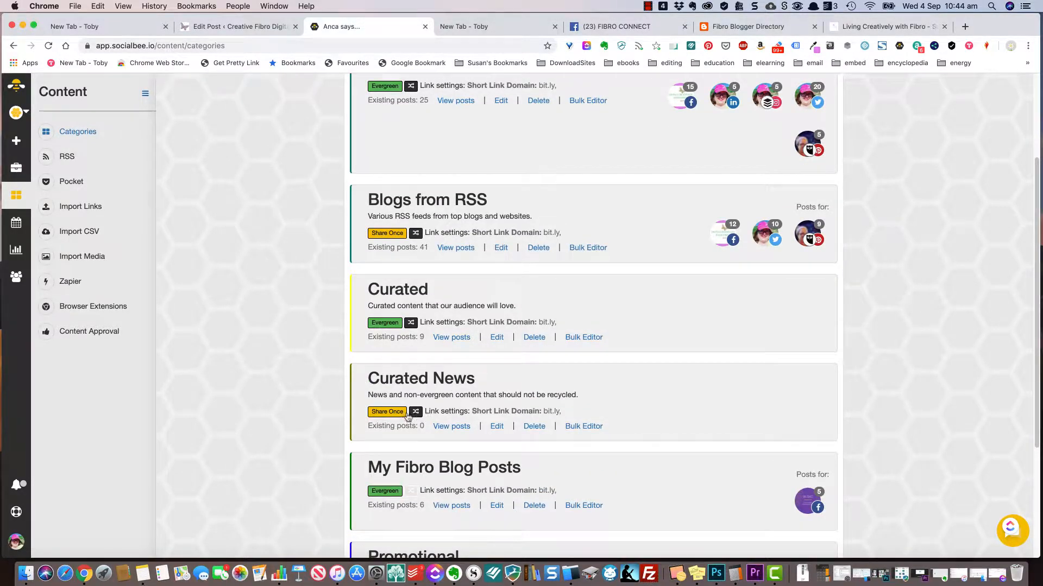
{"action": "scroll", "coordinate": [392, 411], "scroll_direction": "down", "scroll_amount": 1}
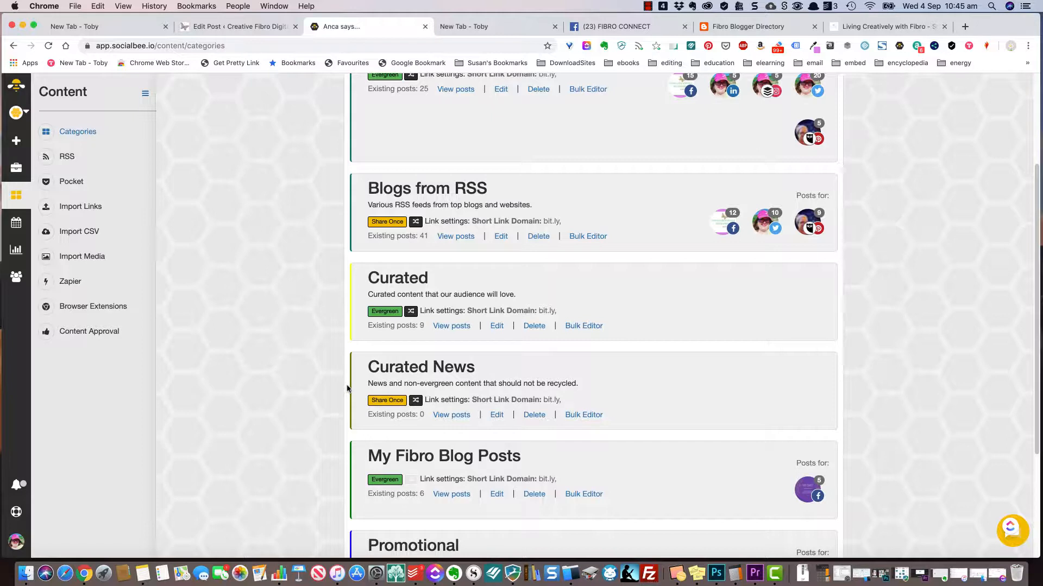
{"action": "scroll", "coordinate": [348, 389], "scroll_direction": "down", "scroll_amount": 1}
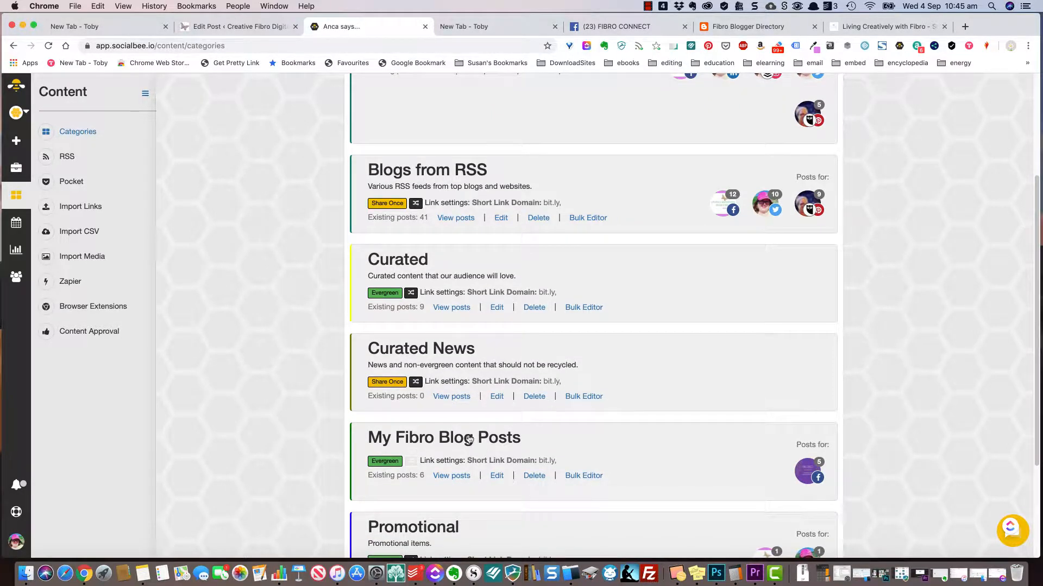
{"action": "scroll", "coordinate": [469, 439], "scroll_direction": "down", "scroll_amount": 1}
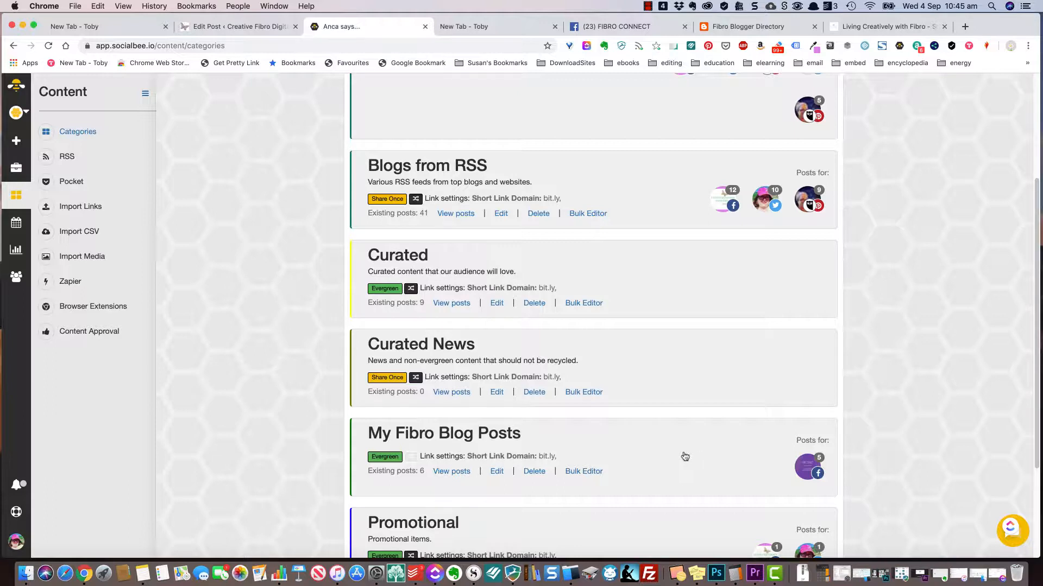
{"action": "scroll", "coordinate": [684, 380], "scroll_direction": "up", "scroll_amount": 3}
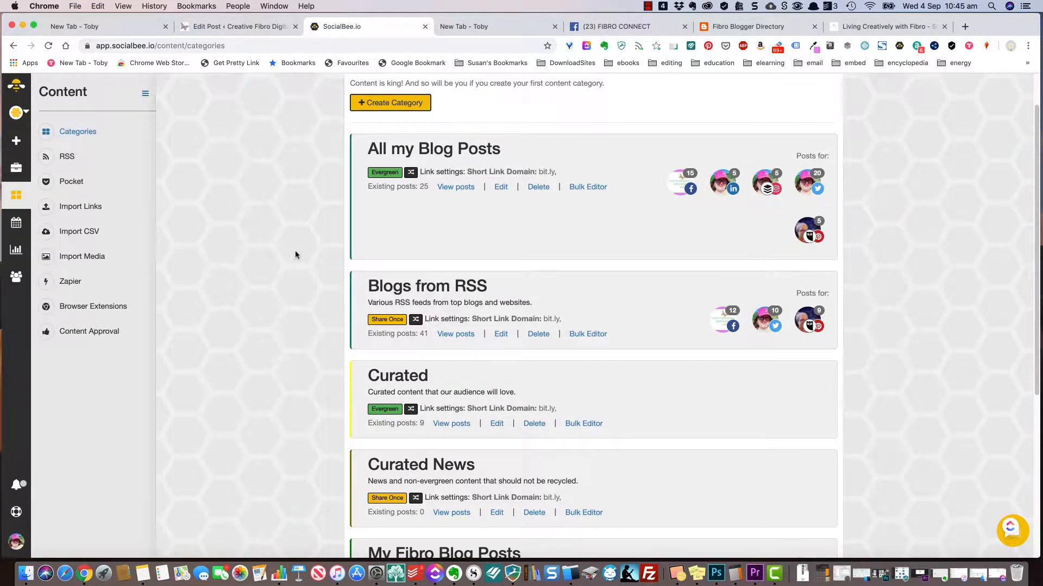
{"action": "scroll", "coordinate": [295, 253], "scroll_direction": "down", "scroll_amount": 3}
{"action": "scroll", "coordinate": [295, 258], "scroll_direction": "down", "scroll_amount": 5}
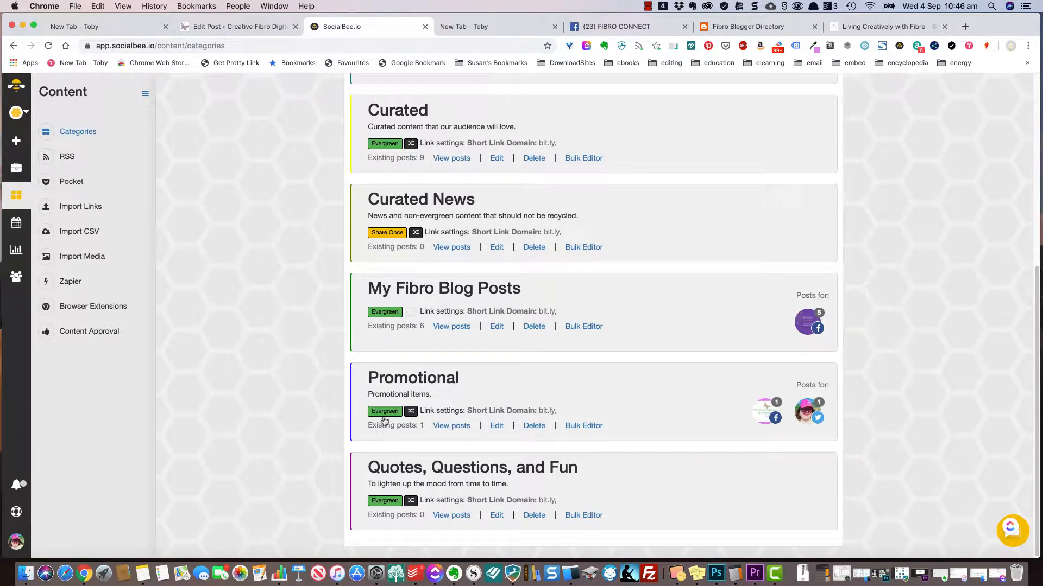
{"action": "mouse_move", "coordinate": [404, 421]}
Open the RSS feeds list and review the configured blogs, their feed addresses, target profiles and approval settings
{"action": "left_click", "coordinate": [82, 158]}
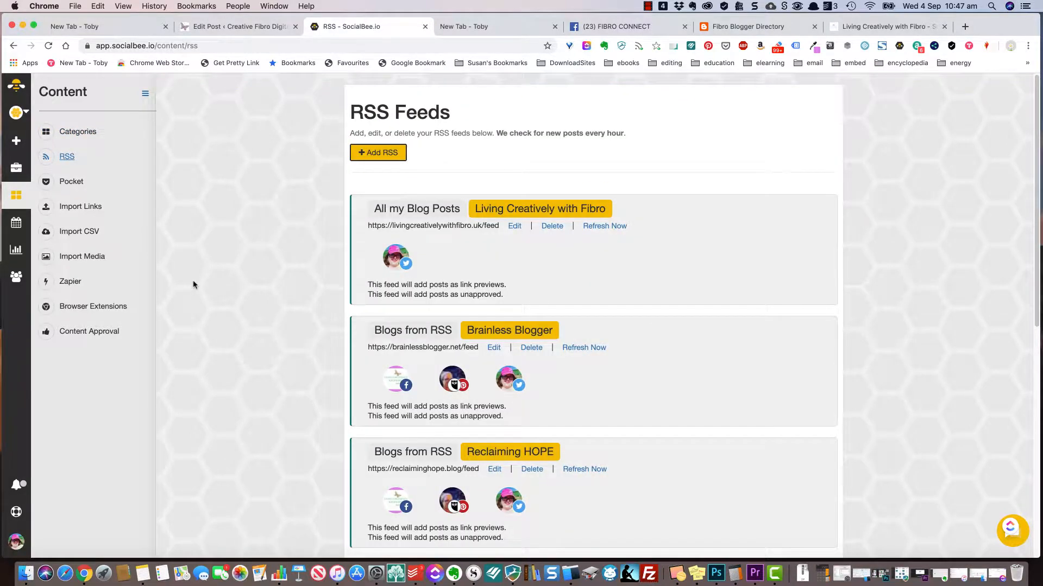
{"action": "scroll", "coordinate": [247, 247], "scroll_direction": "down", "scroll_amount": 3}
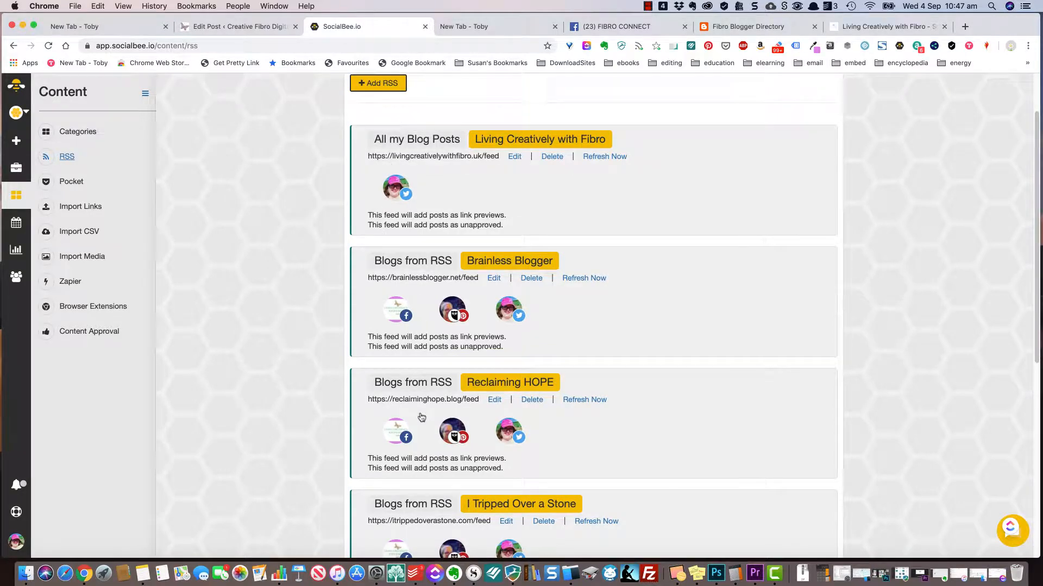
{"action": "scroll", "coordinate": [419, 417], "scroll_direction": "down", "scroll_amount": 1}
{"action": "scroll", "coordinate": [419, 418], "scroll_direction": "down", "scroll_amount": 2}
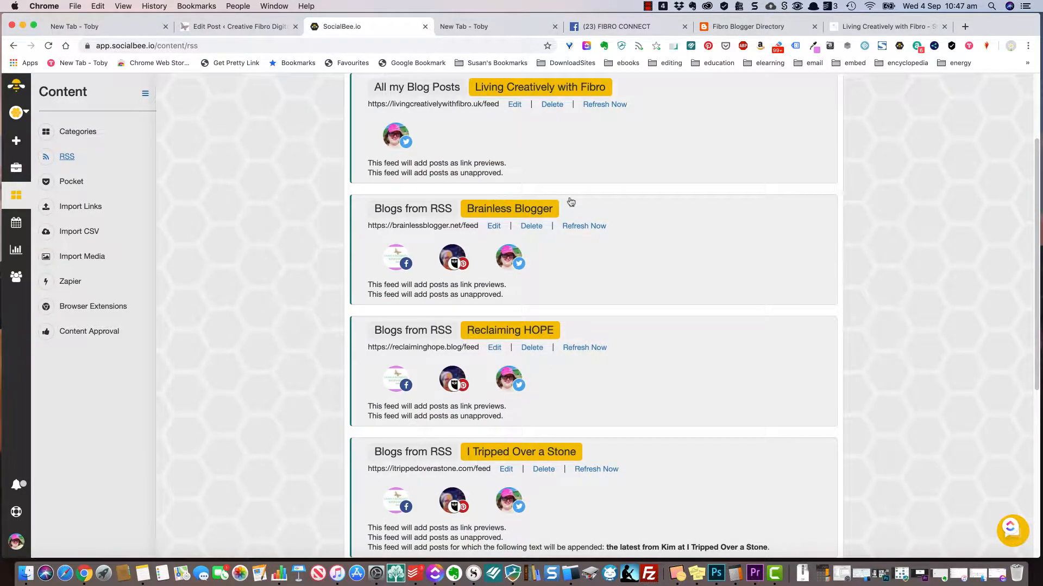
{"action": "scroll", "coordinate": [651, 432], "scroll_direction": "down", "scroll_amount": 3}
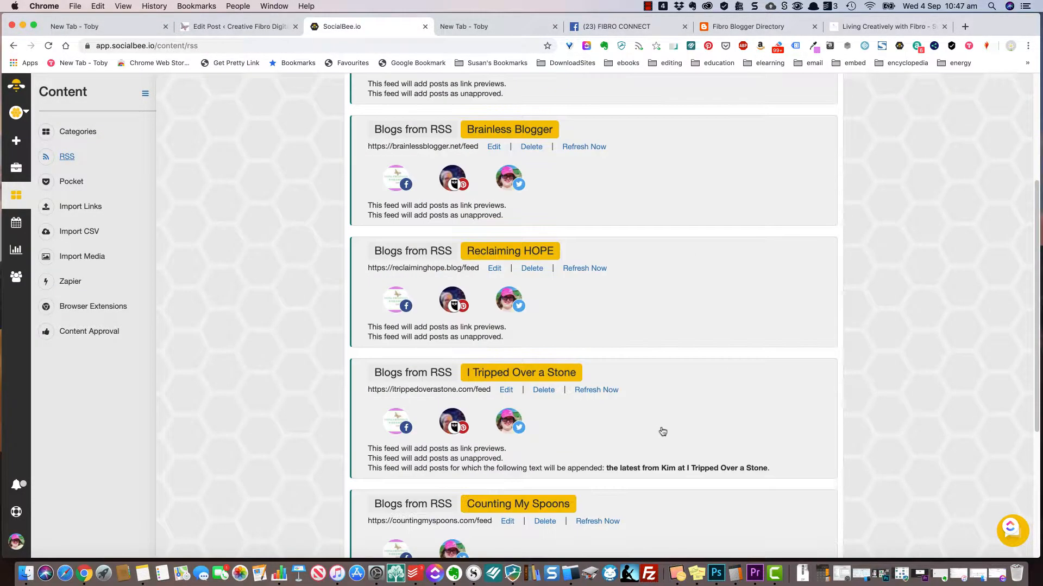
{"action": "scroll", "coordinate": [688, 427], "scroll_direction": "down", "scroll_amount": 1}
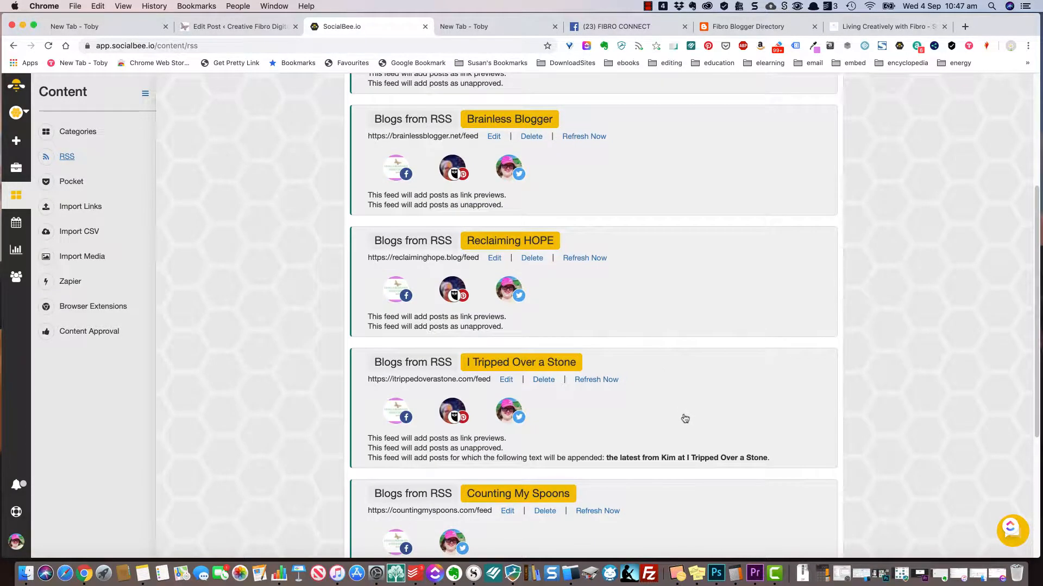
{"action": "scroll", "coordinate": [684, 418], "scroll_direction": "up", "scroll_amount": 8}
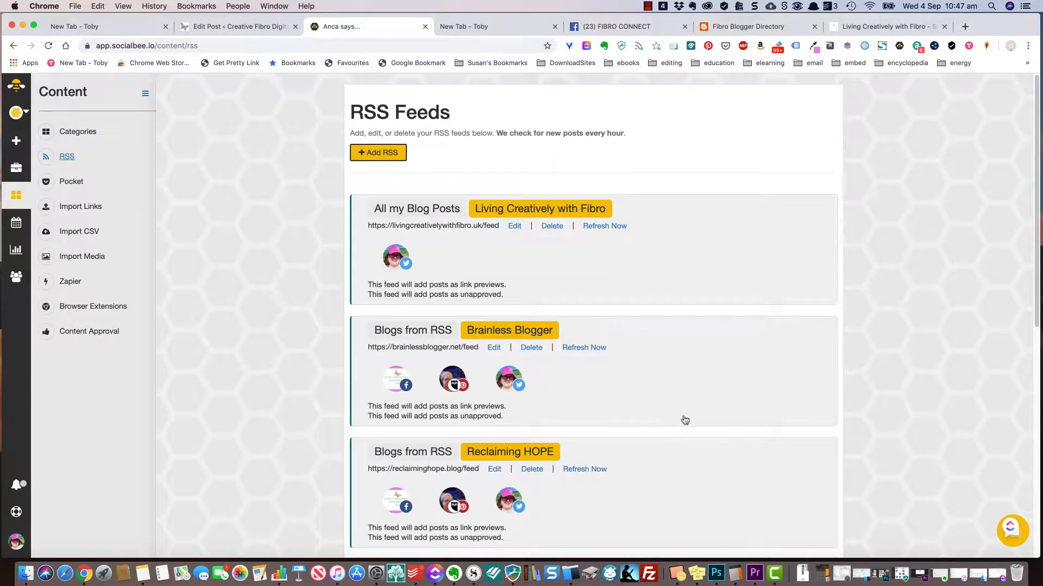
{"action": "scroll", "coordinate": [685, 419], "scroll_direction": "down", "scroll_amount": 1}
{"action": "scroll", "coordinate": [685, 420], "scroll_direction": "up", "scroll_amount": 1}
{"action": "left_click", "coordinate": [142, 574]}
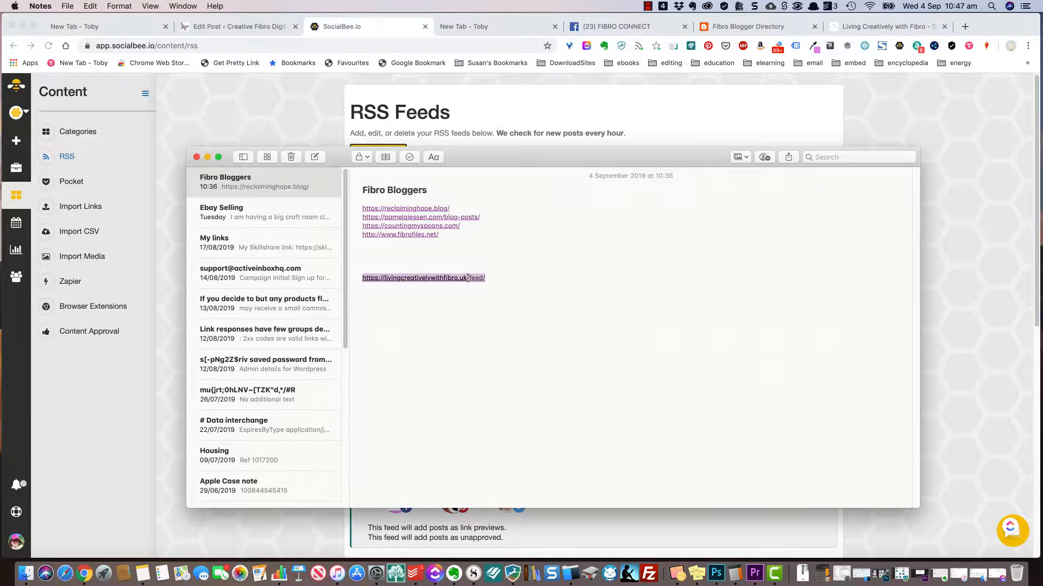
{"action": "left_click", "coordinate": [492, 279]}
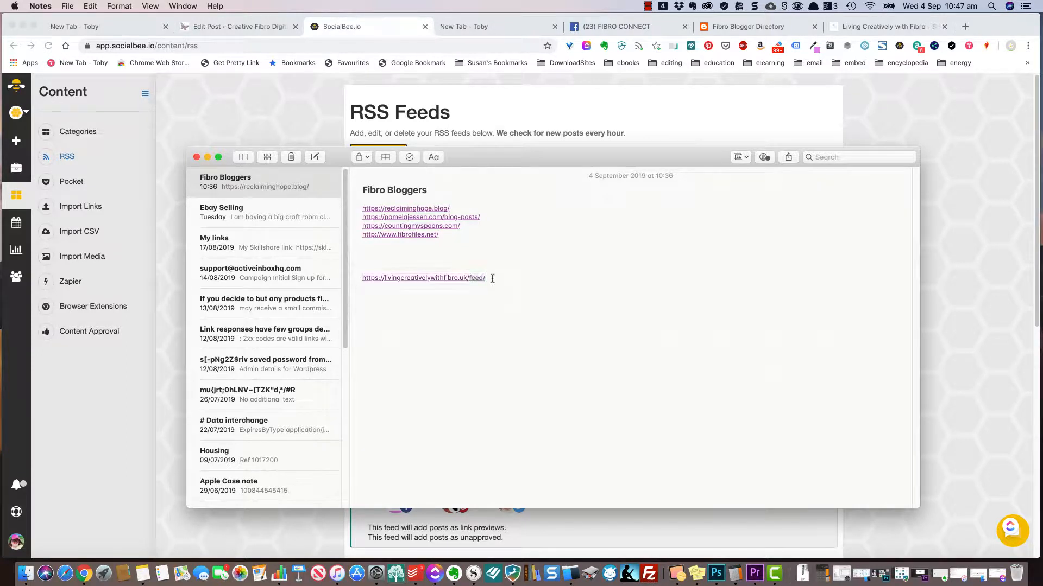
{"action": "left_click_drag", "start_coordinate": [495, 277], "coordinate": [364, 281]}
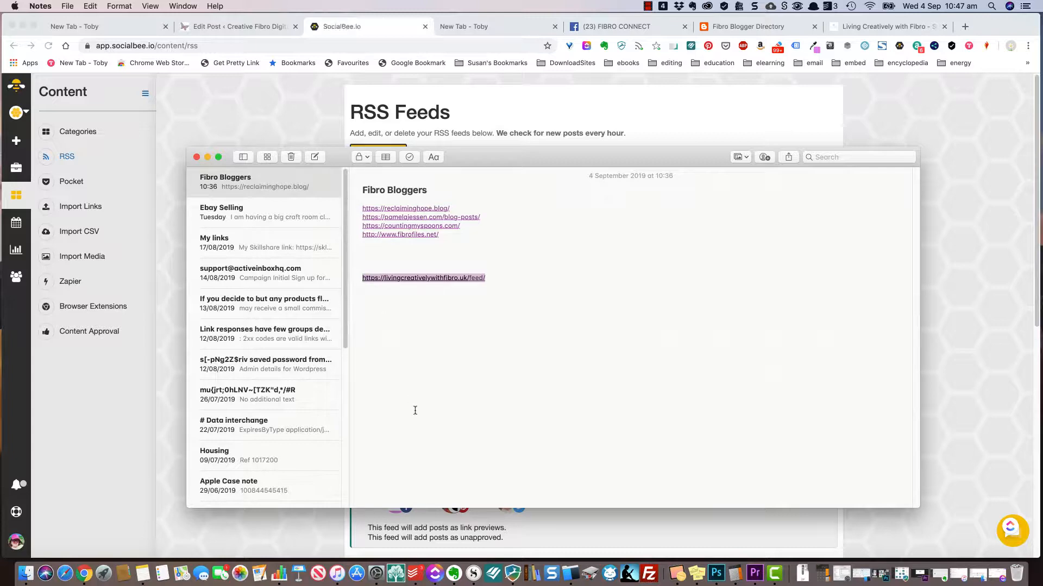
{"action": "key", "text": "super+c"}
{"action": "left_click", "coordinate": [965, 26]}
{"action": "left_click", "coordinate": [965, 26]}
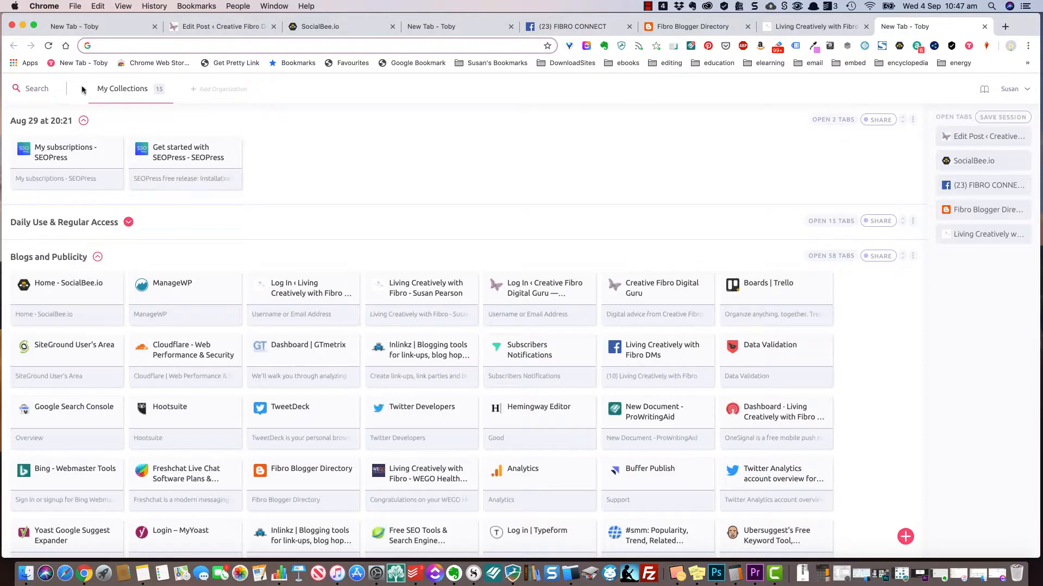
{"action": "key", "text": "super+v"}
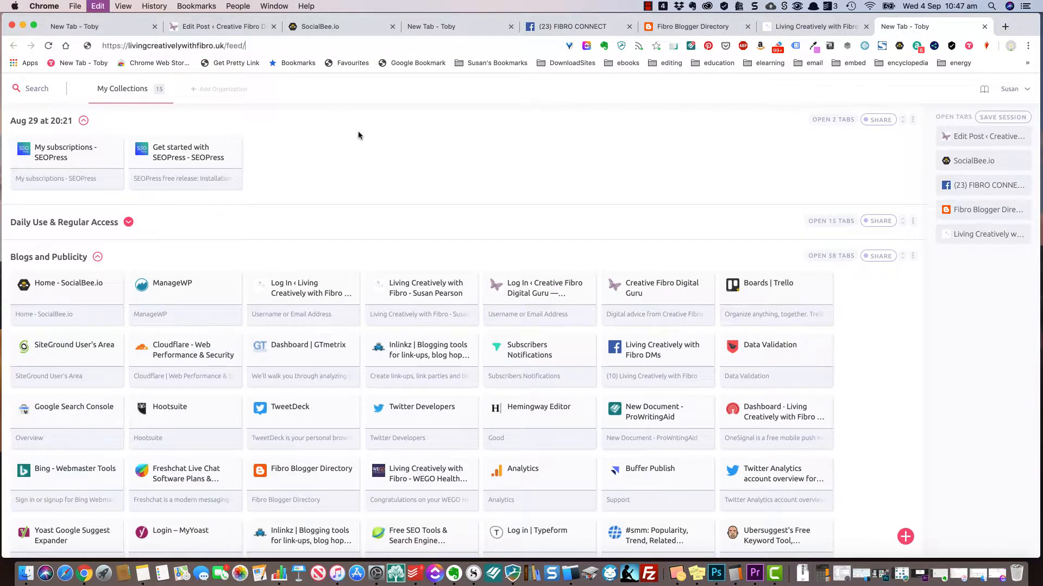
{"action": "key", "text": "Return"}
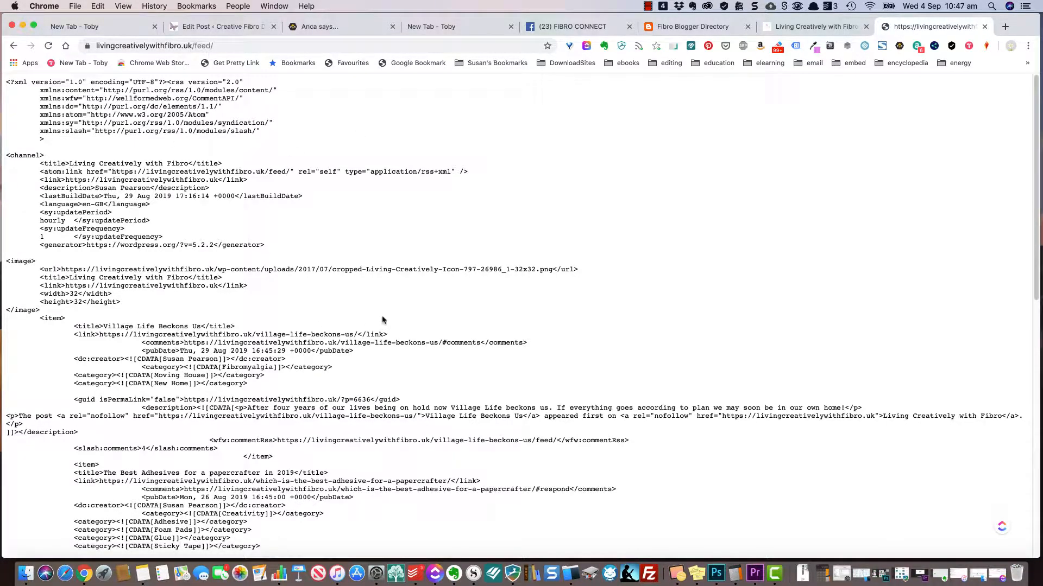
Examine the post titles, links, categories and descriptions in the raw feed, and compare it with the blog's home page
{"action": "scroll", "coordinate": [382, 321], "scroll_direction": "down", "scroll_amount": 1}
{"action": "scroll", "coordinate": [383, 320], "scroll_direction": "down", "scroll_amount": 1}
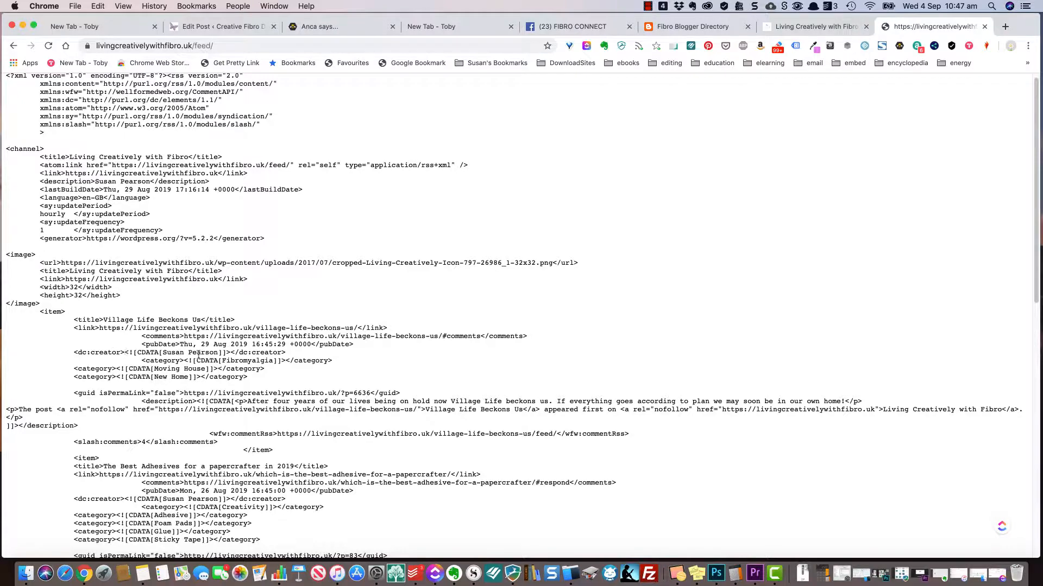
{"action": "scroll", "coordinate": [198, 355], "scroll_direction": "down", "scroll_amount": 3}
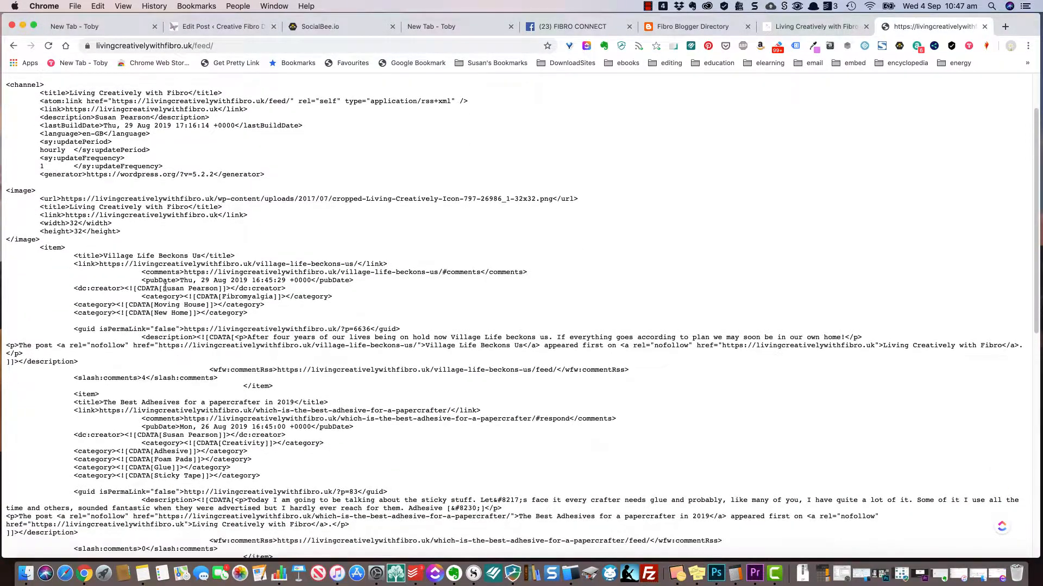
{"action": "scroll", "coordinate": [263, 305], "scroll_direction": "down", "scroll_amount": 1}
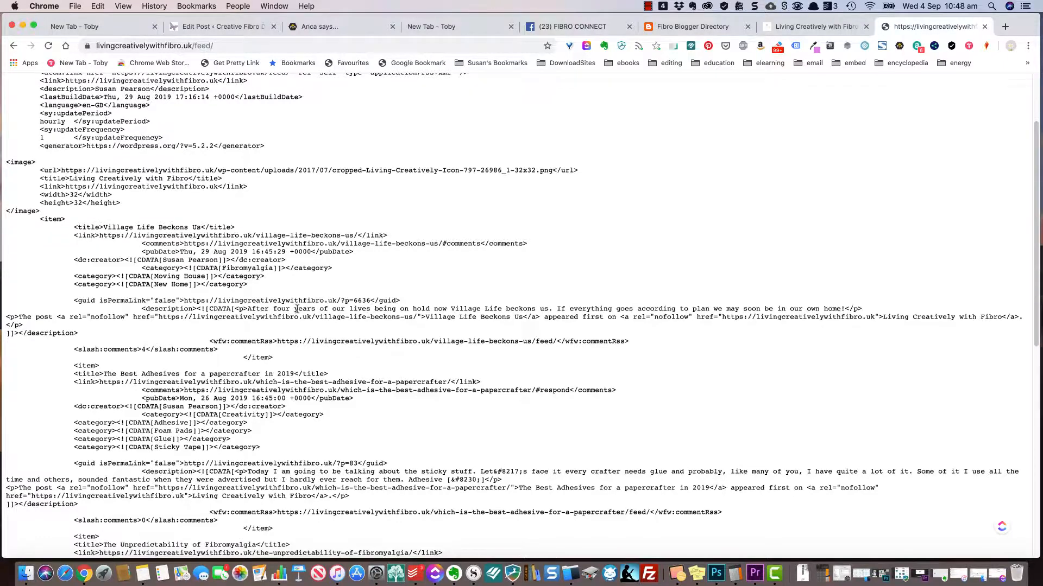
{"action": "scroll", "coordinate": [300, 312], "scroll_direction": "down", "scroll_amount": 1}
{"action": "scroll", "coordinate": [249, 312], "scroll_direction": "down", "scroll_amount": 6}
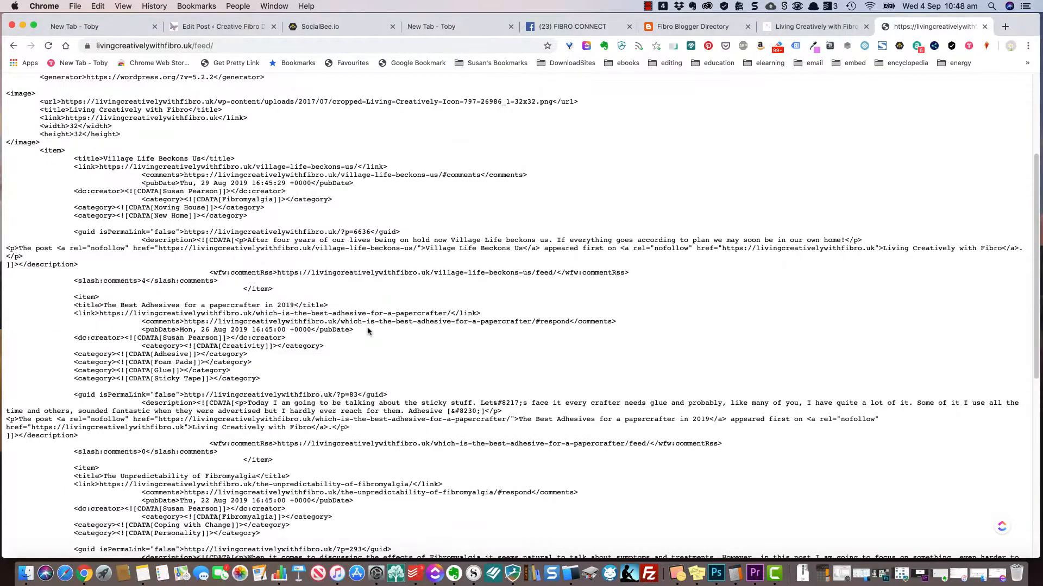
{"action": "scroll", "coordinate": [369, 333], "scroll_direction": "down", "scroll_amount": 3}
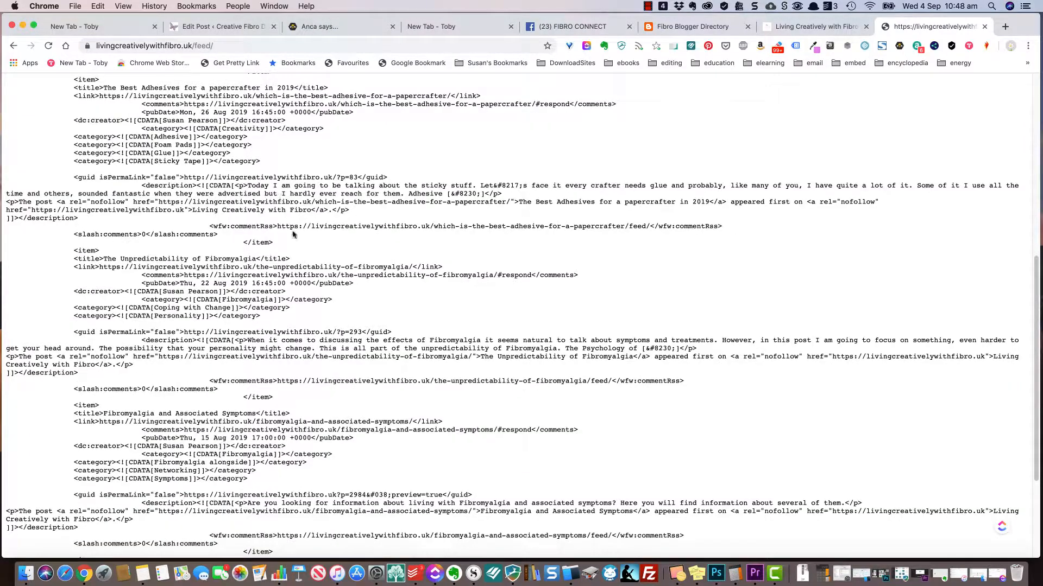
{"action": "scroll", "coordinate": [305, 269], "scroll_direction": "down", "scroll_amount": 2}
{"action": "scroll", "coordinate": [308, 273], "scroll_direction": "down", "scroll_amount": 5}
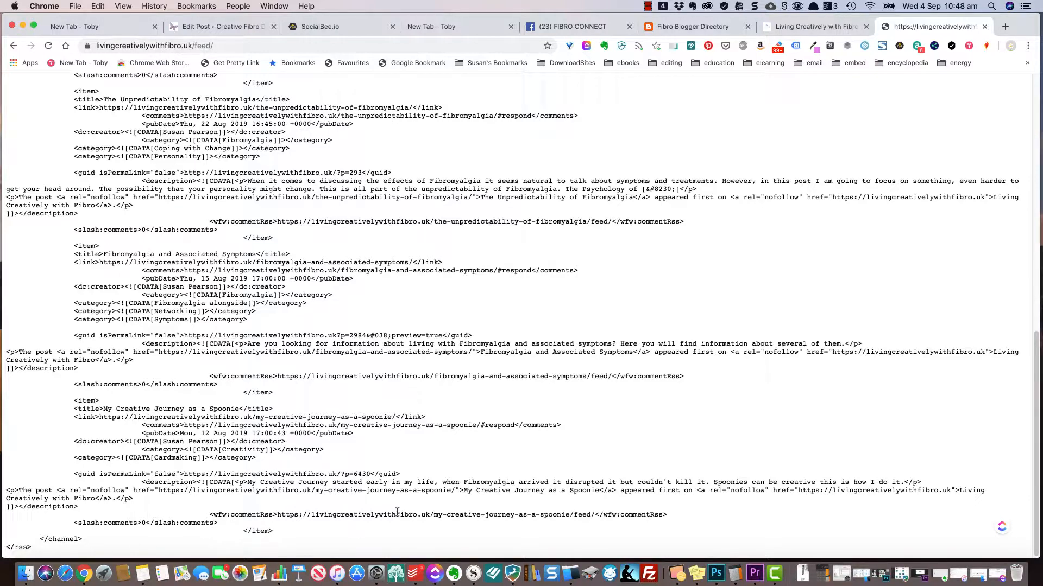
{"action": "scroll", "coordinate": [396, 510], "scroll_direction": "up", "scroll_amount": 4}
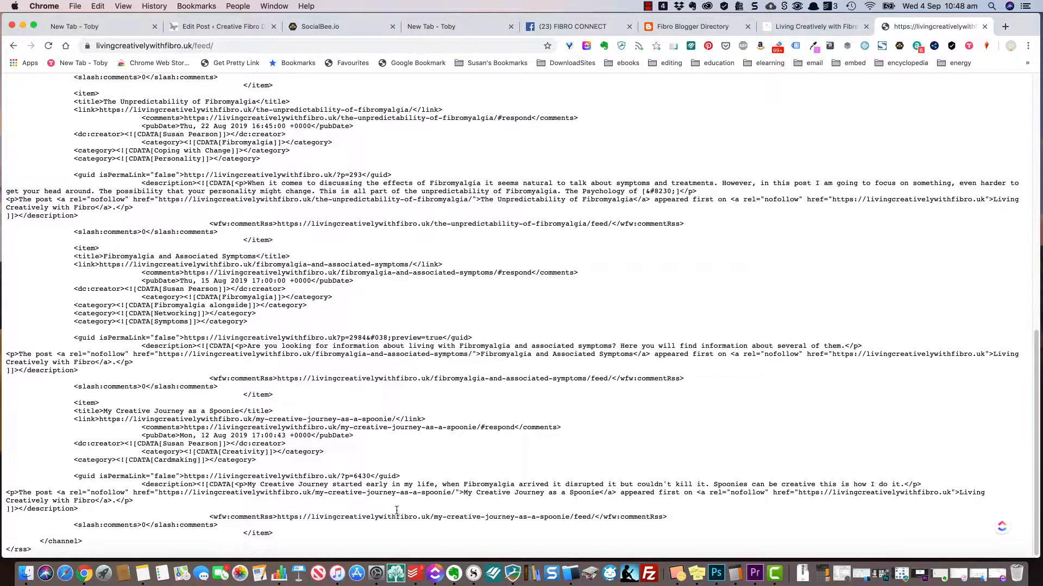
{"action": "left_click", "coordinate": [802, 26]}
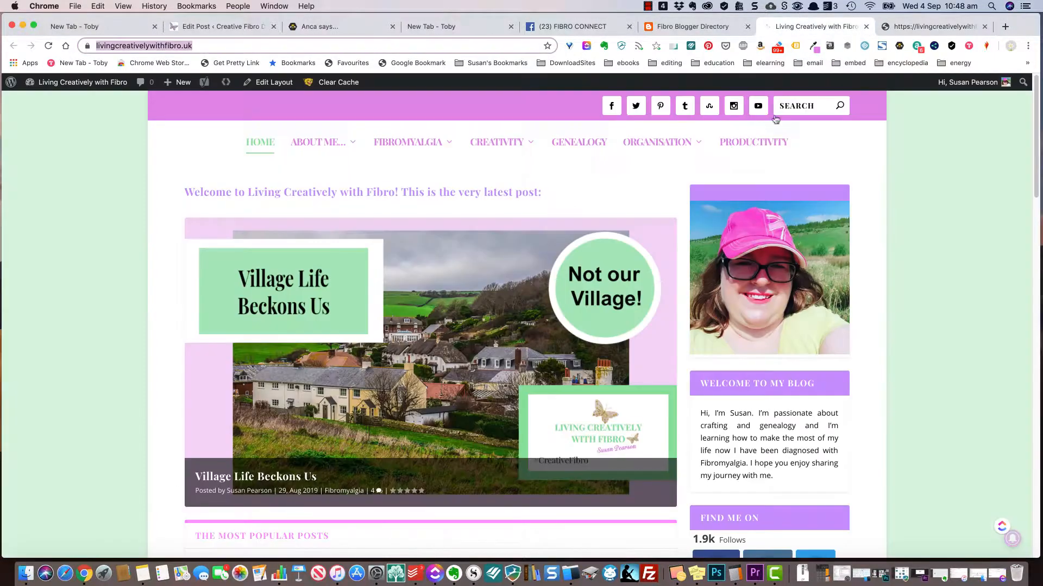
{"action": "left_click", "coordinate": [942, 28]}
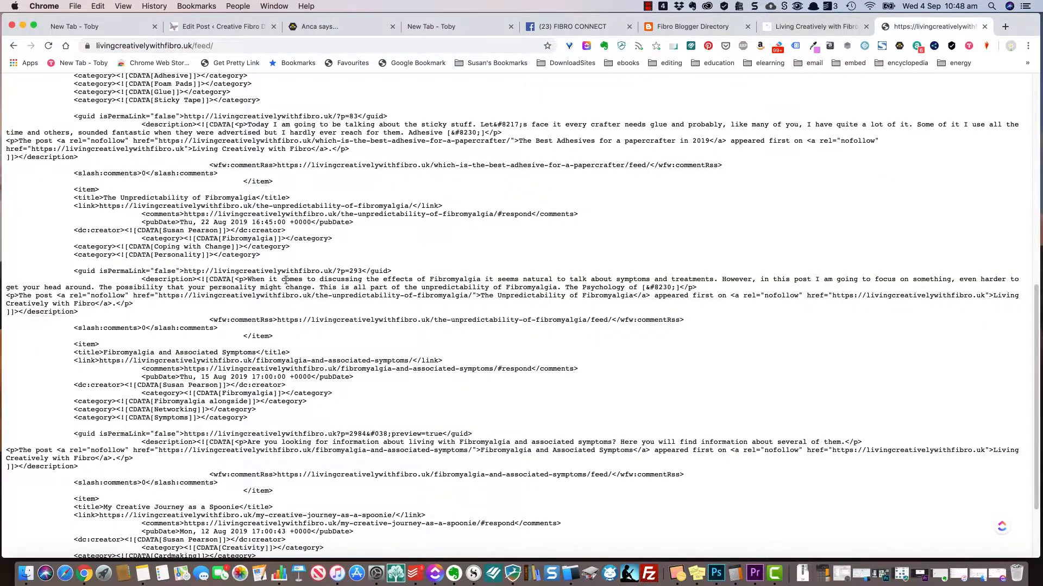
{"action": "scroll", "coordinate": [286, 280], "scroll_direction": "up", "scroll_amount": 10}
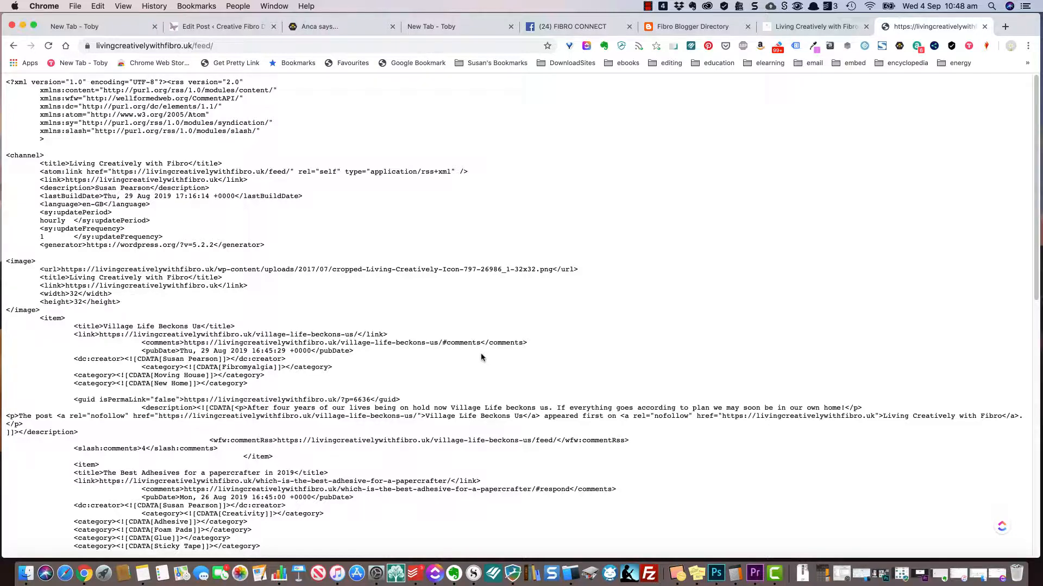
Return to SocialBee's RSS feeds list and open the Content Approval page for the unapproved posts
{"action": "left_click", "coordinate": [305, 27]}
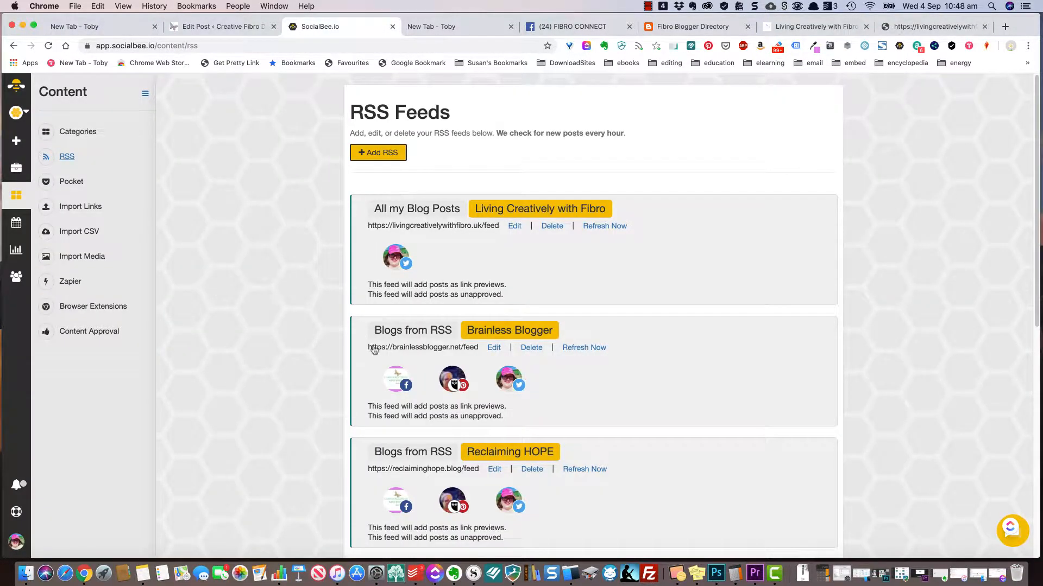
{"action": "mouse_move", "coordinate": [458, 508]}
{"action": "left_click", "coordinate": [93, 332]}
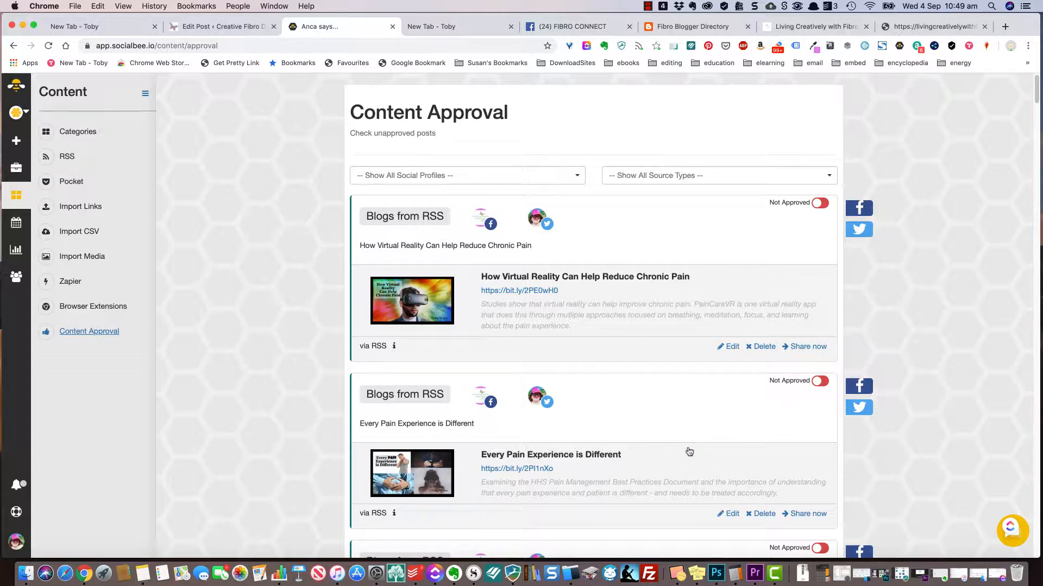
Look over the first unapproved posts and open "How Virtual Reality Can Help Reduce Chronic Pain" for editing
{"action": "scroll", "coordinate": [672, 421], "scroll_direction": "down", "scroll_amount": 1}
{"action": "scroll", "coordinate": [672, 422], "scroll_direction": "down", "scroll_amount": 3}
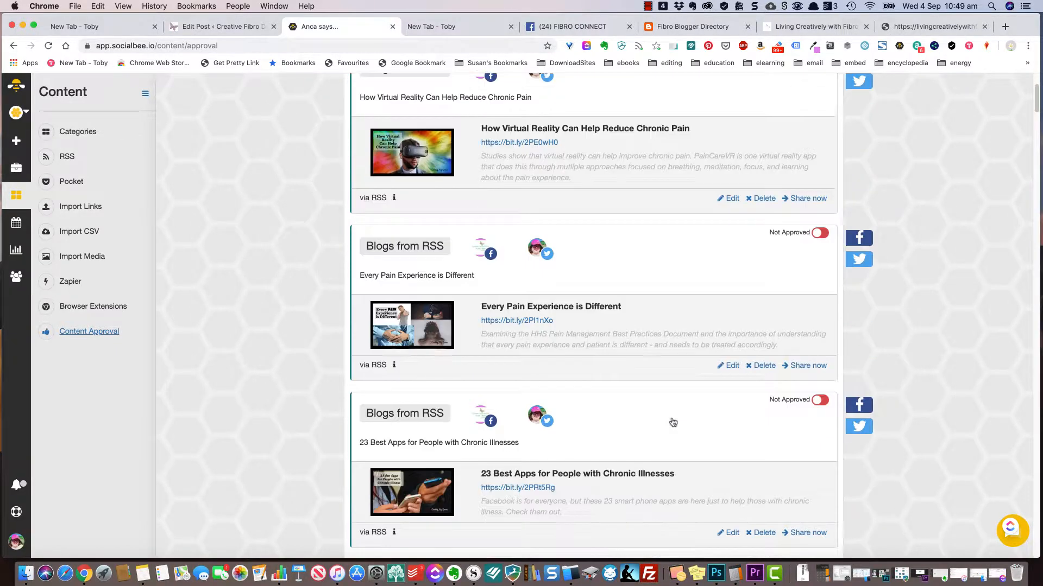
{"action": "scroll", "coordinate": [671, 420], "scroll_direction": "up", "scroll_amount": 3}
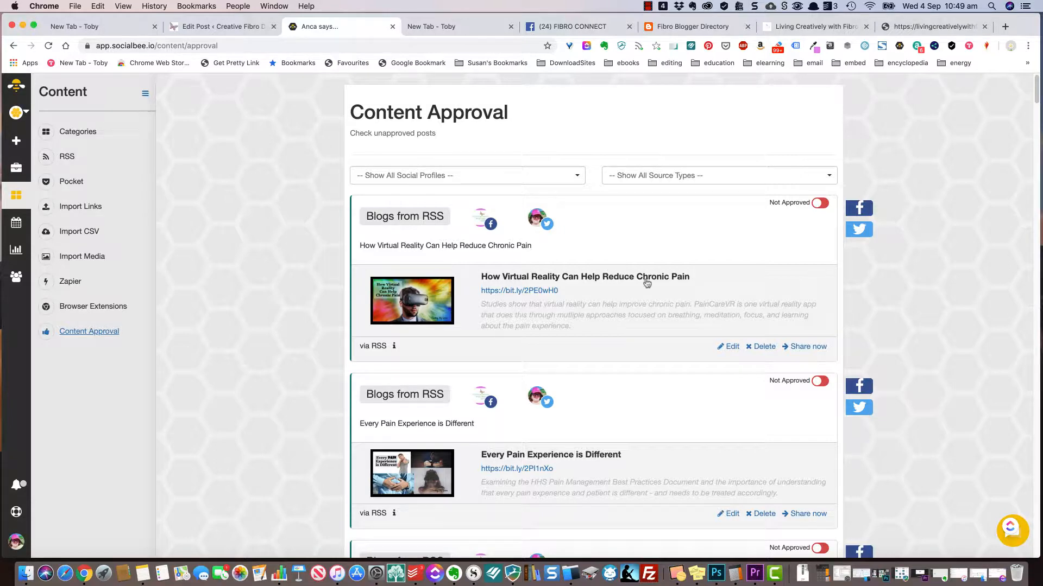
{"action": "left_click", "coordinate": [730, 349]}
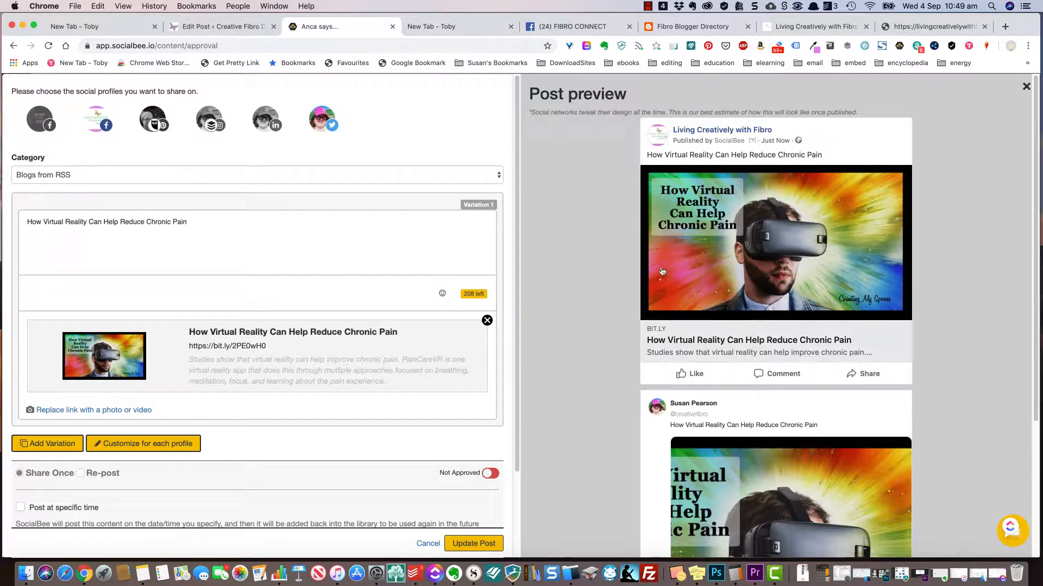
Compare the Facebook and Twitter previews of the virtual reality post, including the image, title and description
{"action": "scroll", "coordinate": [624, 271], "scroll_direction": "down", "scroll_amount": 3}
{"action": "scroll", "coordinate": [624, 272], "scroll_direction": "down", "scroll_amount": 4}
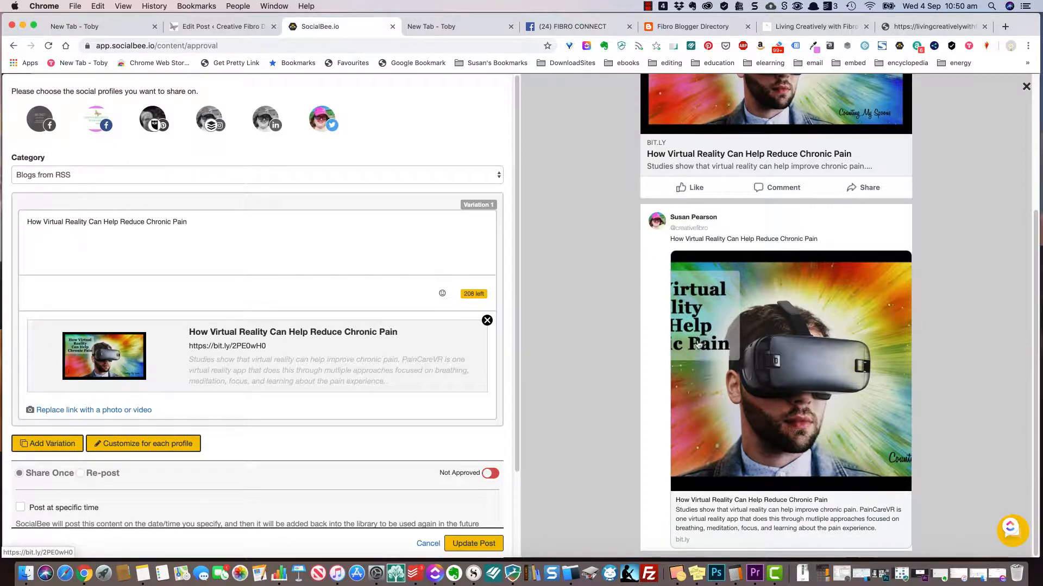
{"action": "scroll", "coordinate": [897, 343], "scroll_direction": "up", "scroll_amount": 2}
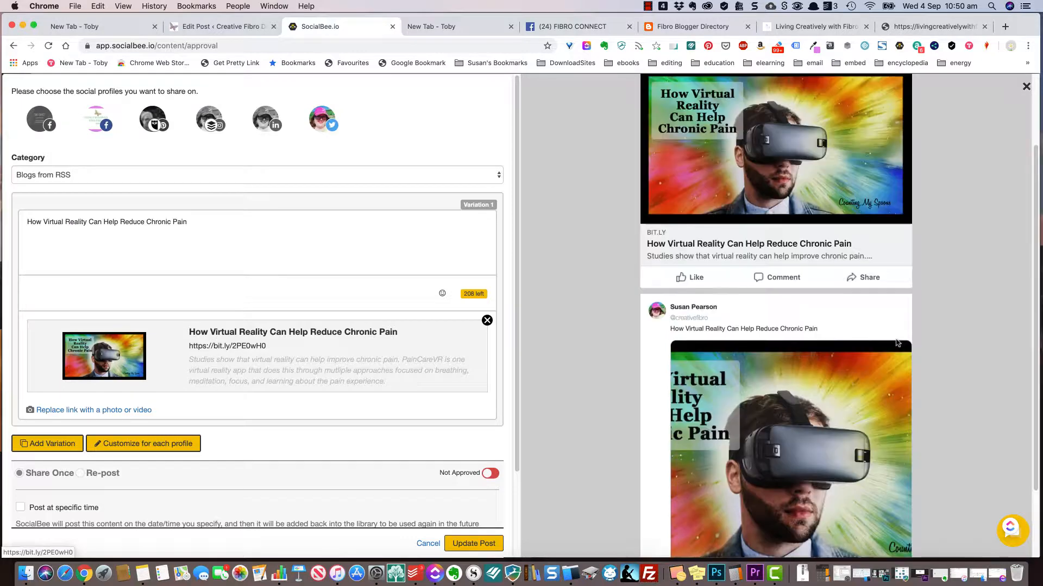
{"action": "scroll", "coordinate": [898, 344], "scroll_direction": "up", "scroll_amount": 2}
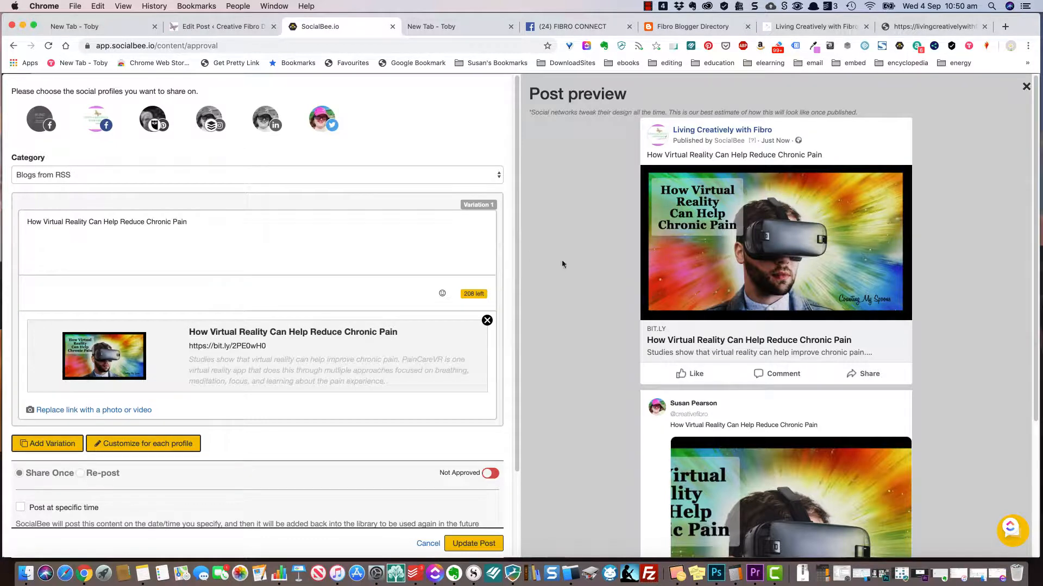
{"action": "scroll", "coordinate": [556, 391], "scroll_direction": "down", "scroll_amount": 5}
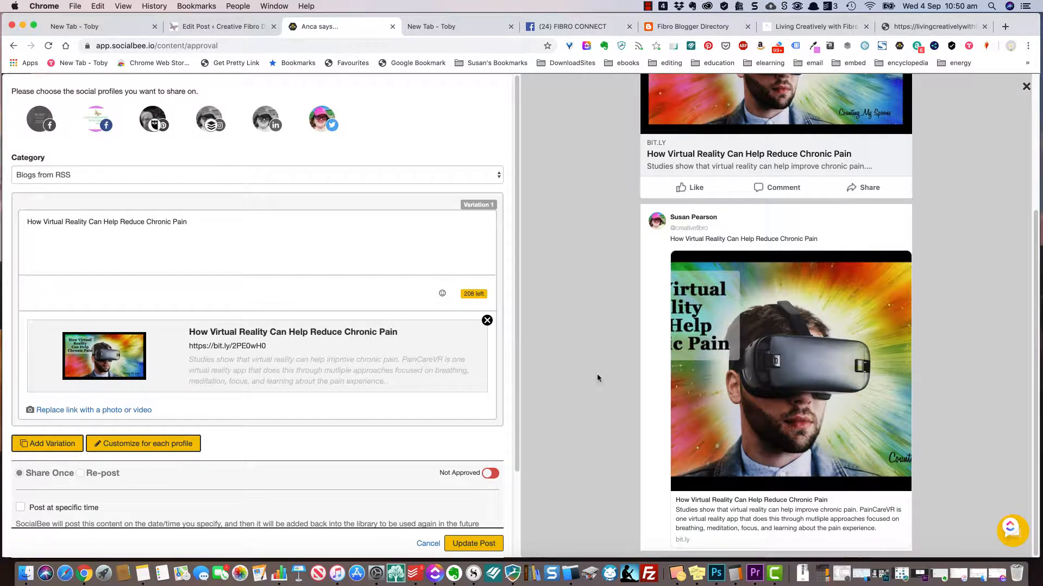
{"action": "scroll", "coordinate": [585, 350], "scroll_direction": "up", "scroll_amount": 5}
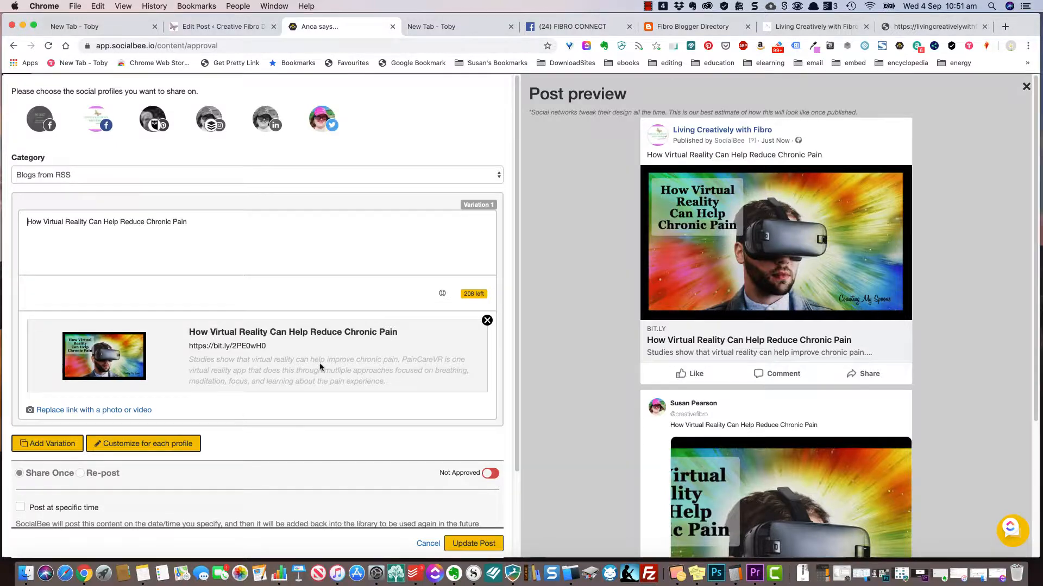
Customize the post for each profile and open its Facebook and Twitter versions in turn
{"action": "scroll", "coordinate": [320, 368], "scroll_direction": "down", "scroll_amount": 4}
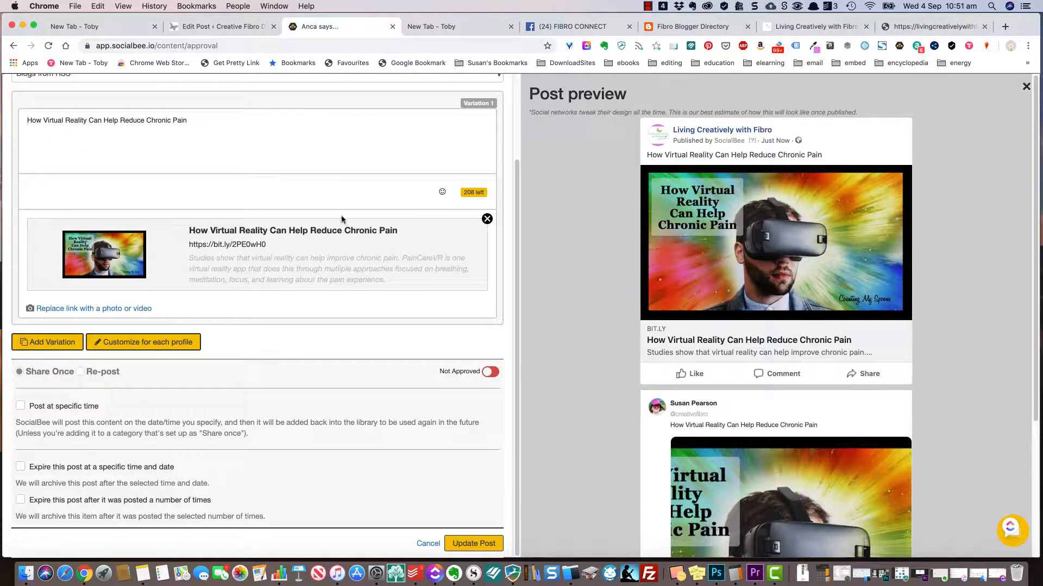
{"action": "scroll", "coordinate": [271, 270], "scroll_direction": "up", "scroll_amount": 3}
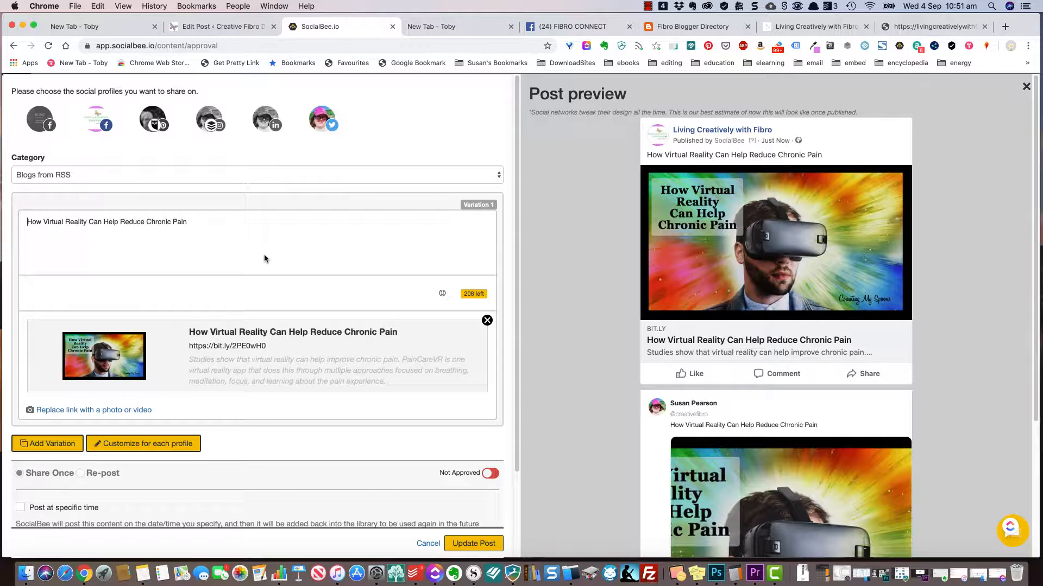
{"action": "scroll", "coordinate": [265, 259], "scroll_direction": "down", "scroll_amount": 1}
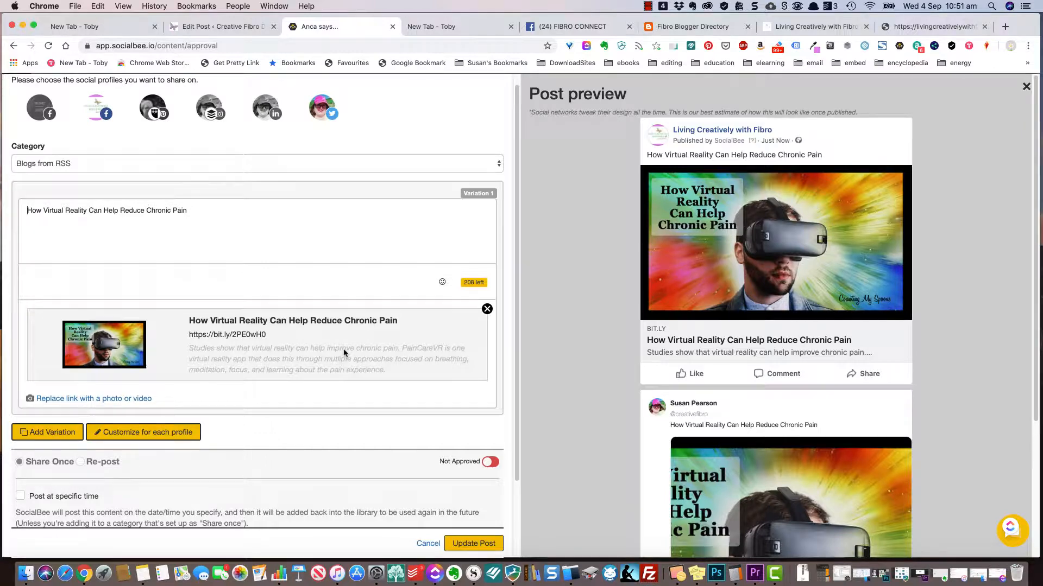
{"action": "scroll", "coordinate": [344, 352], "scroll_direction": "down", "scroll_amount": 1}
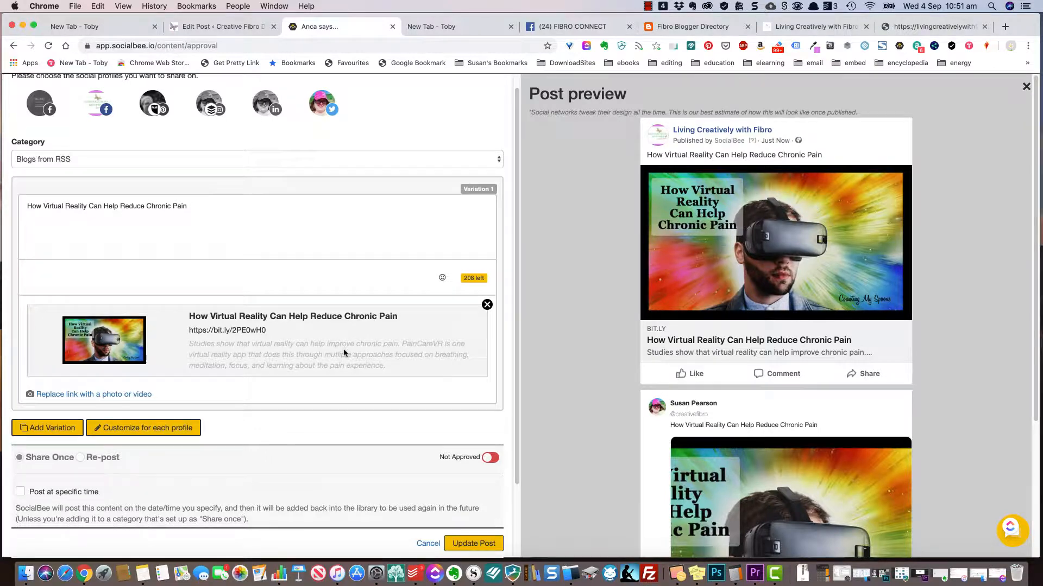
{"action": "left_click", "coordinate": [142, 427]}
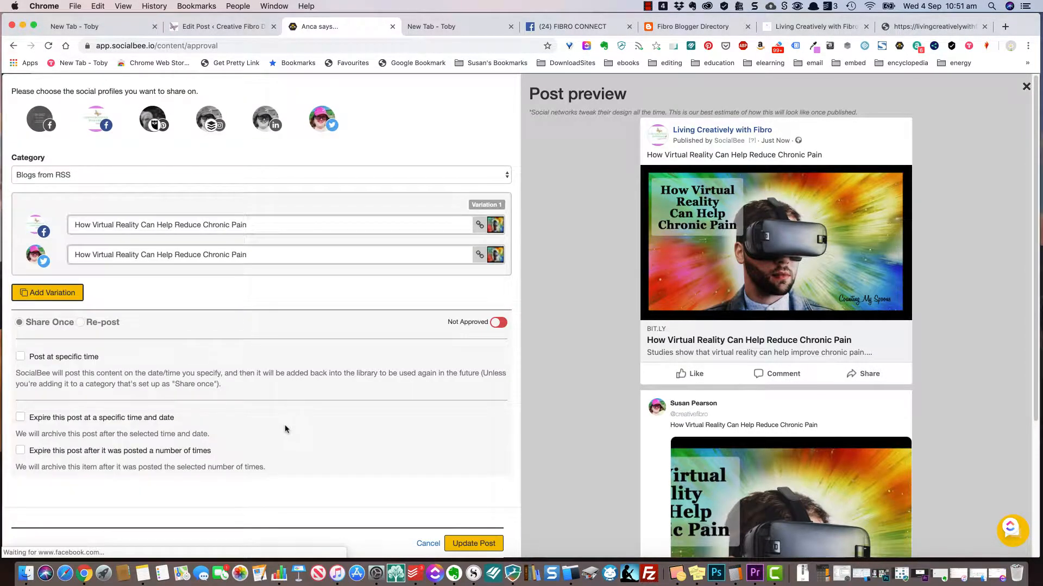
{"action": "left_click", "coordinate": [288, 224]}
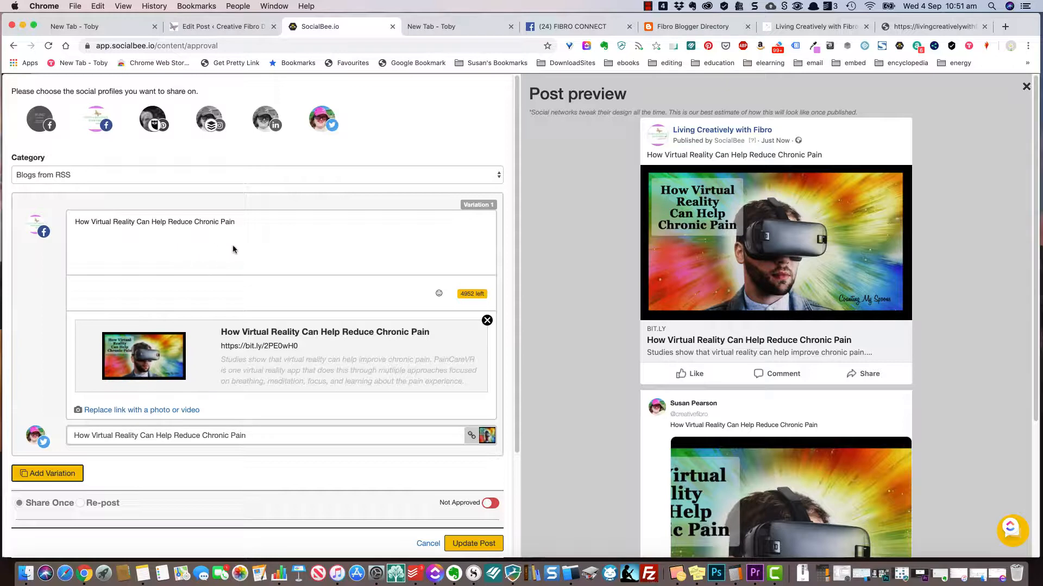
{"action": "left_click", "coordinate": [249, 436]}
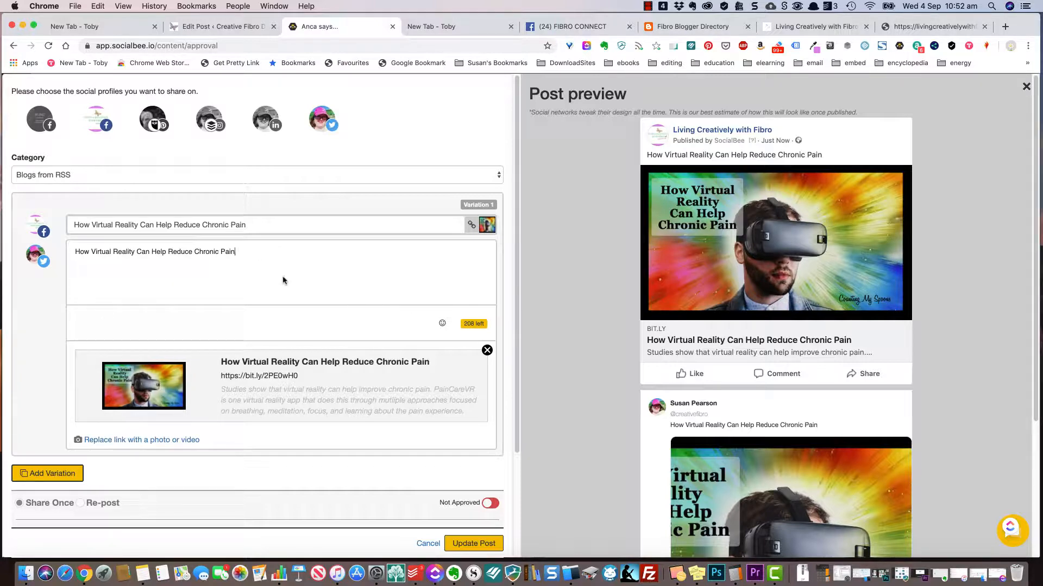
Review the post's variation, share-once, scheduling and expiry options, and leave the editor without updating the post
{"action": "scroll", "coordinate": [281, 278], "scroll_direction": "down", "scroll_amount": 2}
{"action": "scroll", "coordinate": [280, 273], "scroll_direction": "down", "scroll_amount": 2}
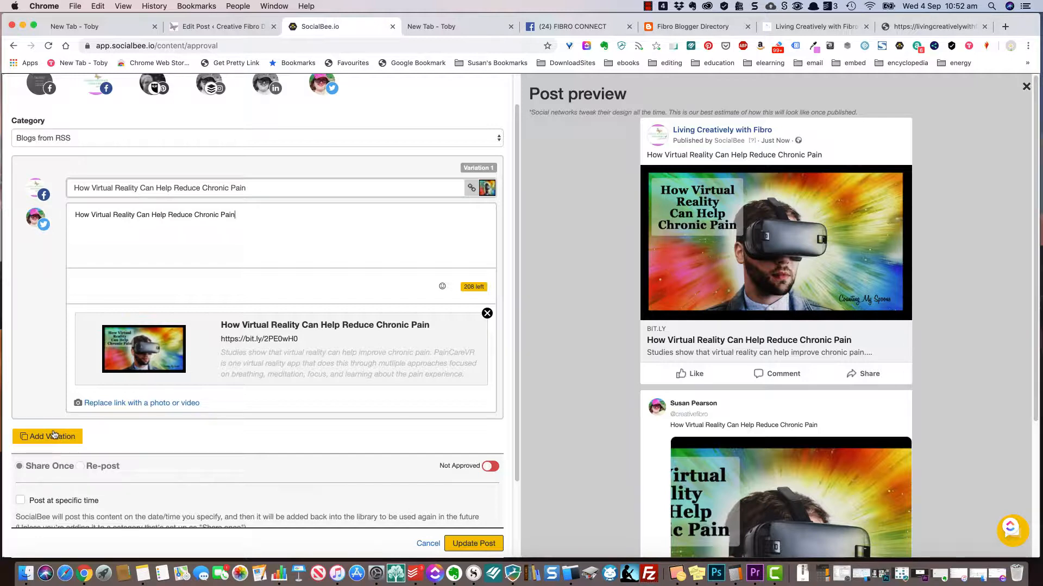
{"action": "scroll", "coordinate": [257, 369], "scroll_direction": "down", "scroll_amount": 3}
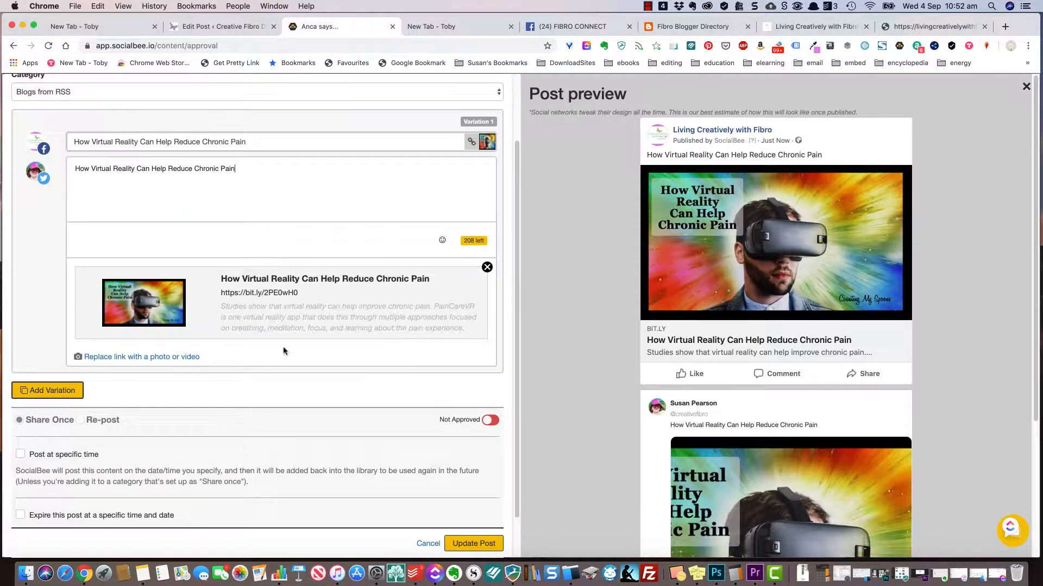
{"action": "scroll", "coordinate": [283, 351], "scroll_direction": "down", "scroll_amount": 2}
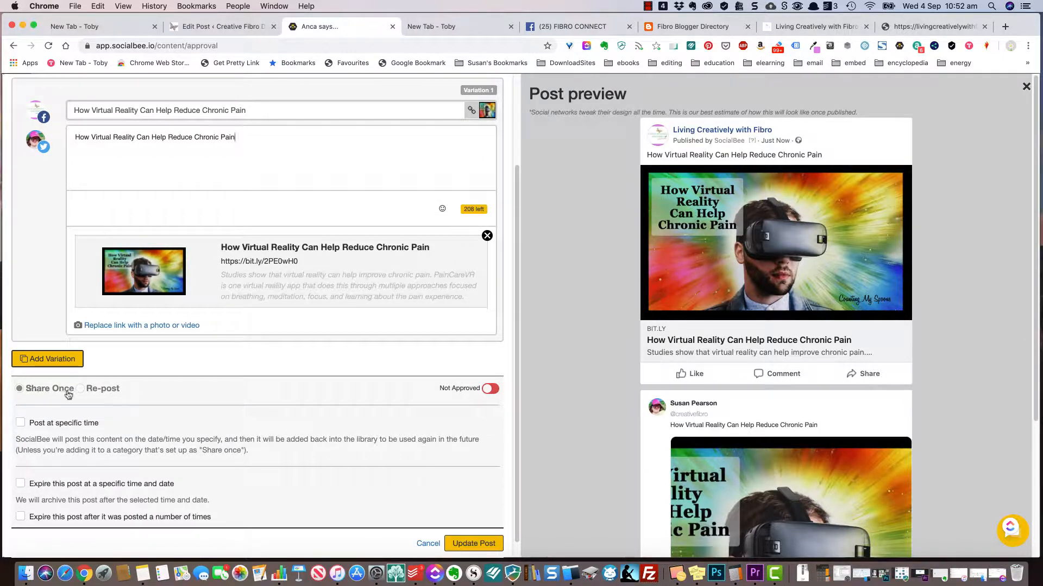
{"action": "scroll", "coordinate": [139, 389], "scroll_direction": "down", "scroll_amount": 2}
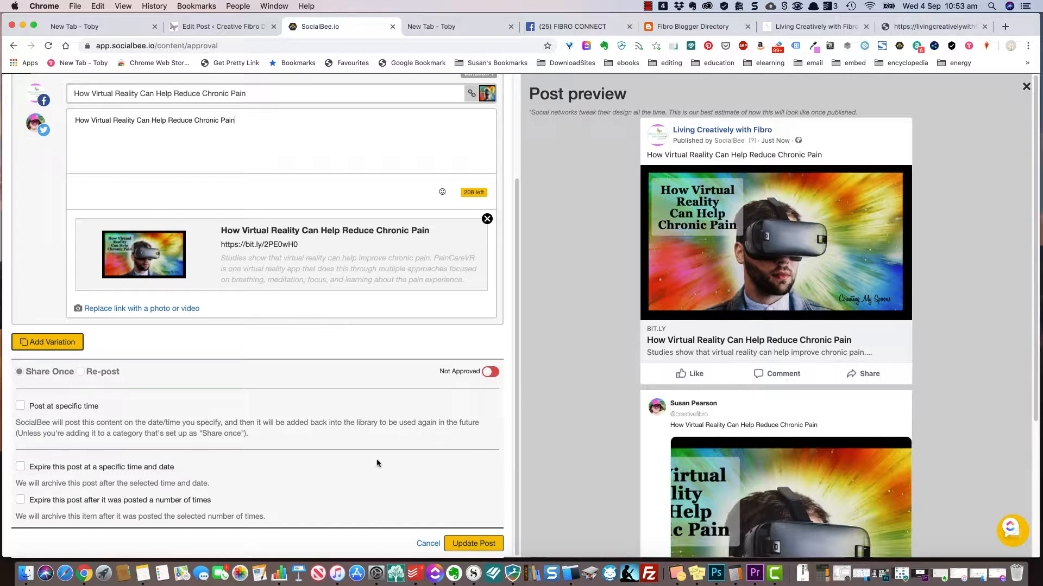
{"action": "scroll", "coordinate": [378, 463], "scroll_direction": "up", "scroll_amount": 3}
{"action": "scroll", "coordinate": [378, 463], "scroll_direction": "up", "scroll_amount": 1}
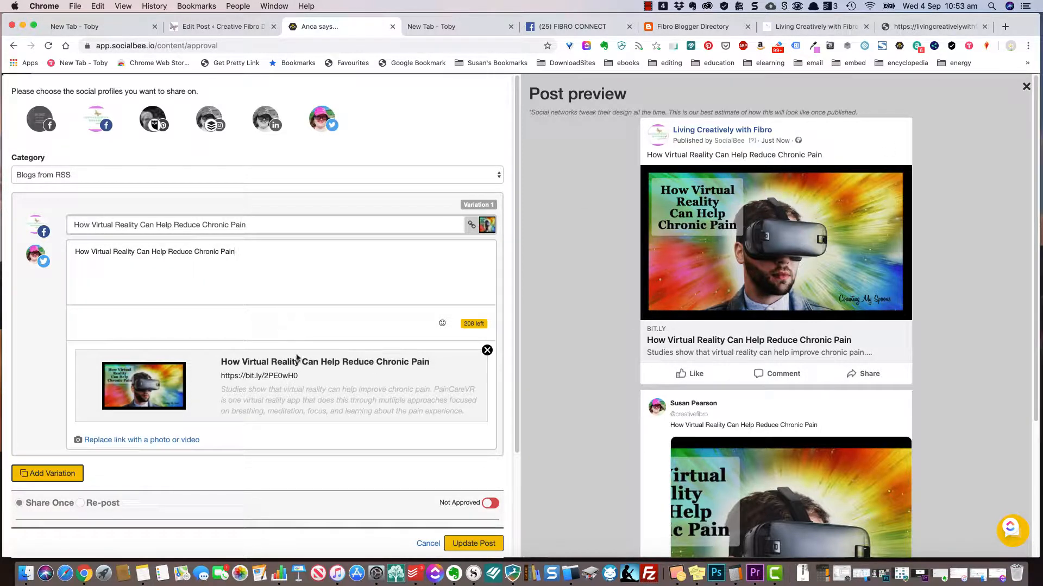
{"action": "left_click", "coordinate": [426, 544]}
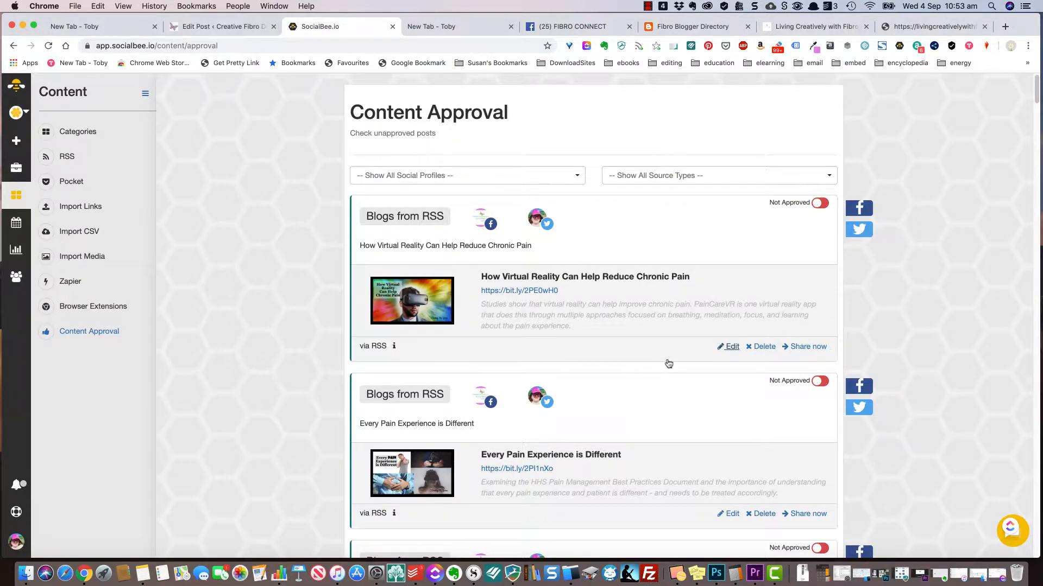
Examine the categories, social profiles, images and approval switches of the unapproved posts throughout the Content Approval list
{"action": "scroll", "coordinate": [665, 383], "scroll_direction": "down", "scroll_amount": 4}
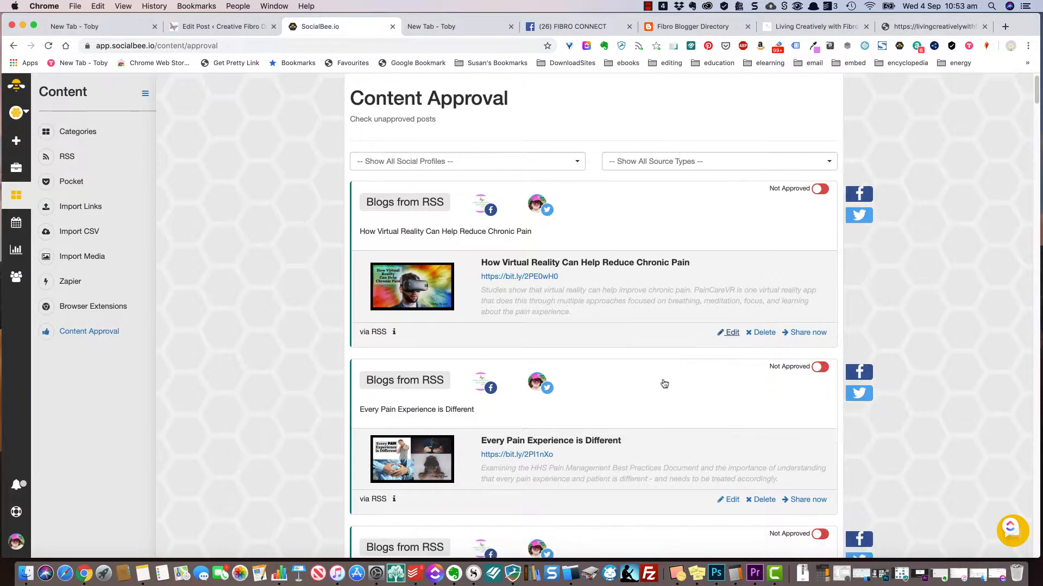
{"action": "scroll", "coordinate": [664, 382], "scroll_direction": "down", "scroll_amount": 8}
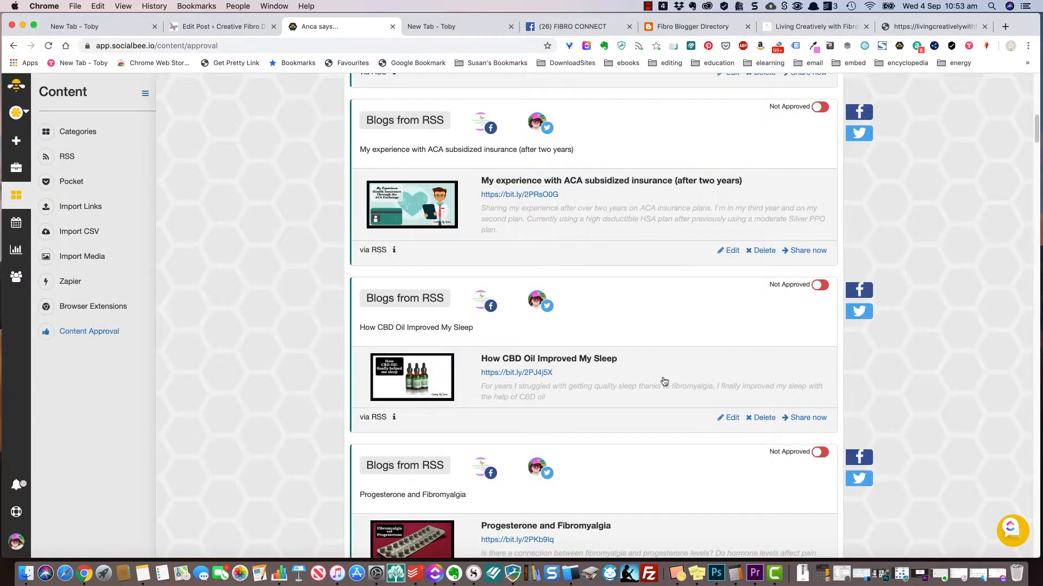
{"action": "scroll", "coordinate": [664, 382], "scroll_direction": "down", "scroll_amount": 4}
{"action": "scroll", "coordinate": [664, 382], "scroll_direction": "down", "scroll_amount": 3}
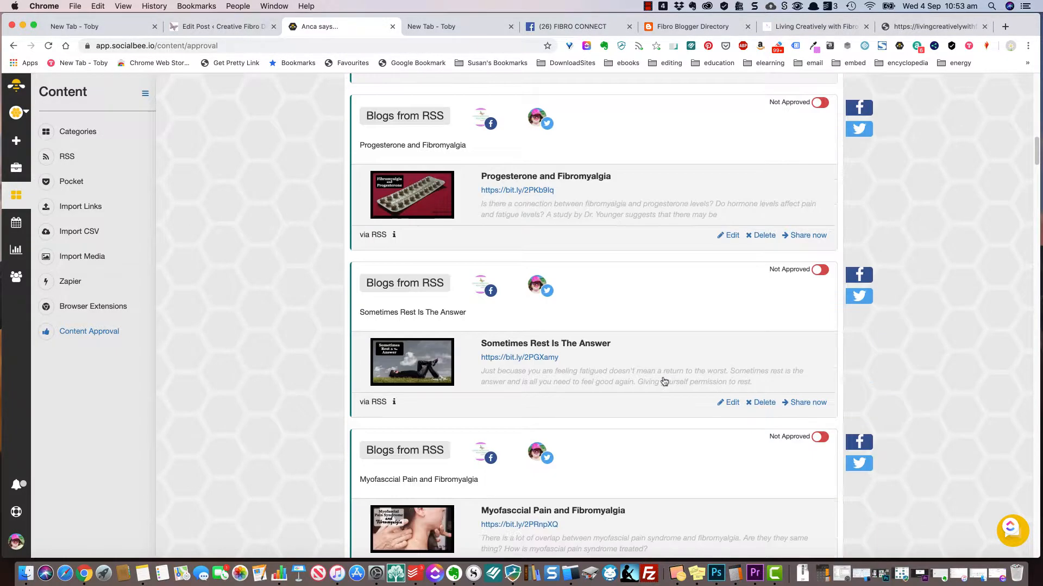
{"action": "scroll", "coordinate": [664, 381], "scroll_direction": "down", "scroll_amount": 5}
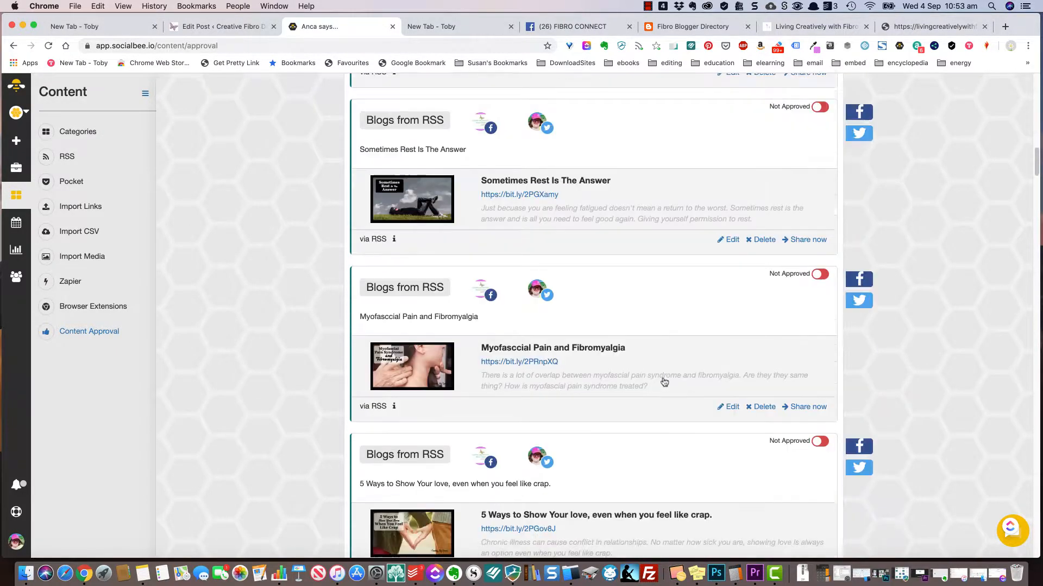
{"action": "scroll", "coordinate": [664, 382], "scroll_direction": "down", "scroll_amount": 4}
{"action": "scroll", "coordinate": [799, 410], "scroll_direction": "down", "scroll_amount": 6}
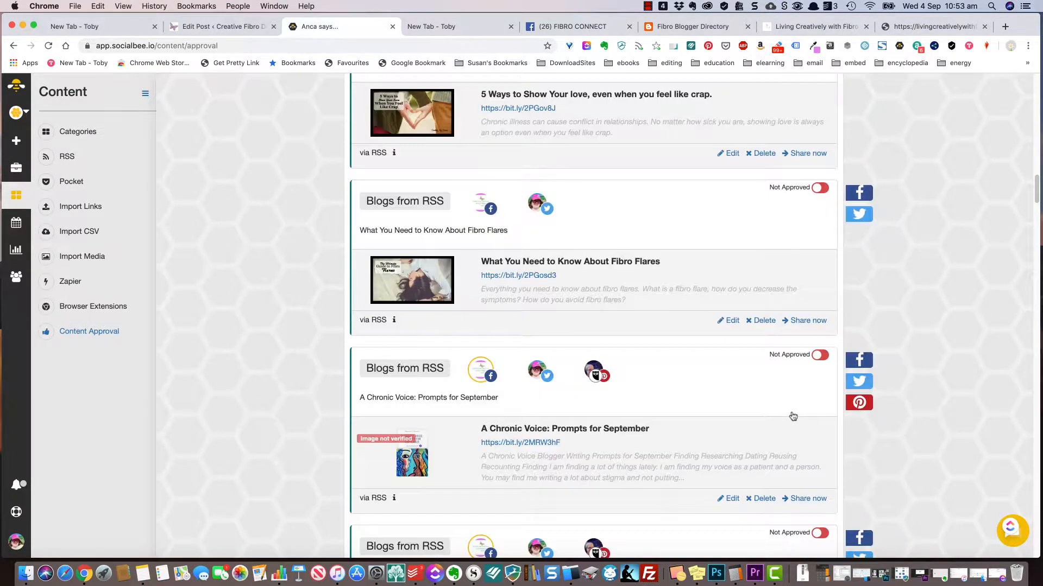
{"action": "scroll", "coordinate": [791, 414], "scroll_direction": "down", "scroll_amount": 2}
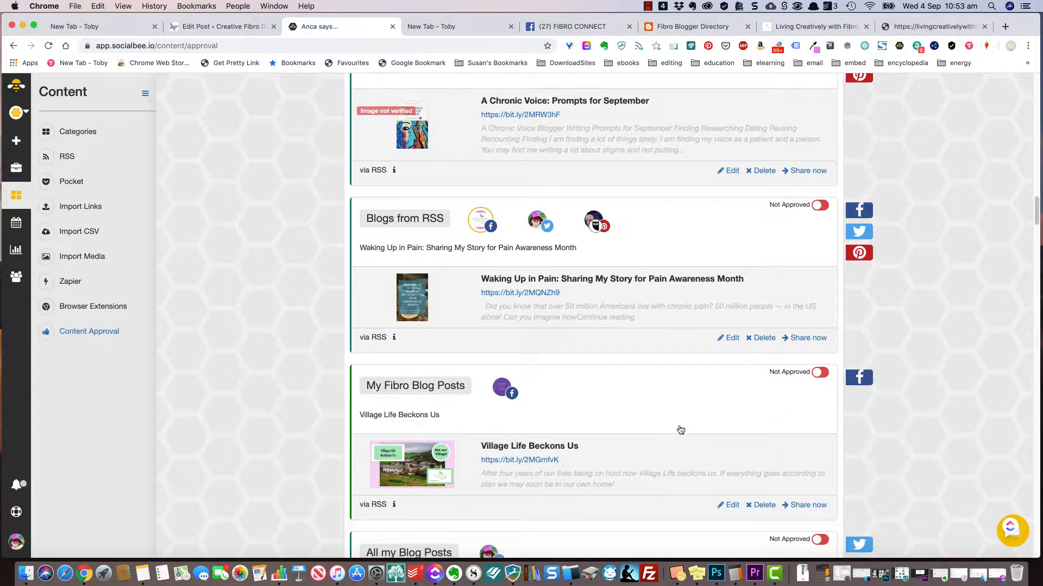
{"action": "scroll", "coordinate": [680, 430], "scroll_direction": "down", "scroll_amount": 1}
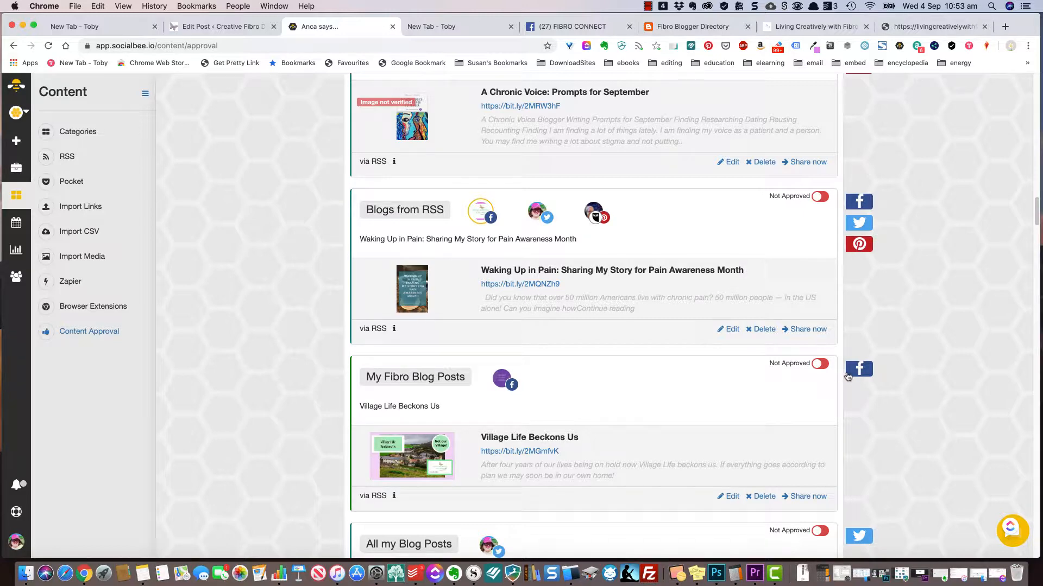
{"action": "mouse_move", "coordinate": [520, 383]}
{"action": "scroll", "coordinate": [761, 370], "scroll_direction": "down", "scroll_amount": 3}
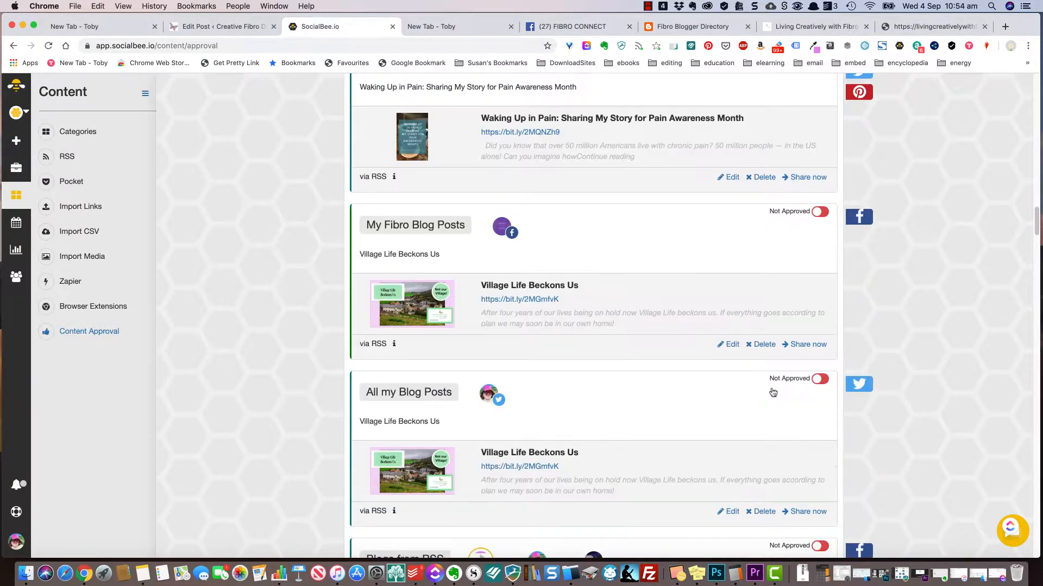
{"action": "scroll", "coordinate": [700, 403], "scroll_direction": "down", "scroll_amount": 5}
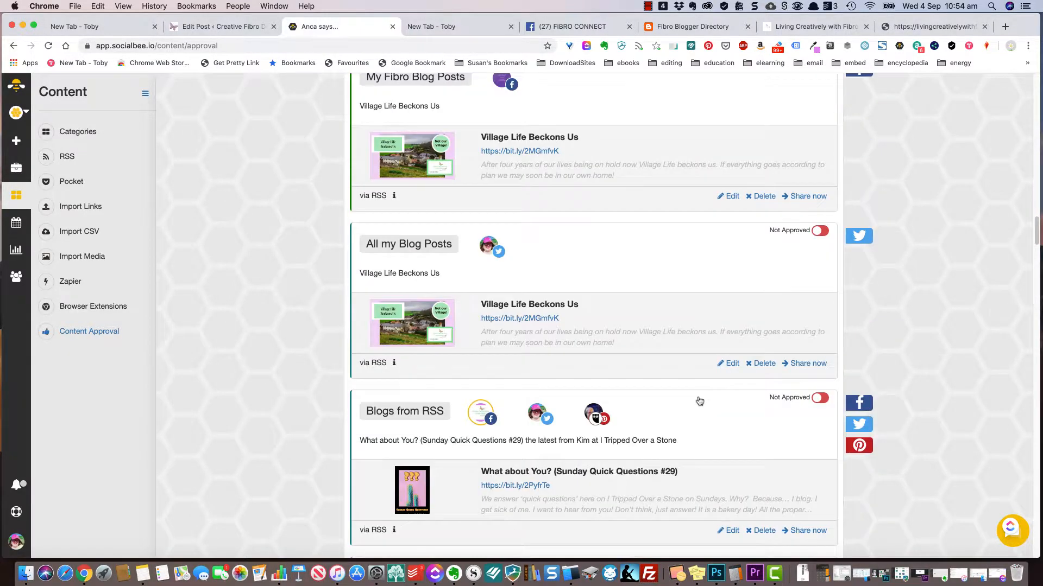
{"action": "scroll", "coordinate": [700, 401], "scroll_direction": "down", "scroll_amount": 15}
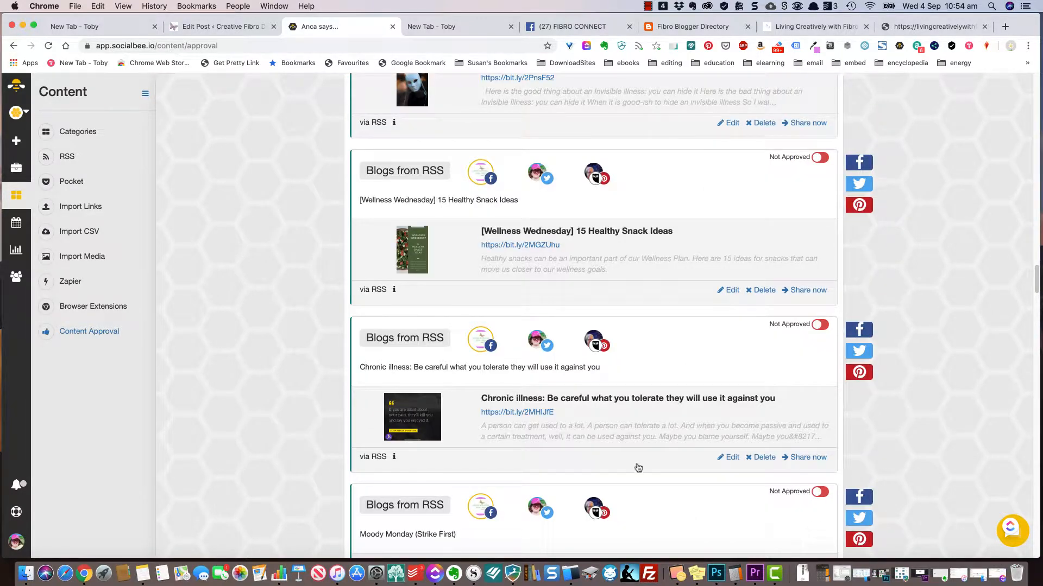
{"action": "scroll", "coordinate": [644, 466], "scroll_direction": "down", "scroll_amount": 2}
{"action": "scroll", "coordinate": [646, 468], "scroll_direction": "down", "scroll_amount": 2}
Return to the start of the Content Approval list and open a blank post form for adding new content
{"action": "scroll", "coordinate": [646, 468], "scroll_direction": "up", "scroll_amount": 20}
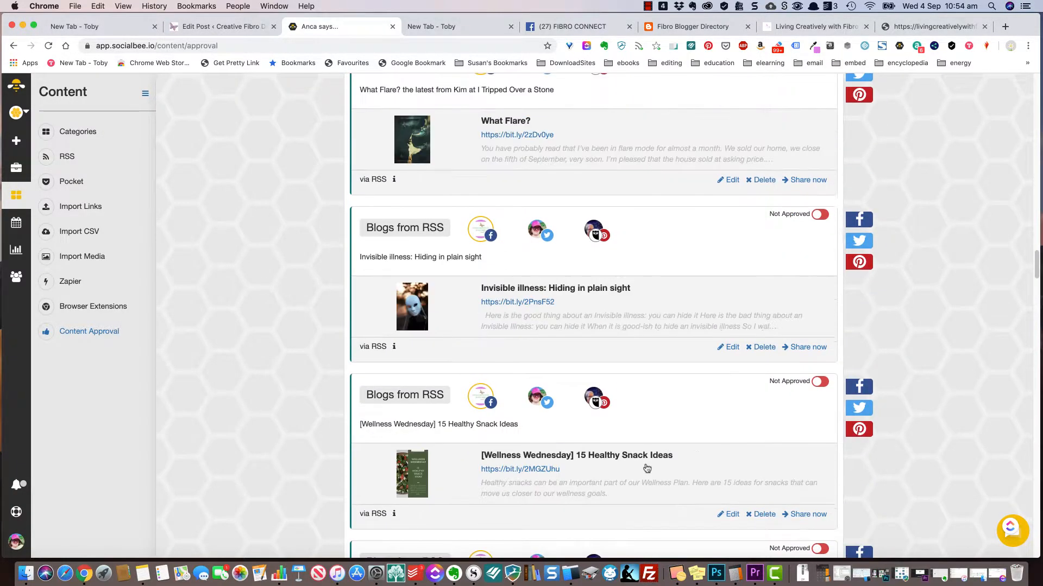
{"action": "scroll", "coordinate": [646, 468], "scroll_direction": "up", "scroll_amount": 15}
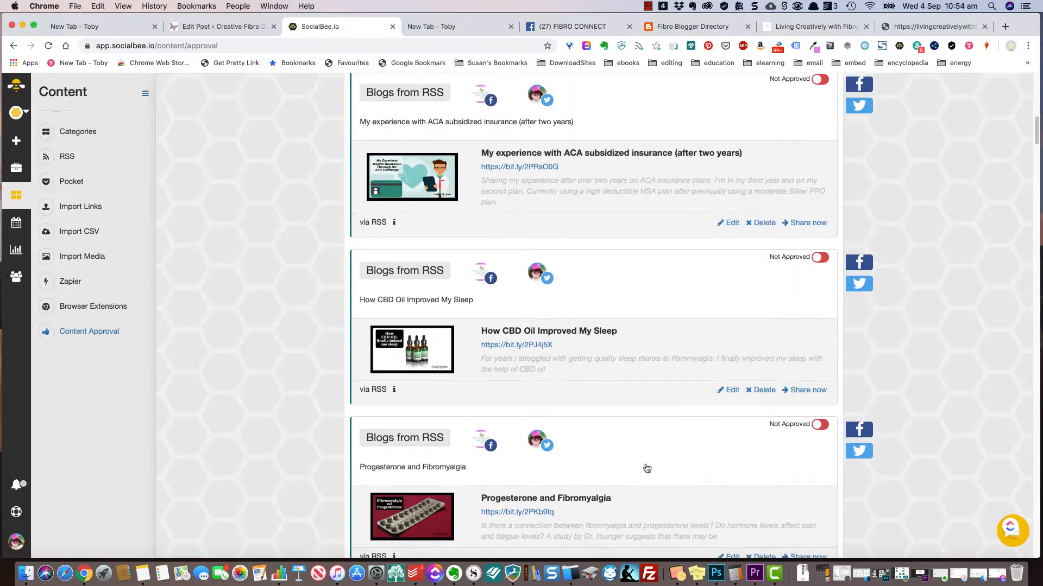
{"action": "scroll", "coordinate": [646, 468], "scroll_direction": "up", "scroll_amount": 8}
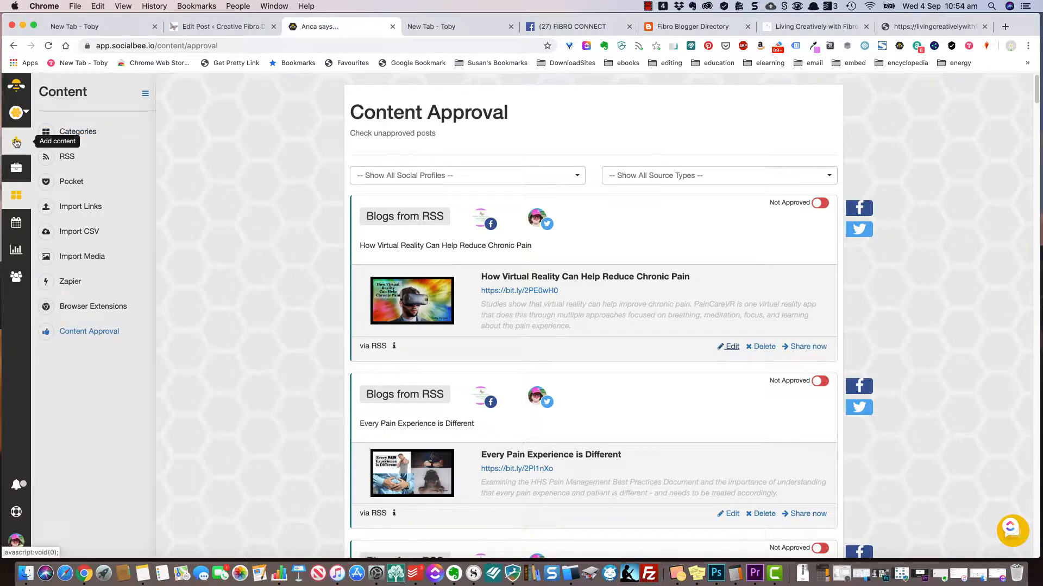
{"action": "left_click", "coordinate": [16, 142]}
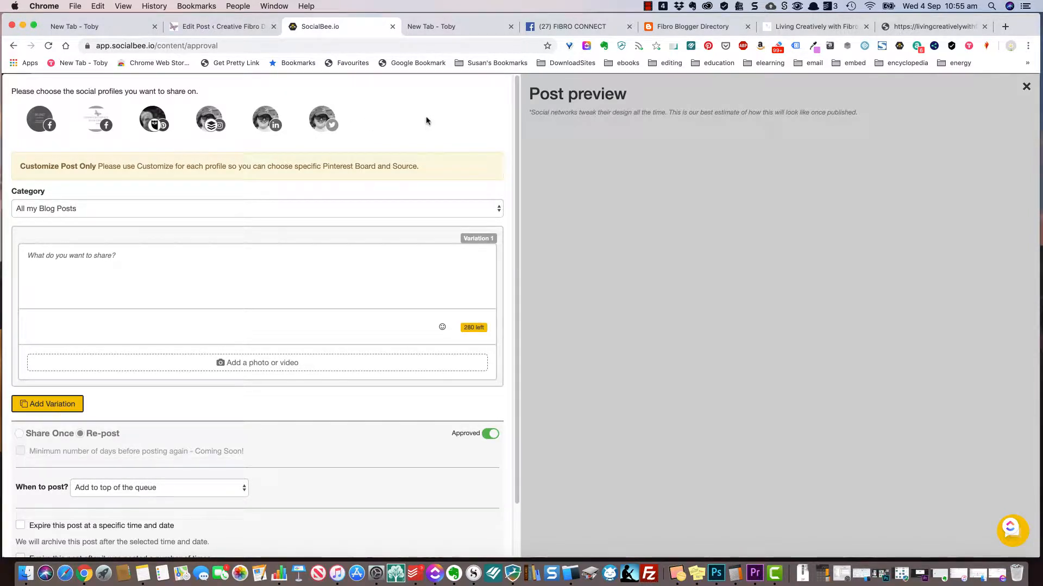
Keep All my Blog Posts as the category and write "My latest blog post" followed by the Living Creatively with Fibro link
{"action": "left_click", "coordinate": [457, 210]}
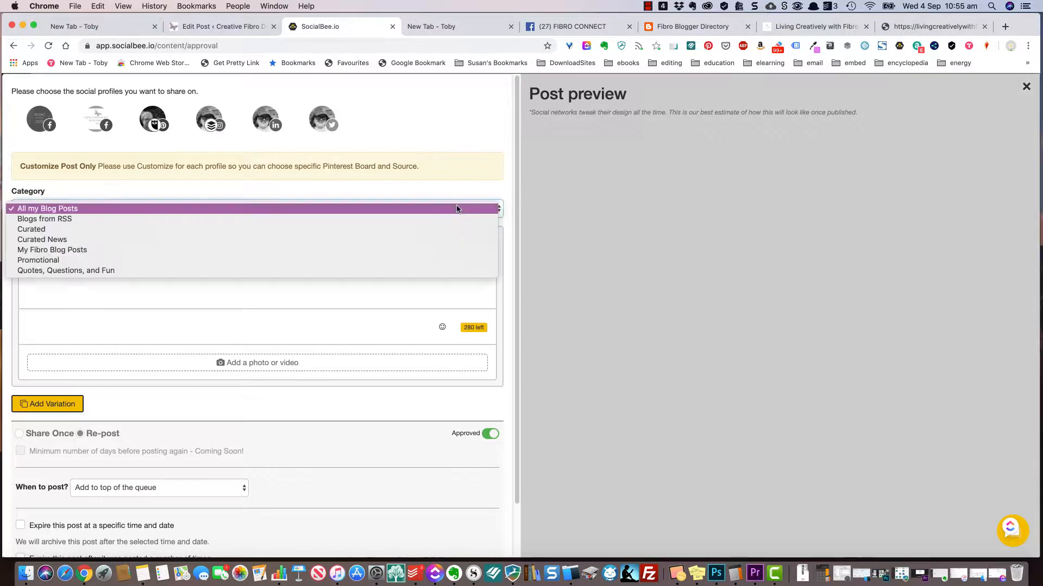
{"action": "left_click", "coordinate": [56, 209]}
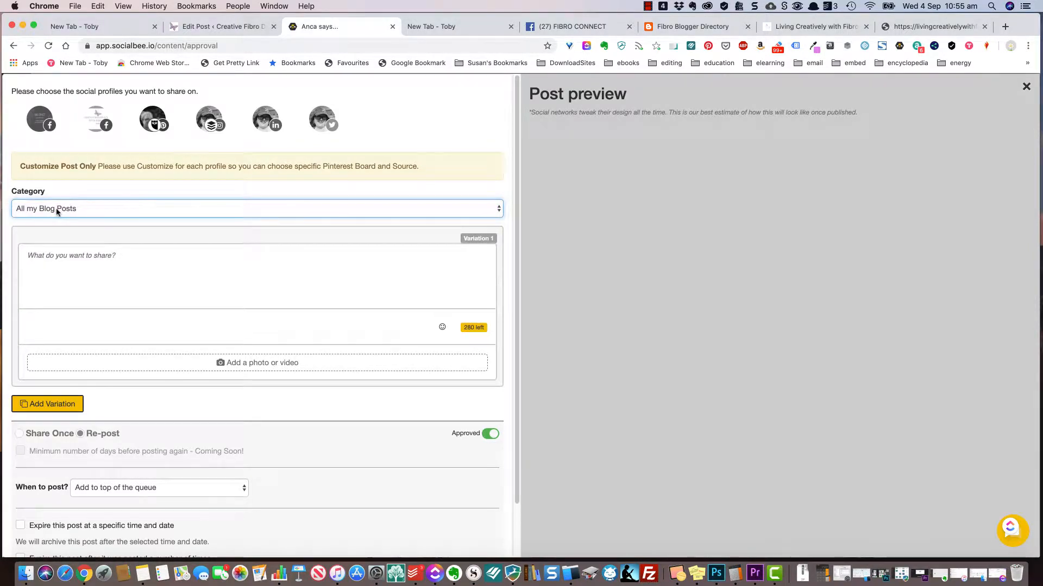
{"action": "left_click", "coordinate": [235, 256]}
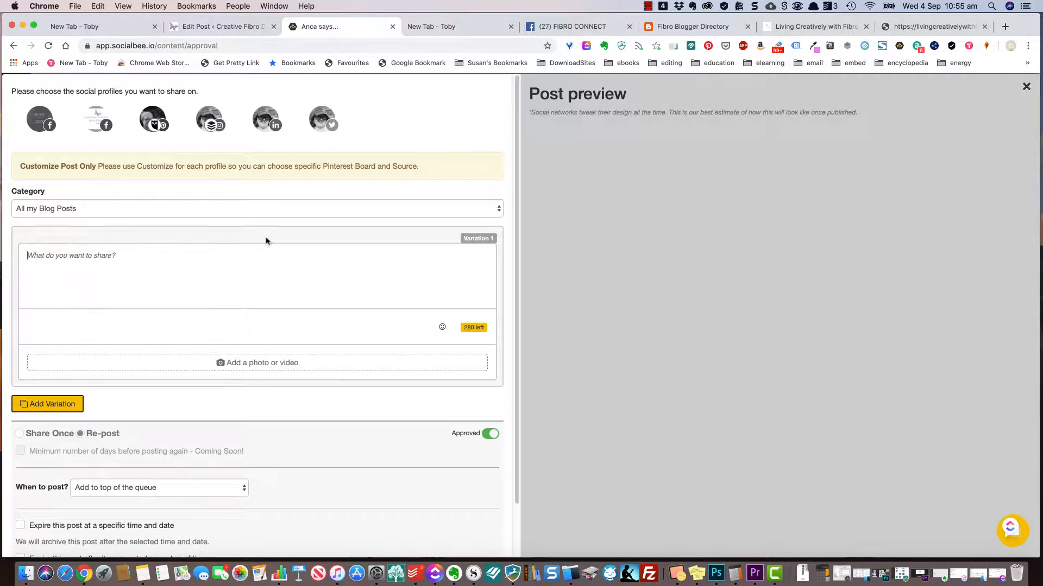
{"action": "left_click", "coordinate": [263, 259]}
{"action": "type", "text": "My la"}
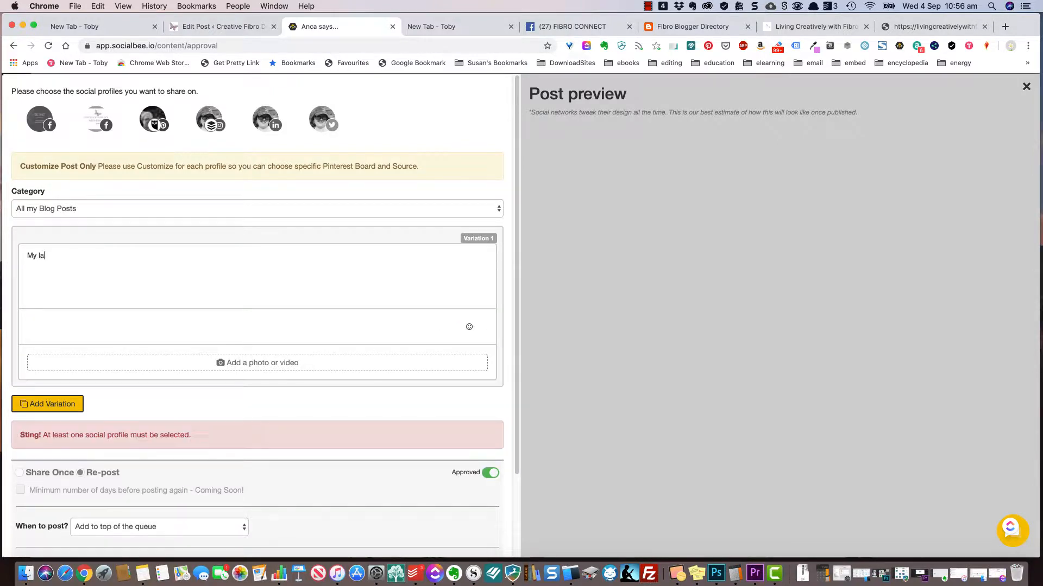
{"action": "type", "text": "test "}
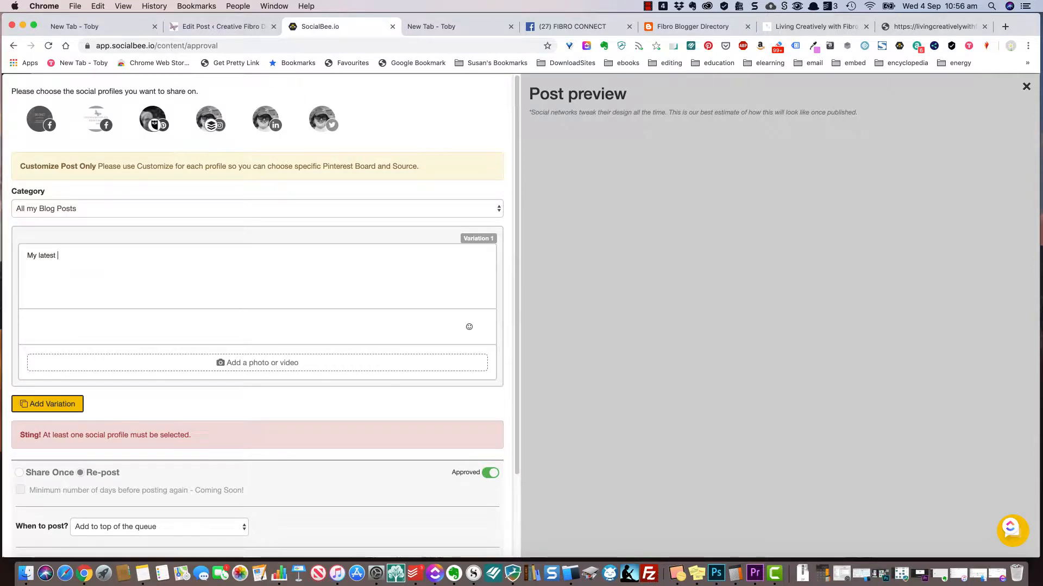
{"action": "type", "text": "blog post"}
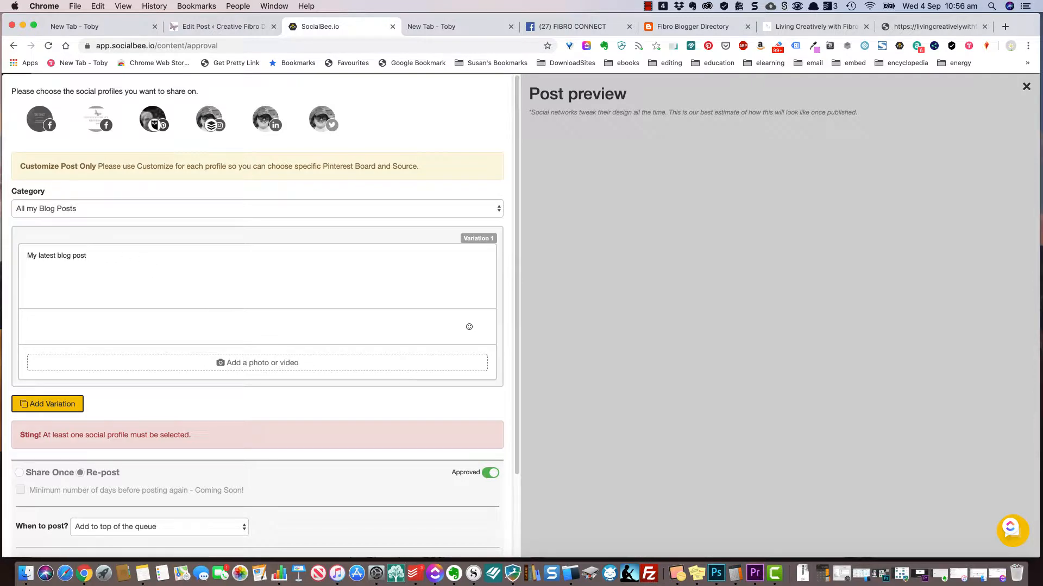
{"action": "type", "text": "https://livingcreativelywithfibro.uk/feed/"}
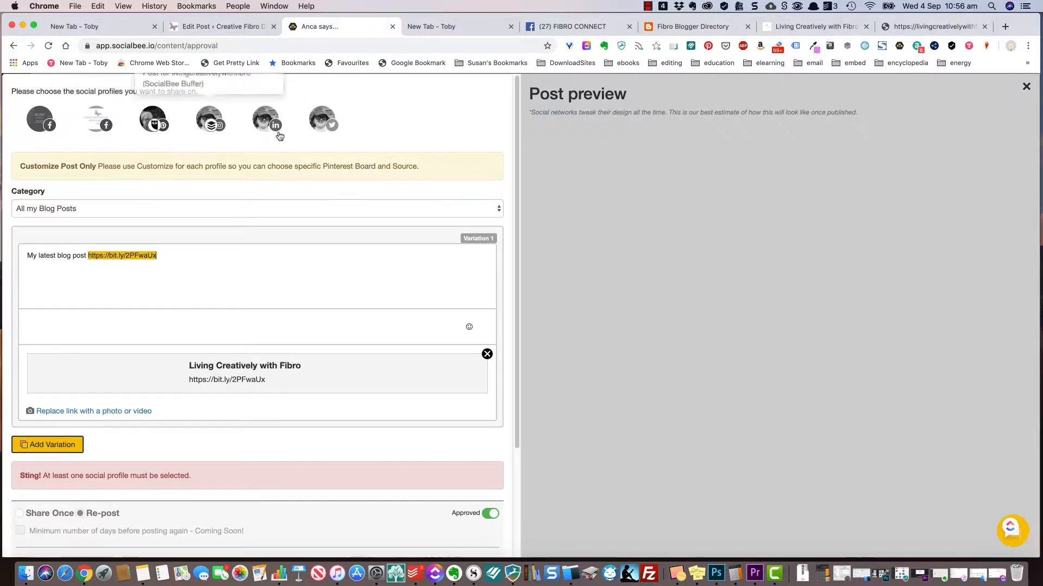
Add a second variation of the blog post
{"action": "scroll", "coordinate": [322, 301], "scroll_direction": "down", "scroll_amount": 1}
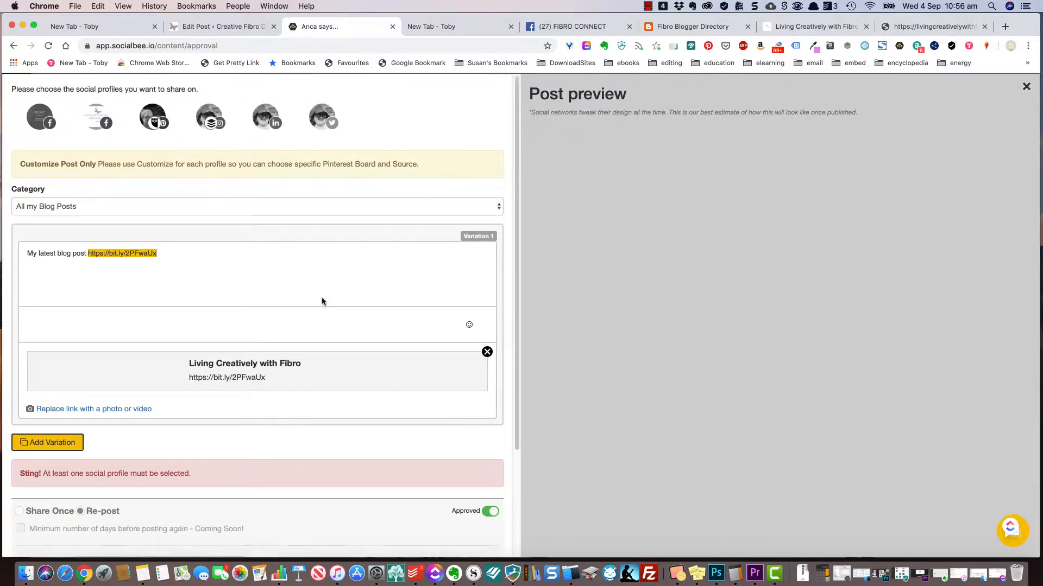
{"action": "scroll", "coordinate": [322, 298], "scroll_direction": "down", "scroll_amount": 3}
{"action": "scroll", "coordinate": [322, 298], "scroll_direction": "up", "scroll_amount": 3}
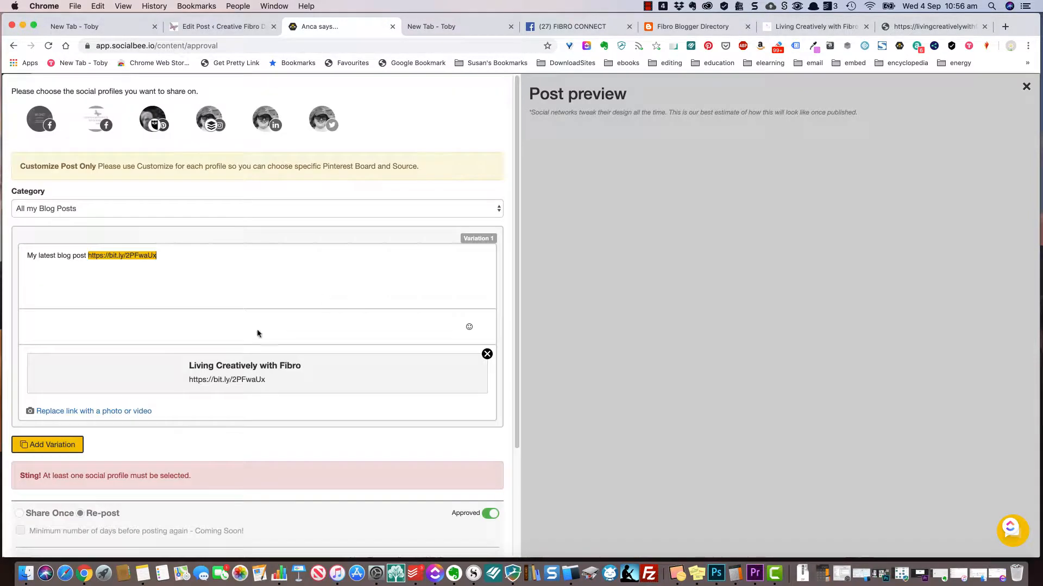
{"action": "left_click", "coordinate": [48, 444]}
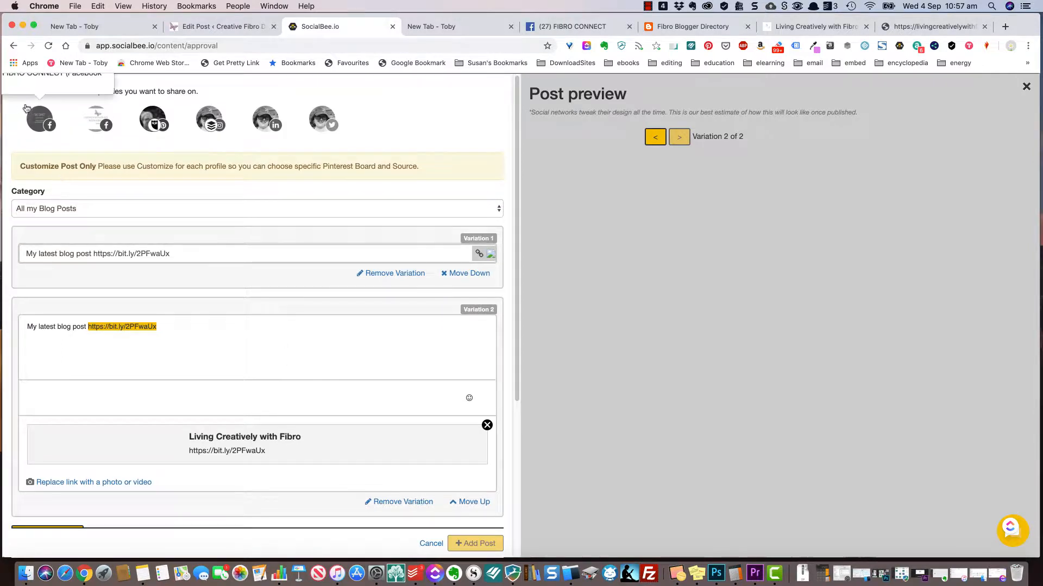
Select the Twitter, LinkedIn, Instagram, Pinterest and Living Creatively with Fibro Facebook profiles for the post and review their previews
{"action": "left_click", "coordinate": [322, 119]}
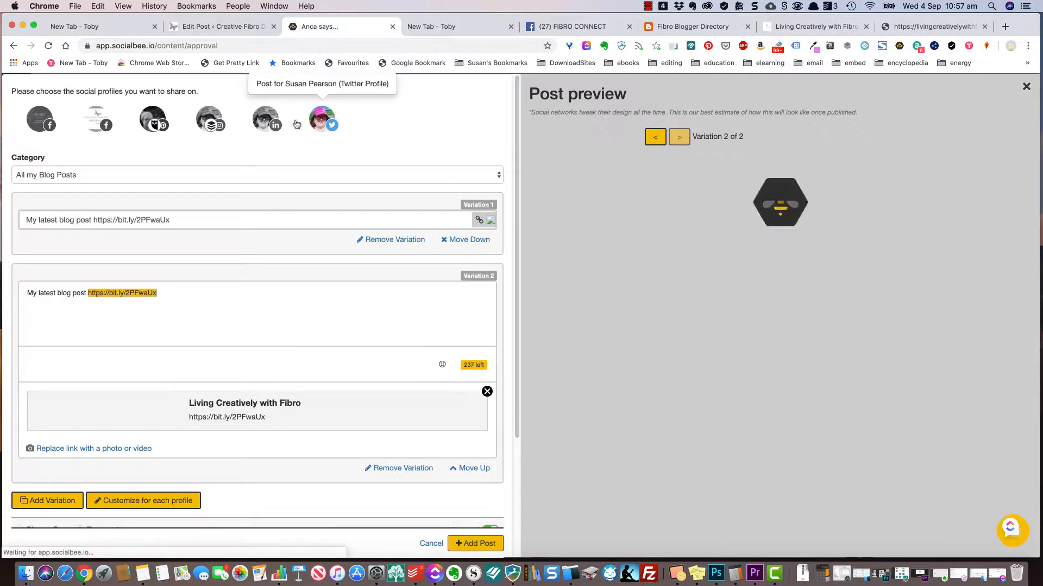
{"action": "left_click", "coordinate": [272, 125]}
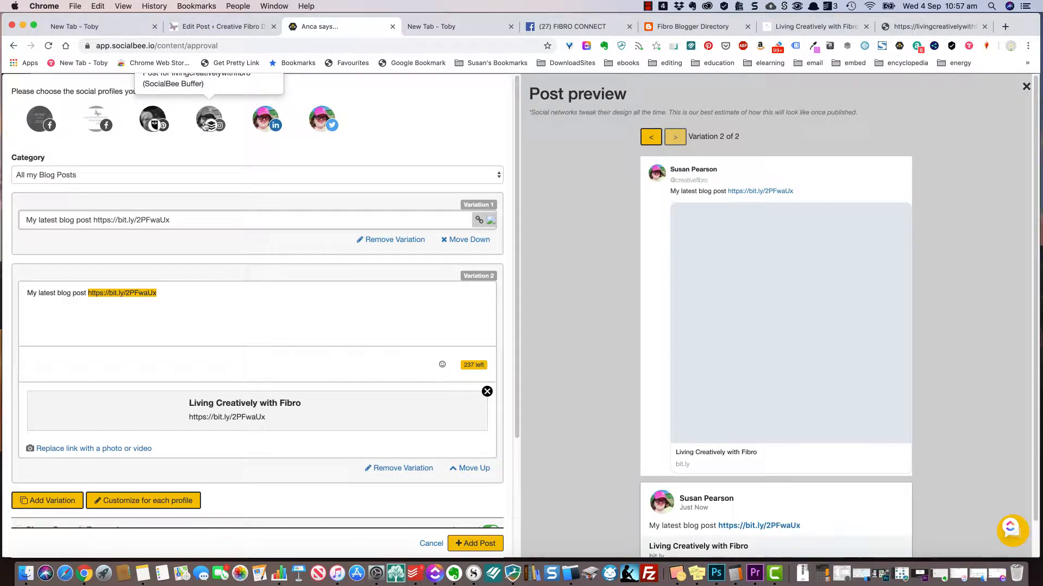
{"action": "left_click", "coordinate": [208, 123]}
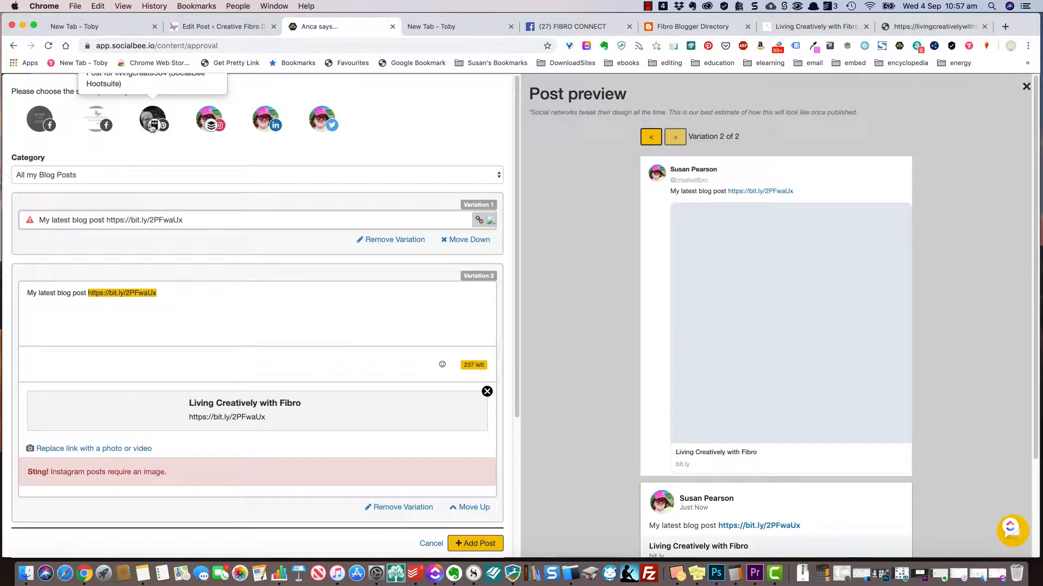
{"action": "left_click", "coordinate": [153, 124]}
{"action": "left_click", "coordinate": [97, 119]}
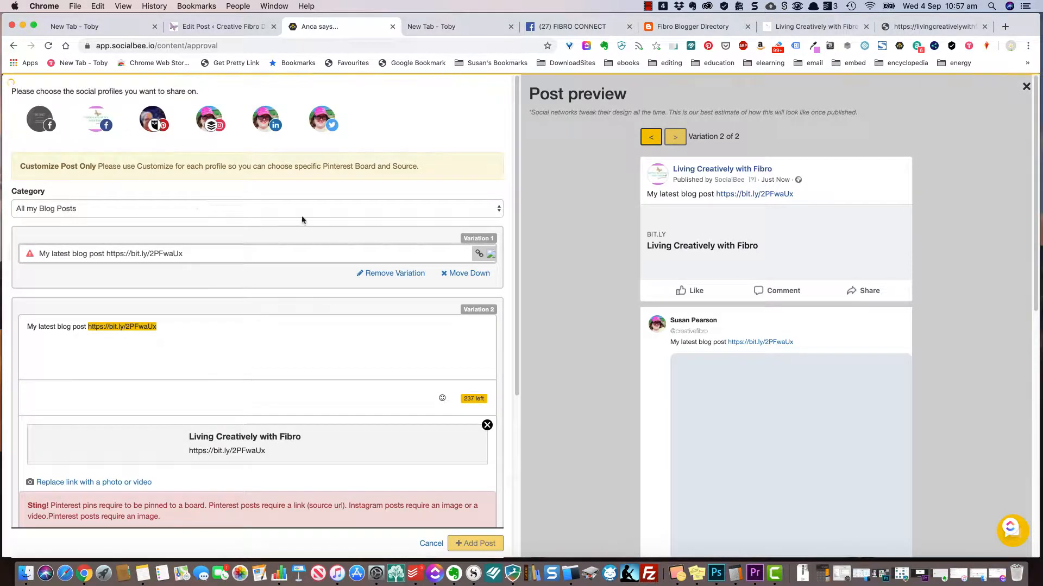
{"action": "scroll", "coordinate": [688, 379], "scroll_direction": "down", "scroll_amount": 3}
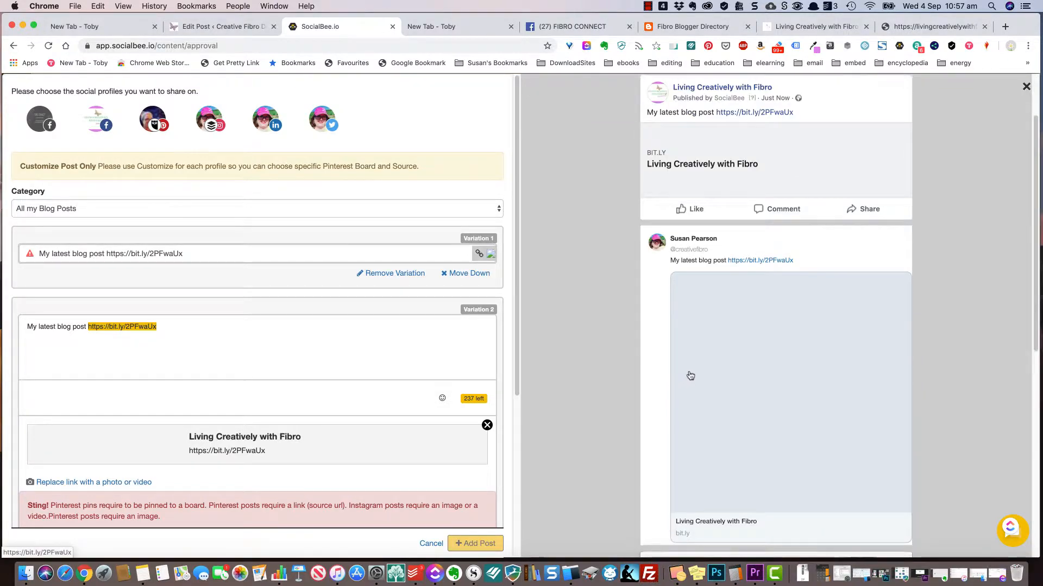
{"action": "scroll", "coordinate": [690, 376], "scroll_direction": "down", "scroll_amount": 15}
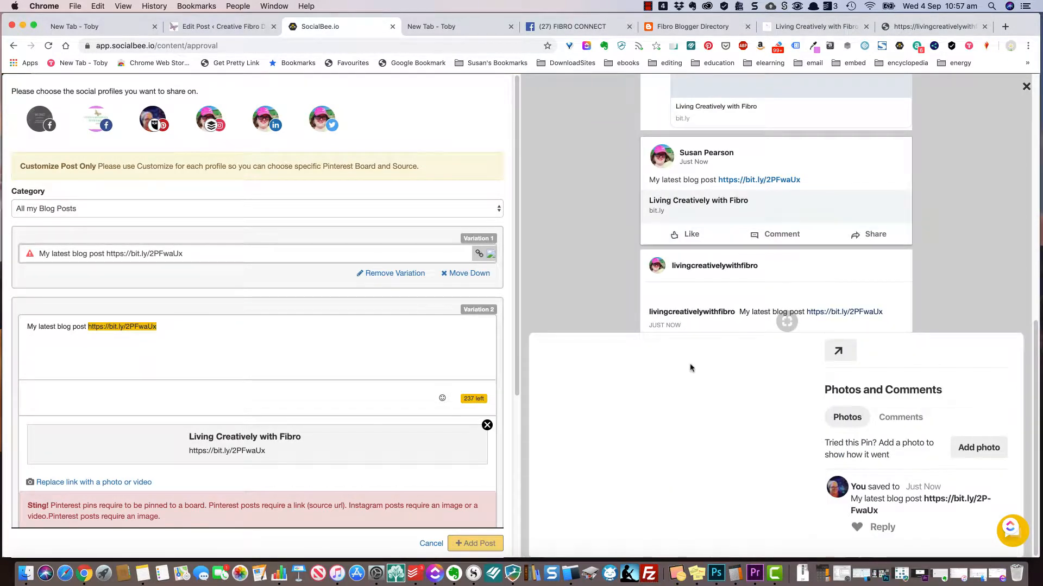
{"action": "scroll", "coordinate": [654, 272], "scroll_direction": "up", "scroll_amount": 20}
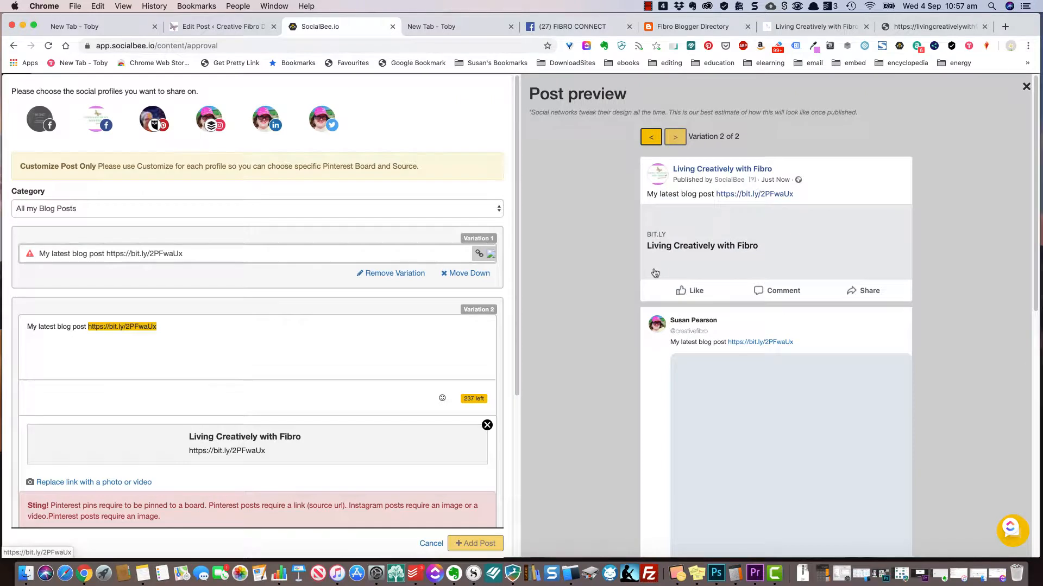
Remove the link attachment from Variation 2 and open the photo or video picker, leaving it without choosing a file
{"action": "scroll", "coordinate": [144, 451], "scroll_direction": "down", "scroll_amount": 1}
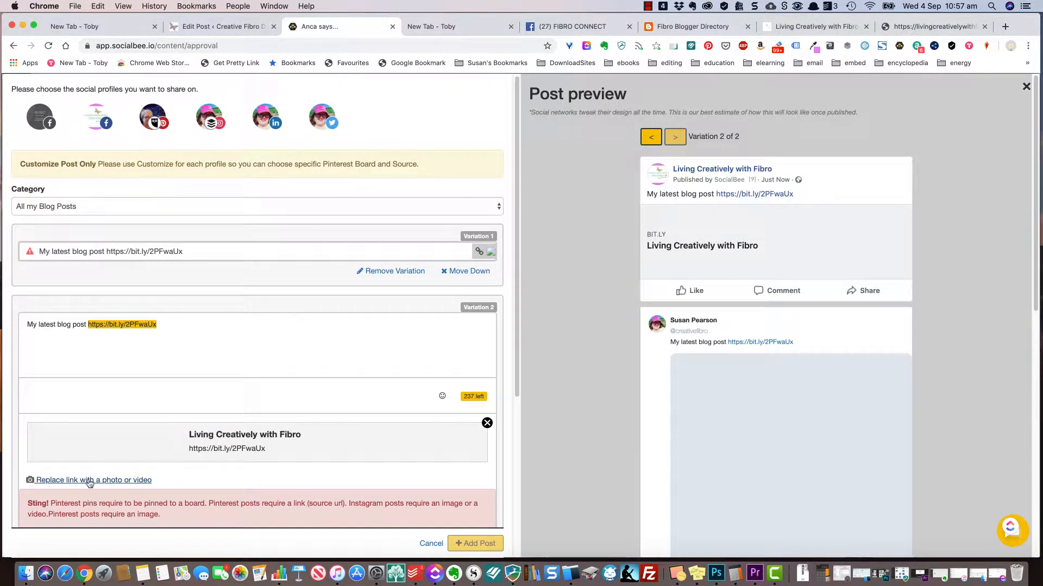
{"action": "scroll", "coordinate": [92, 481], "scroll_direction": "down", "scroll_amount": 3}
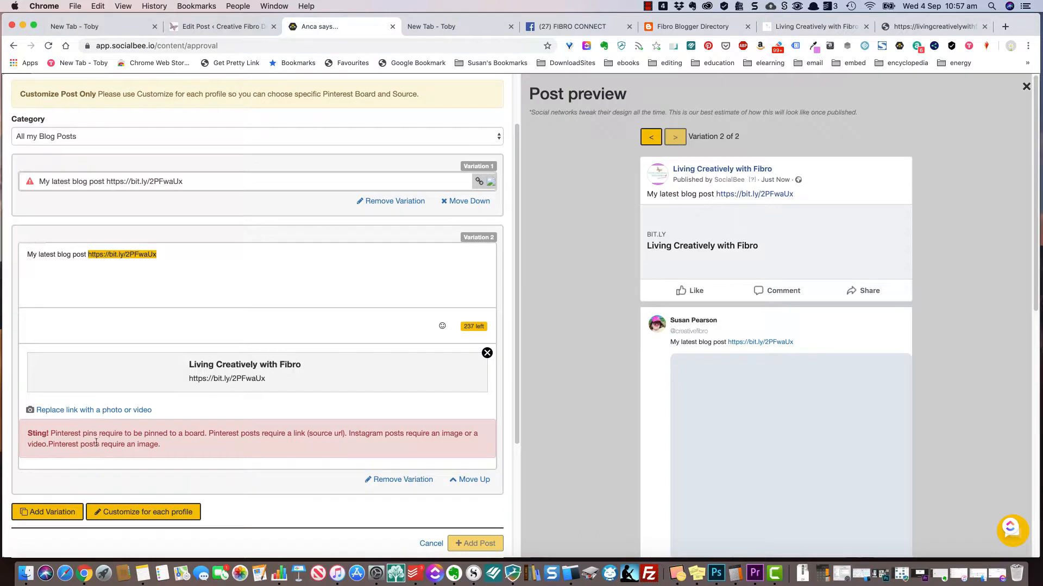
{"action": "left_click", "coordinate": [97, 411]}
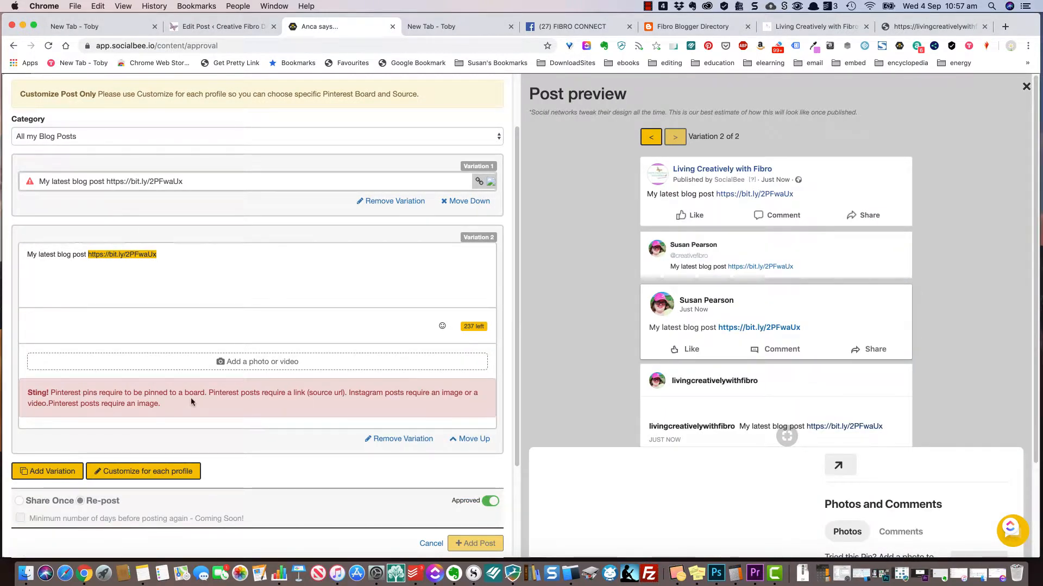
{"action": "scroll", "coordinate": [190, 400], "scroll_direction": "down", "scroll_amount": 3}
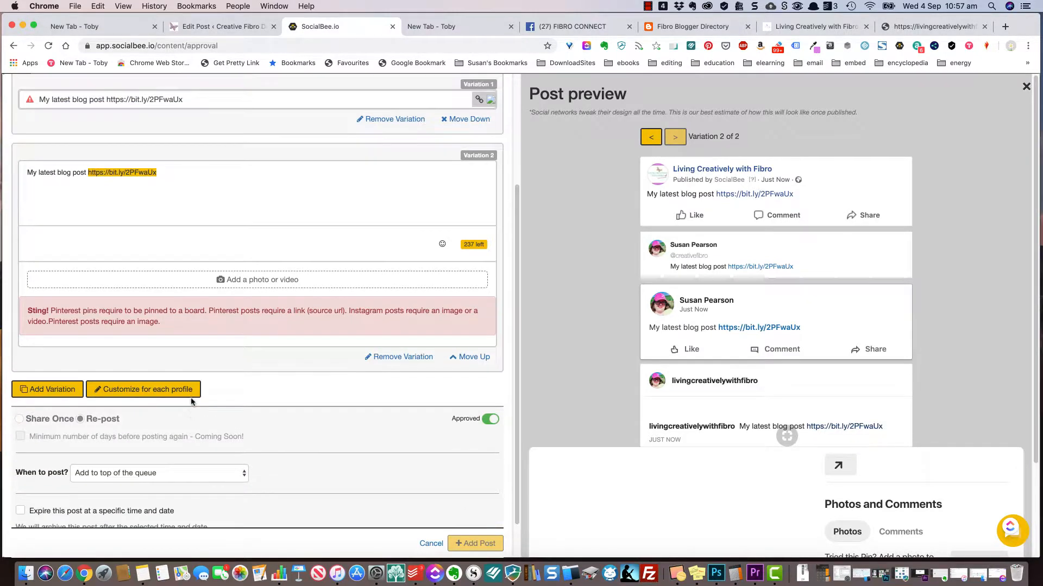
{"action": "scroll", "coordinate": [191, 401], "scroll_direction": "up", "scroll_amount": 1}
{"action": "left_click", "coordinate": [235, 282]}
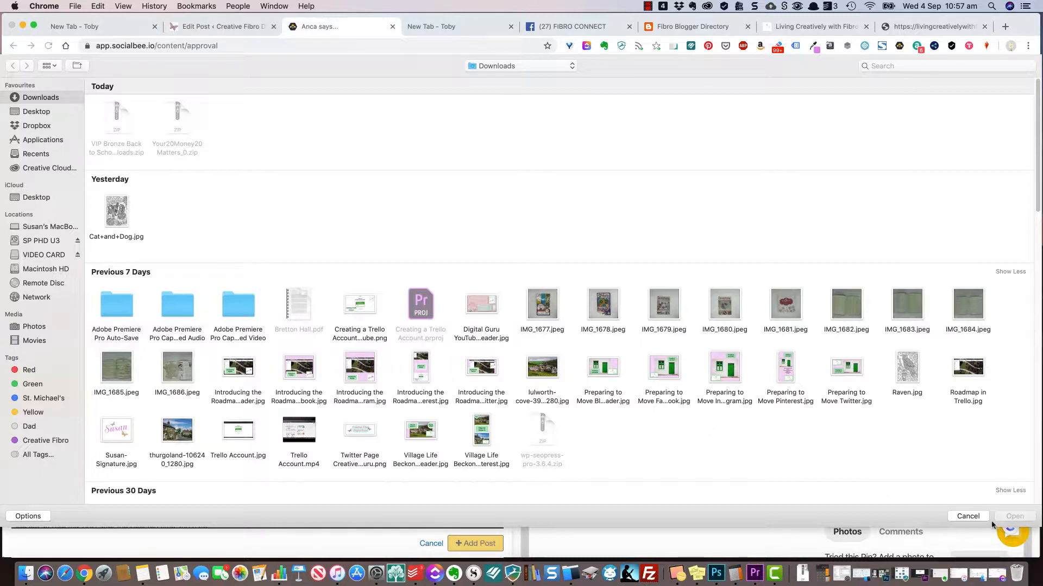
{"action": "left_click", "coordinate": [968, 516]}
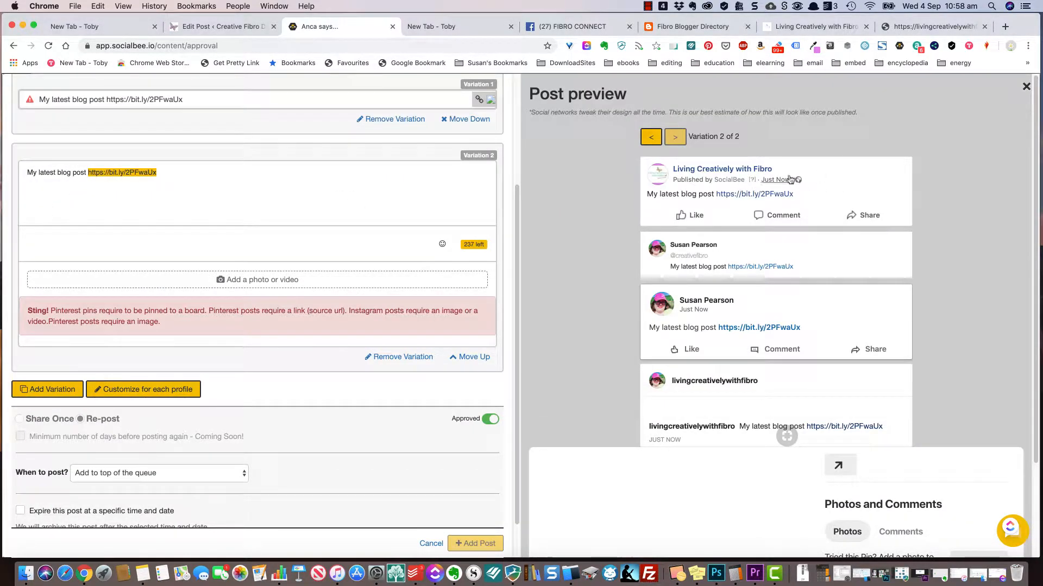
Review the profile previews and variations, and set the posting option to Post at a specific time
{"action": "scroll", "coordinate": [782, 413], "scroll_direction": "down", "scroll_amount": 3}
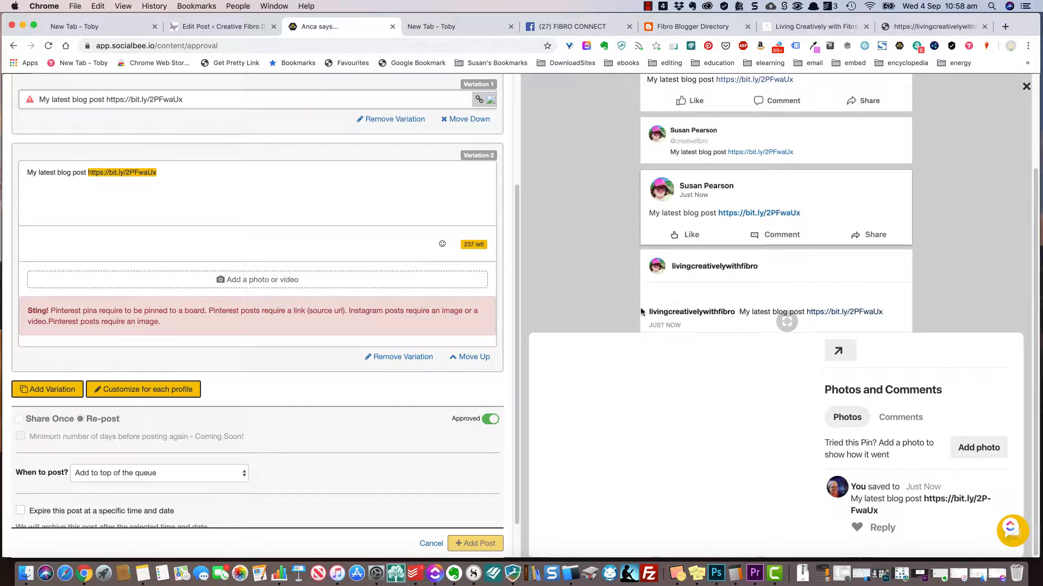
{"action": "scroll", "coordinate": [617, 304], "scroll_direction": "up", "scroll_amount": 3}
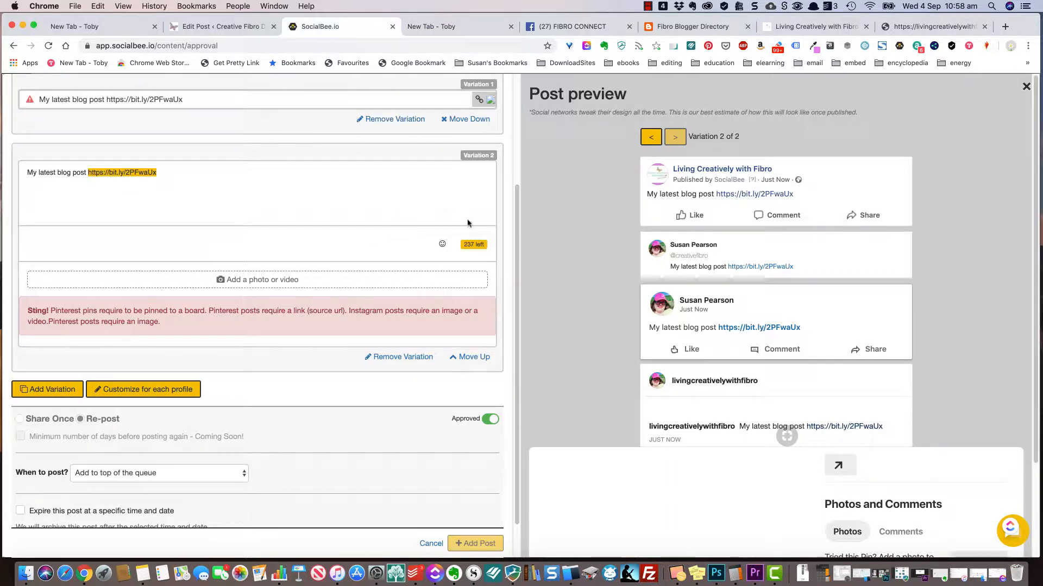
{"action": "scroll", "coordinate": [391, 354], "scroll_direction": "down", "scroll_amount": 2}
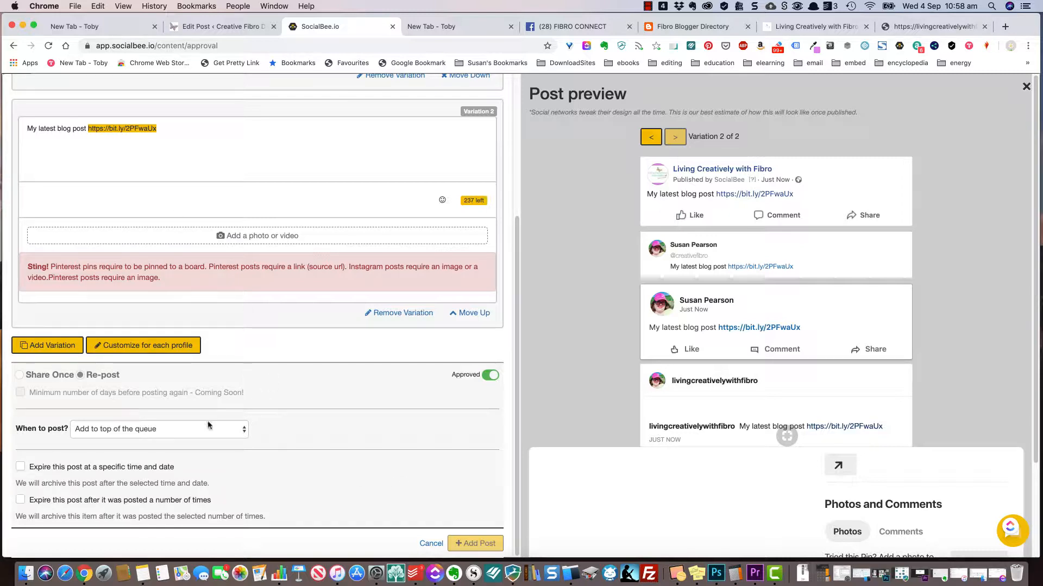
{"action": "scroll", "coordinate": [288, 411], "scroll_direction": "up", "scroll_amount": 5}
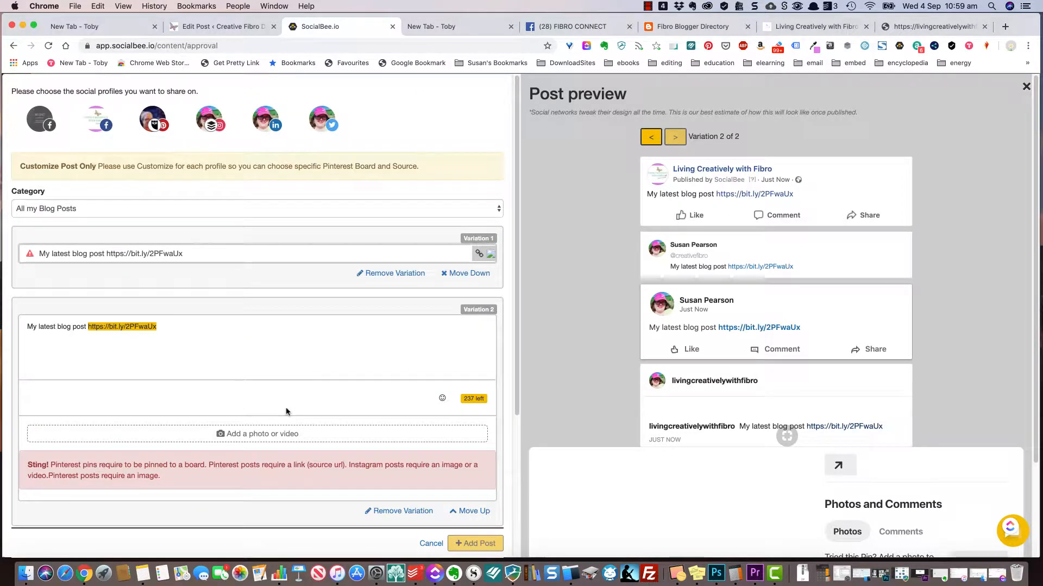
{"action": "scroll", "coordinate": [286, 411], "scroll_direction": "down", "scroll_amount": 5}
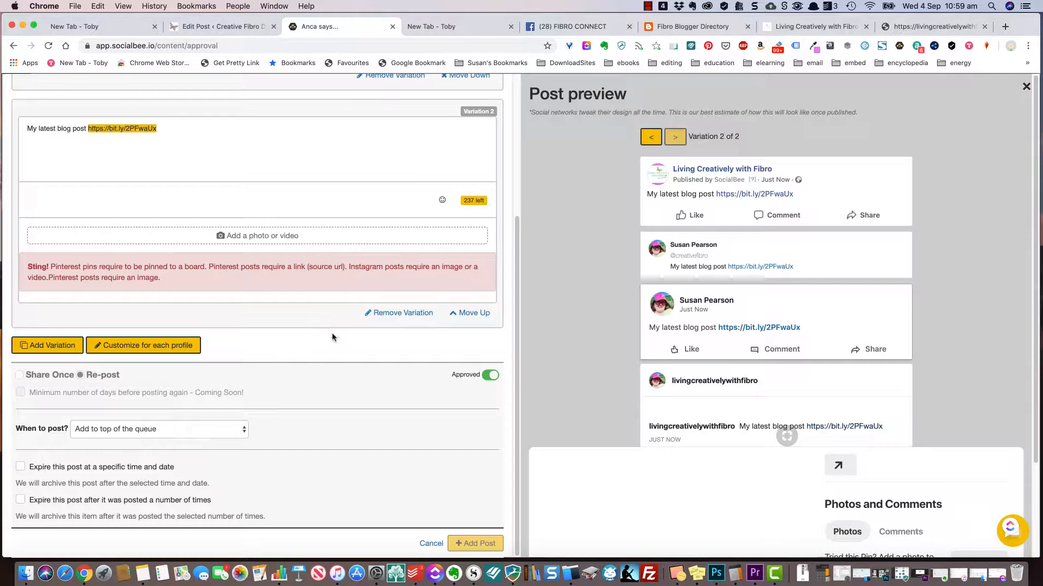
{"action": "left_click", "coordinate": [243, 432]}
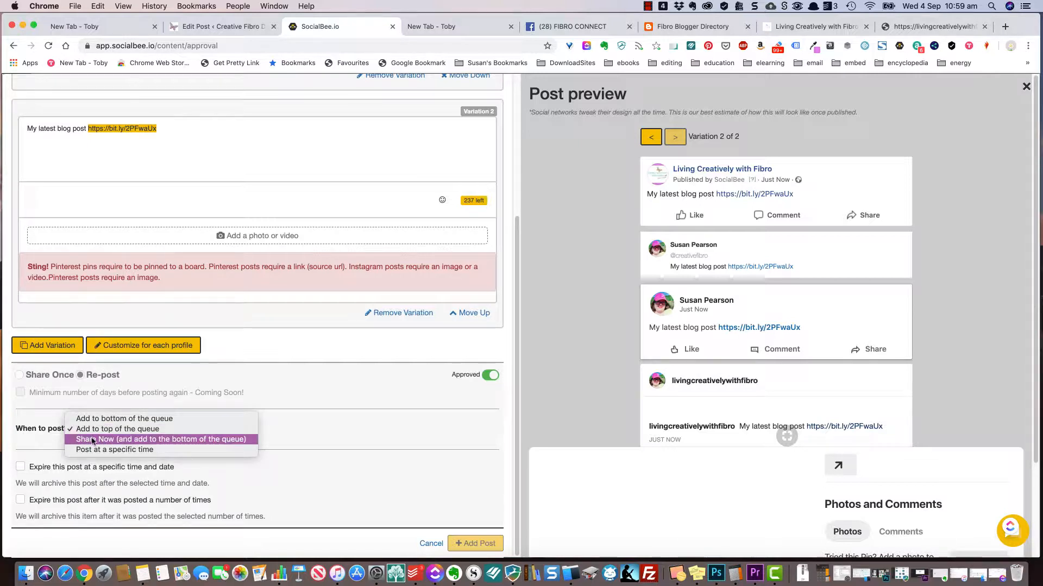
{"action": "left_click", "coordinate": [125, 449]}
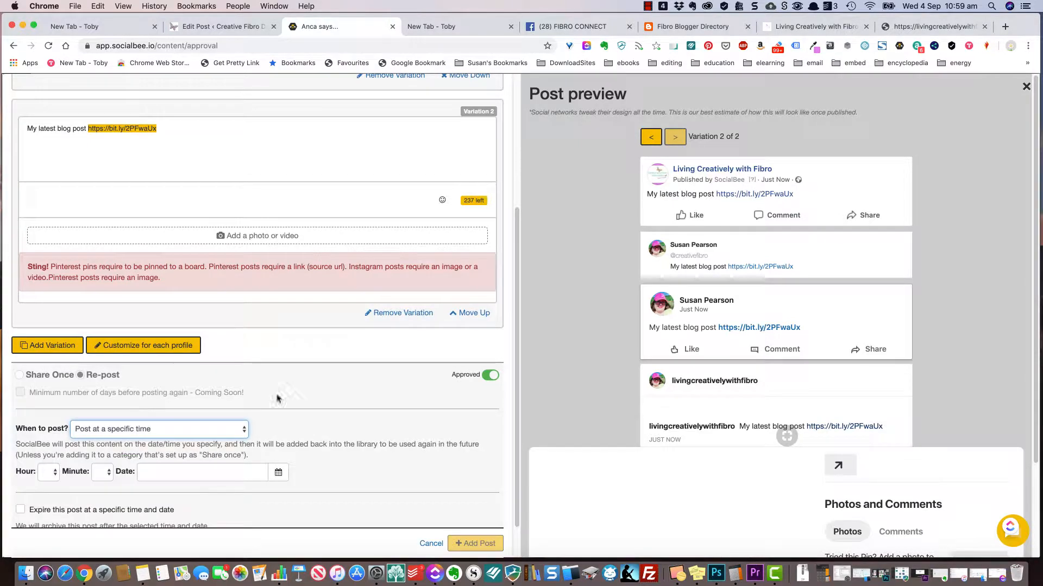
Schedule the post for 04-September-2019 at hour 6, minute 00
{"action": "scroll", "coordinate": [261, 463], "scroll_direction": "down", "scroll_amount": 3}
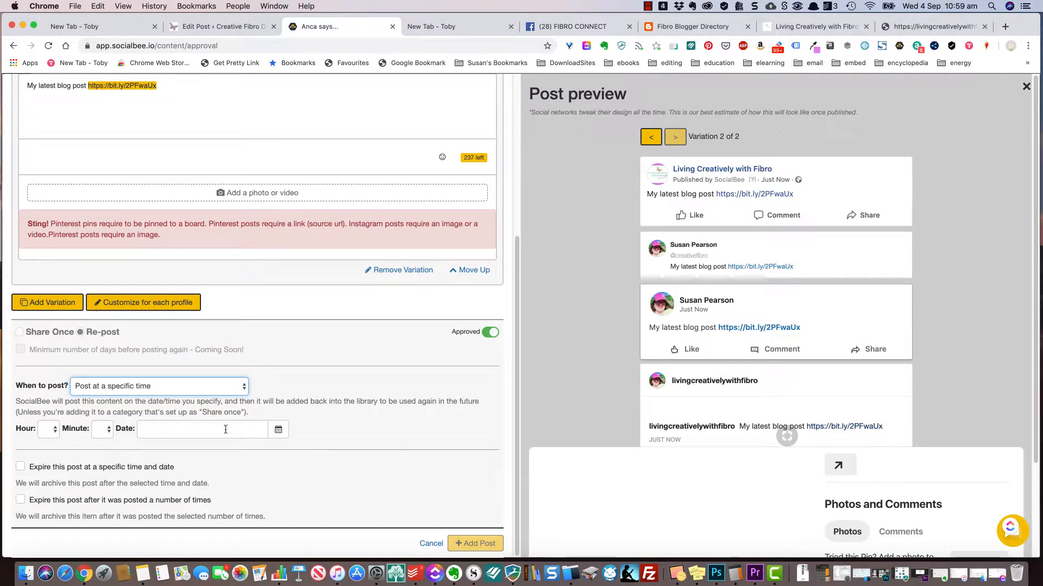
{"action": "left_click", "coordinate": [278, 430]}
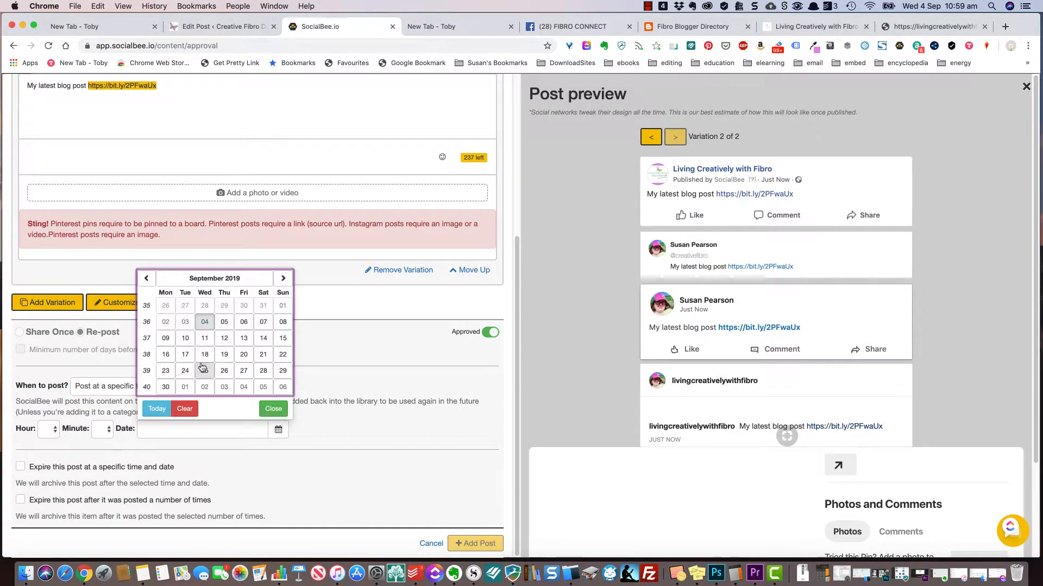
{"action": "left_click", "coordinate": [205, 322]}
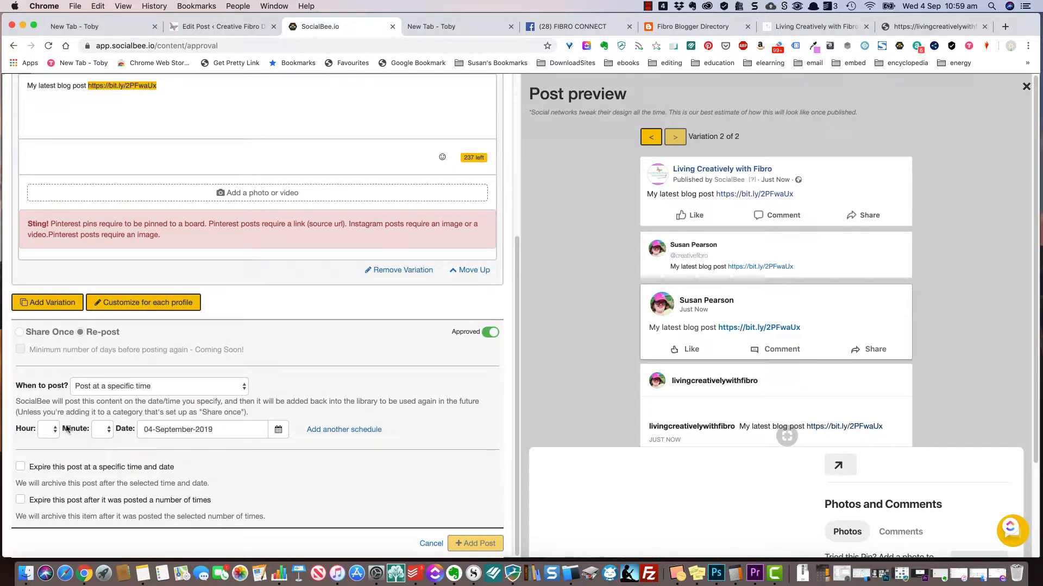
{"action": "left_click", "coordinate": [49, 430]}
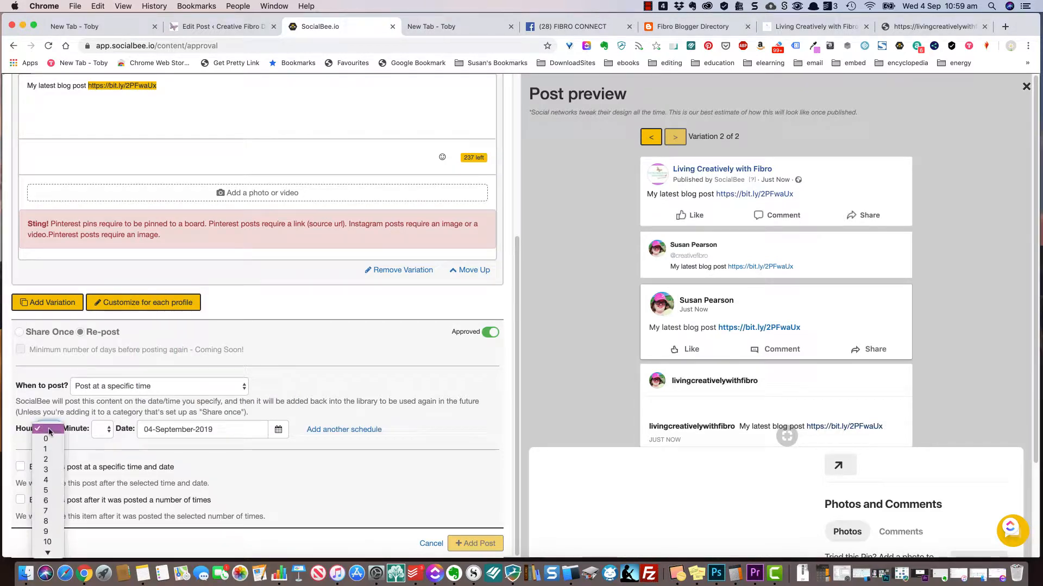
{"action": "left_click", "coordinate": [46, 501]}
{"action": "left_click", "coordinate": [96, 428]}
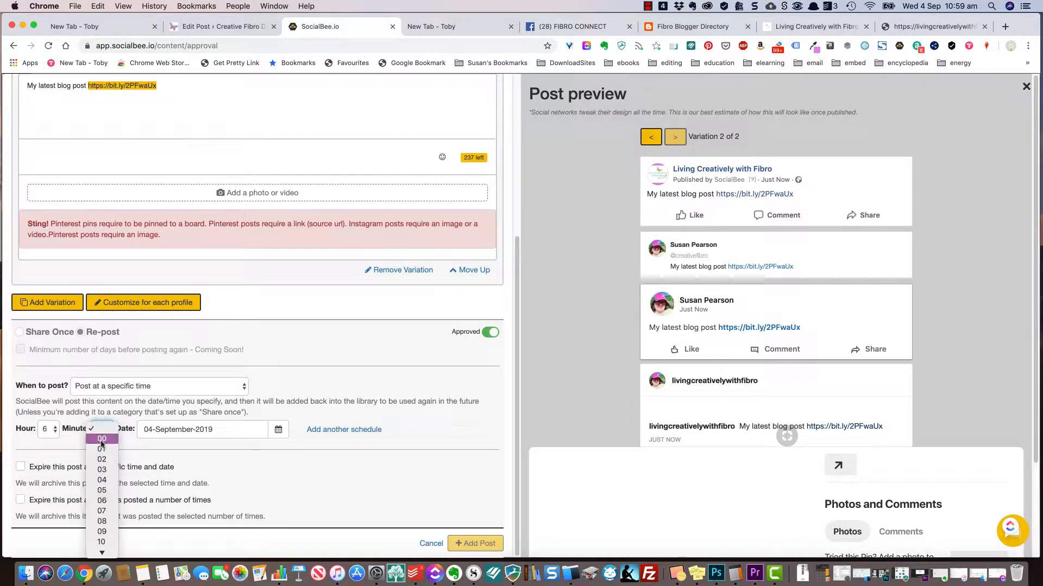
{"action": "left_click", "coordinate": [102, 439]}
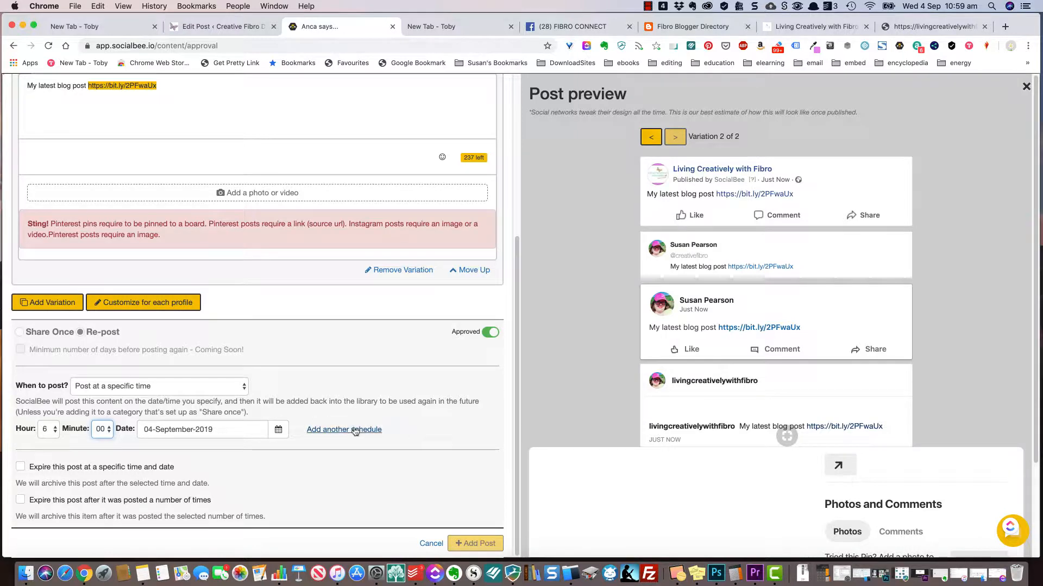
Review the post's profiles, variations and posting options, and cancel the new post without adding it
{"action": "scroll", "coordinate": [335, 286], "scroll_direction": "up", "scroll_amount": 5}
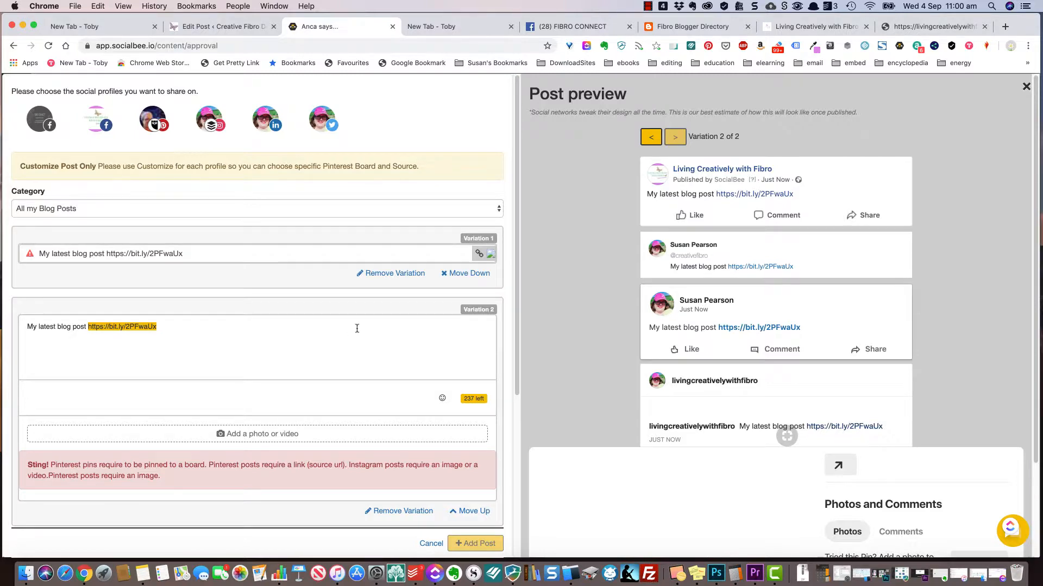
{"action": "scroll", "coordinate": [342, 351], "scroll_direction": "down", "scroll_amount": 9}
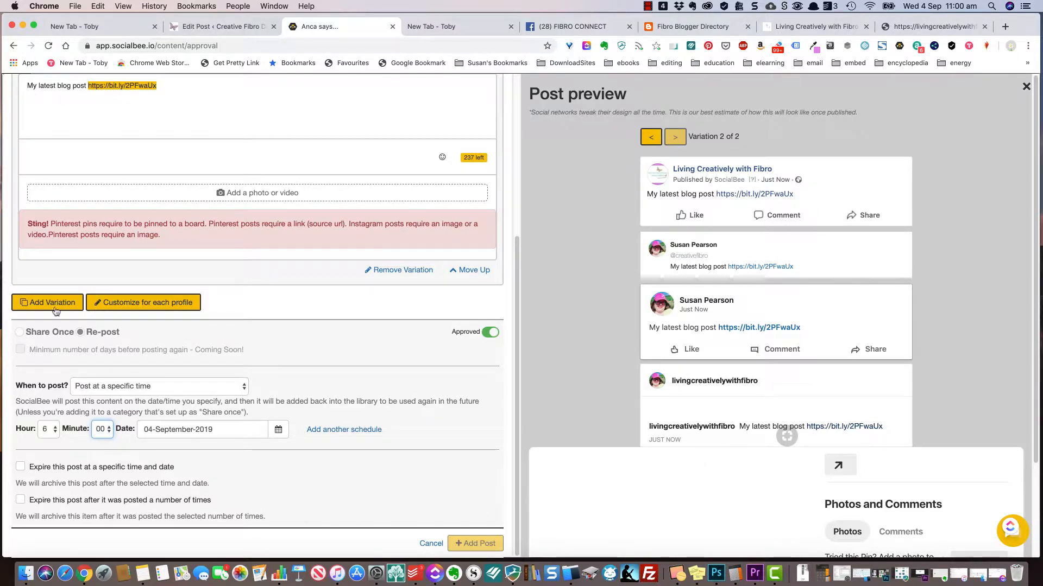
{"action": "scroll", "coordinate": [282, 237], "scroll_direction": "up", "scroll_amount": 1}
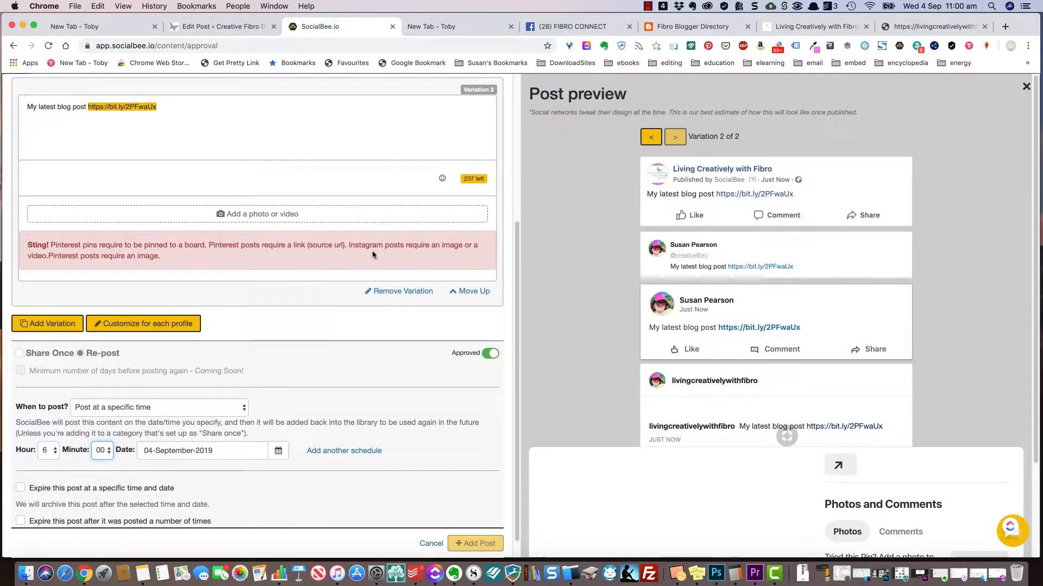
{"action": "scroll", "coordinate": [376, 252], "scroll_direction": "up", "scroll_amount": 4}
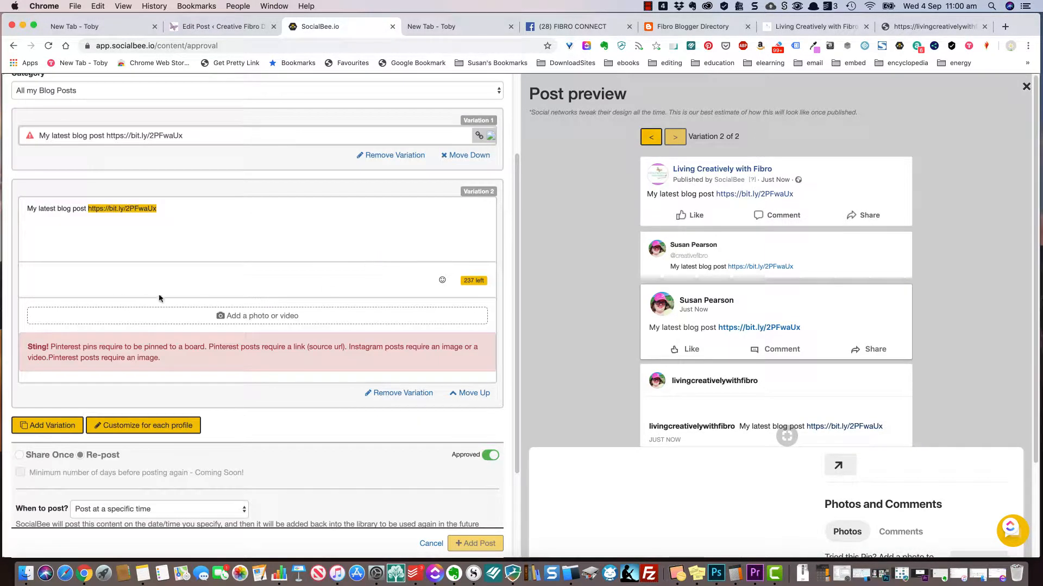
{"action": "scroll", "coordinate": [400, 247], "scroll_direction": "up", "scroll_amount": 5}
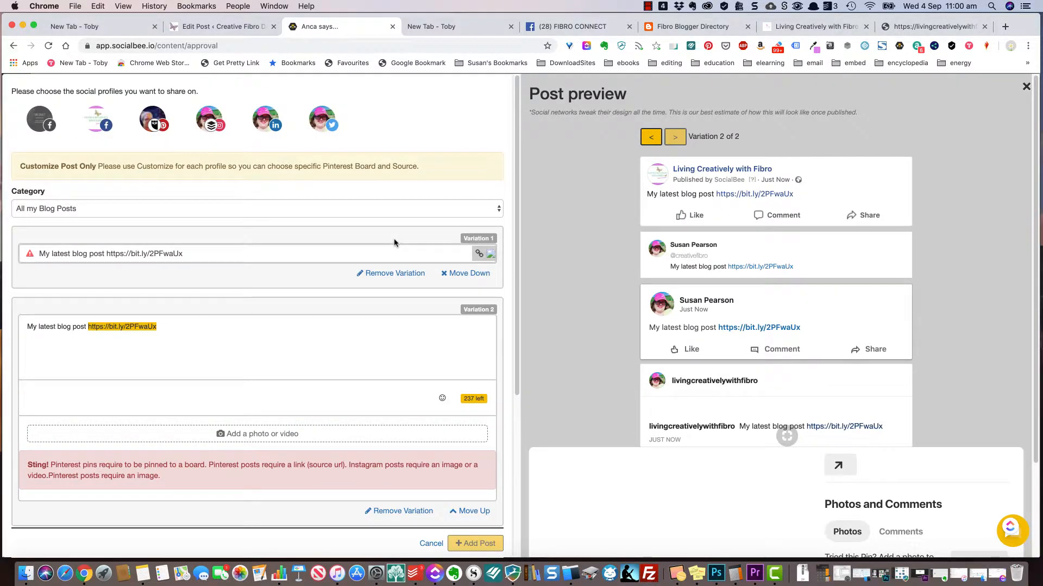
{"action": "scroll", "coordinate": [394, 242], "scroll_direction": "down", "scroll_amount": 9}
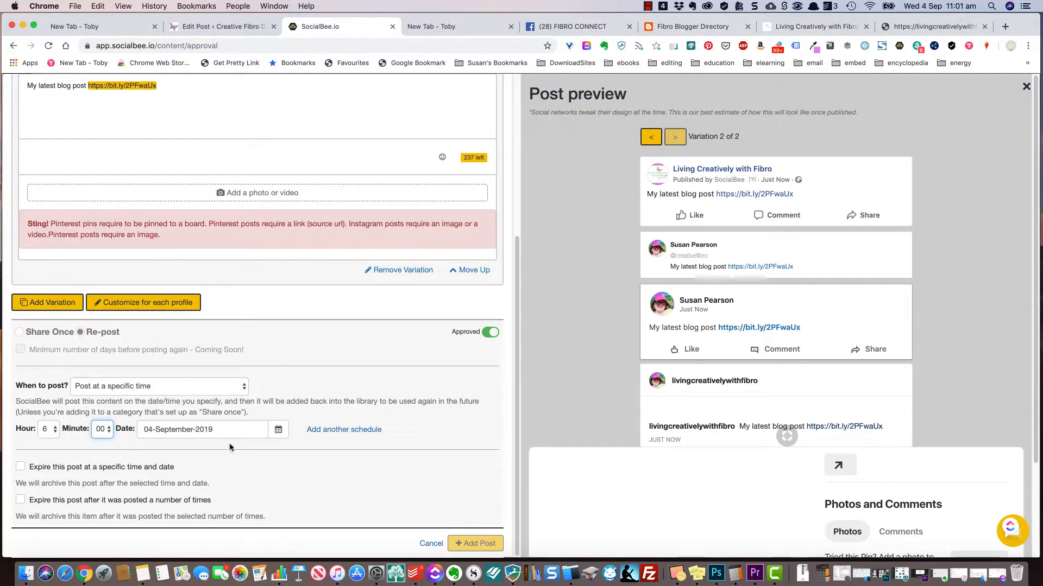
{"action": "left_click", "coordinate": [431, 544]}
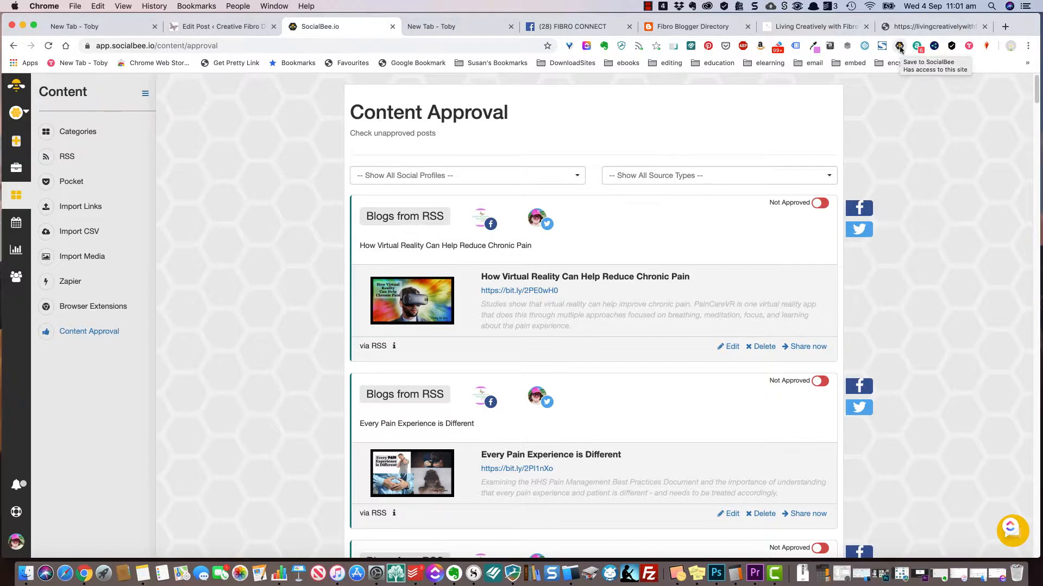
Switch to the Fibro Blogger Directory site, open the Fibro Friday week 239 article and look through its link-up list
{"action": "left_click", "coordinate": [671, 28]}
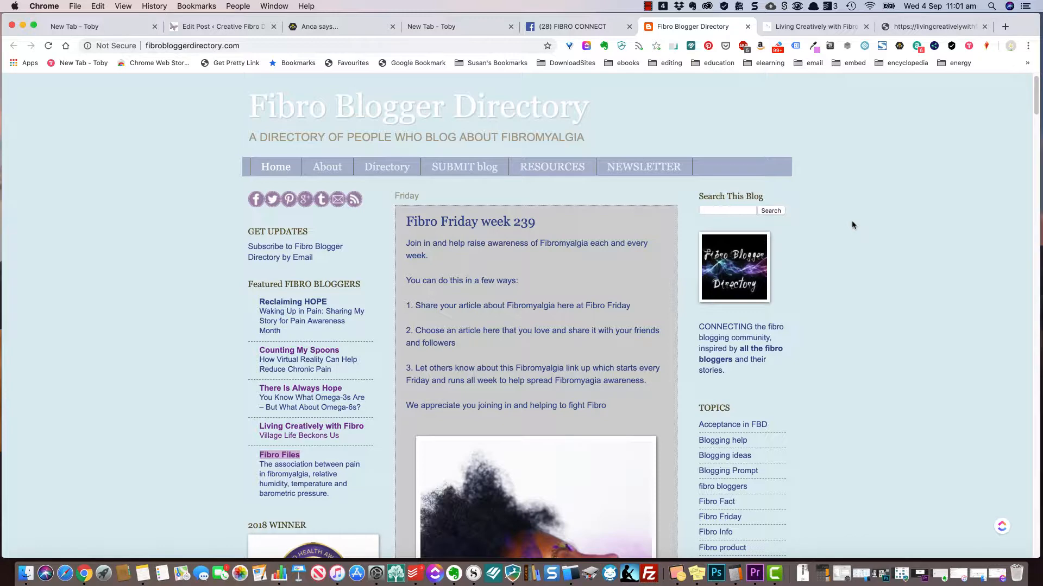
{"action": "scroll", "coordinate": [852, 225], "scroll_direction": "up", "scroll_amount": 1}
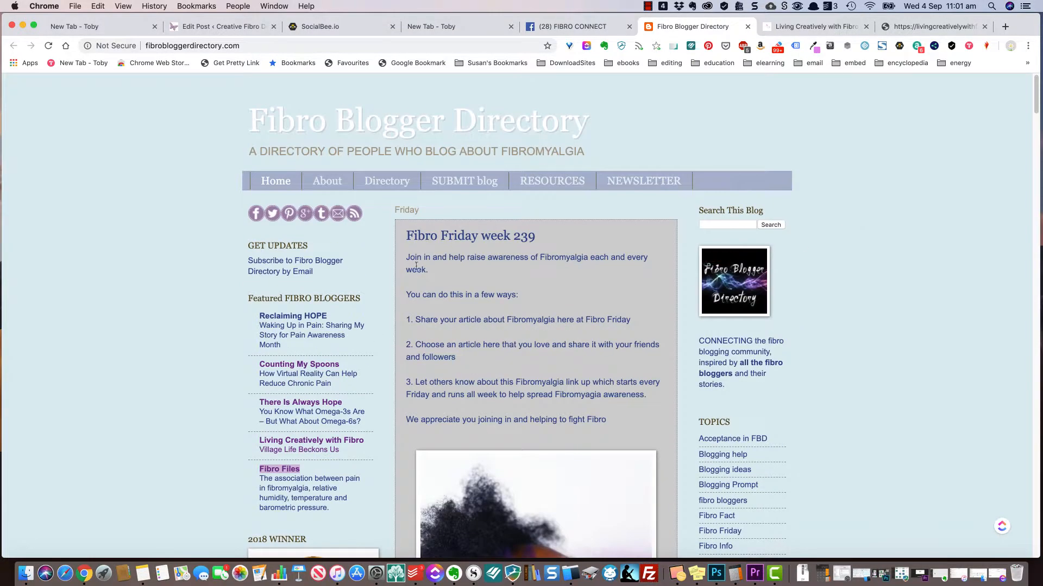
{"action": "scroll", "coordinate": [557, 316], "scroll_direction": "down", "scroll_amount": 4}
{"action": "scroll", "coordinate": [556, 315], "scroll_direction": "up", "scroll_amount": 4}
{"action": "left_click", "coordinate": [472, 234]}
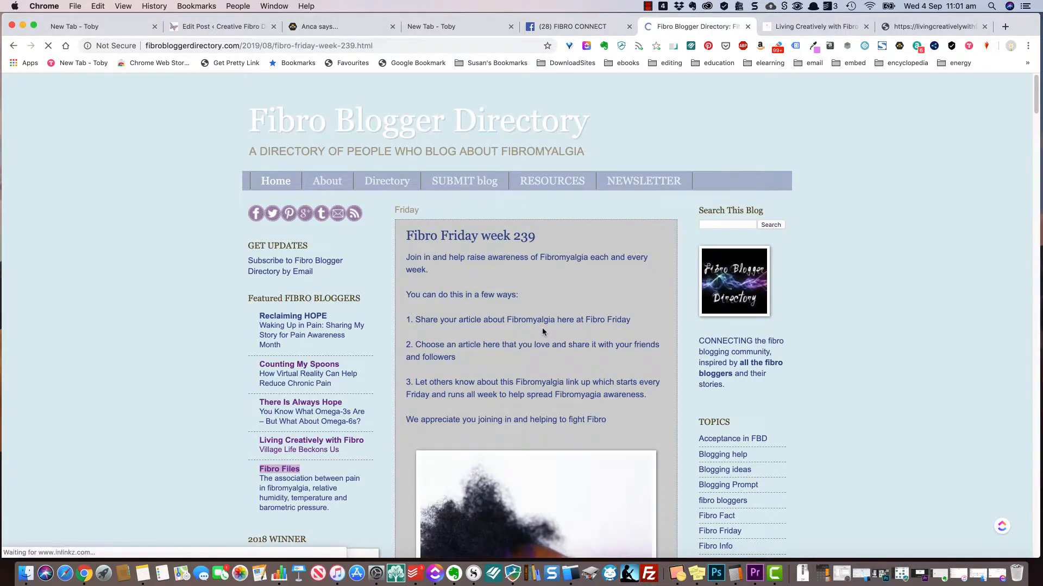
{"action": "scroll", "coordinate": [542, 329], "scroll_direction": "down", "scroll_amount": 2}
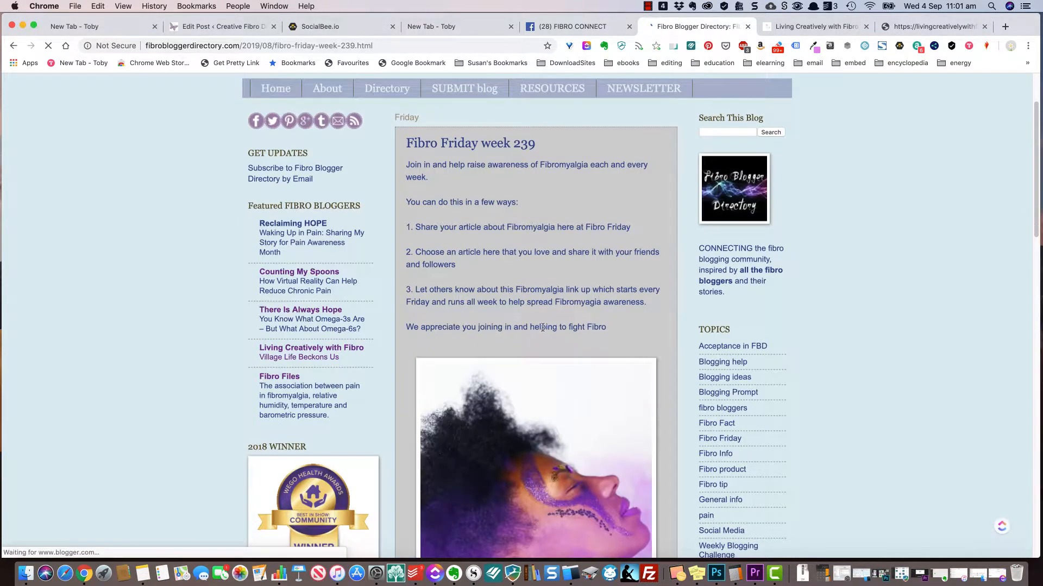
{"action": "scroll", "coordinate": [542, 328], "scroll_direction": "down", "scroll_amount": 10}
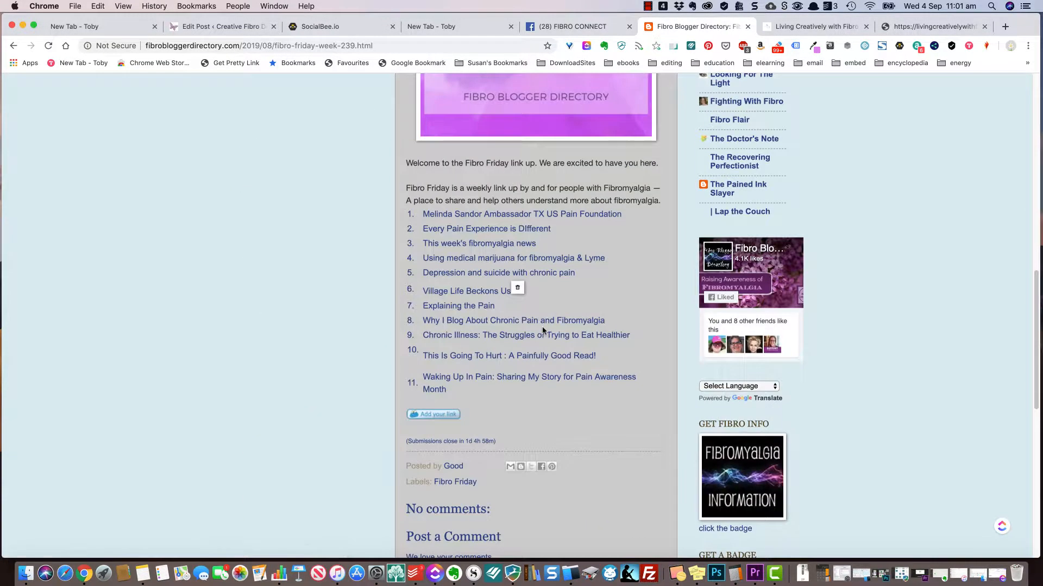
{"action": "scroll", "coordinate": [543, 332], "scroll_direction": "up", "scroll_amount": 7}
{"action": "scroll", "coordinate": [543, 331], "scroll_direction": "up", "scroll_amount": 5}
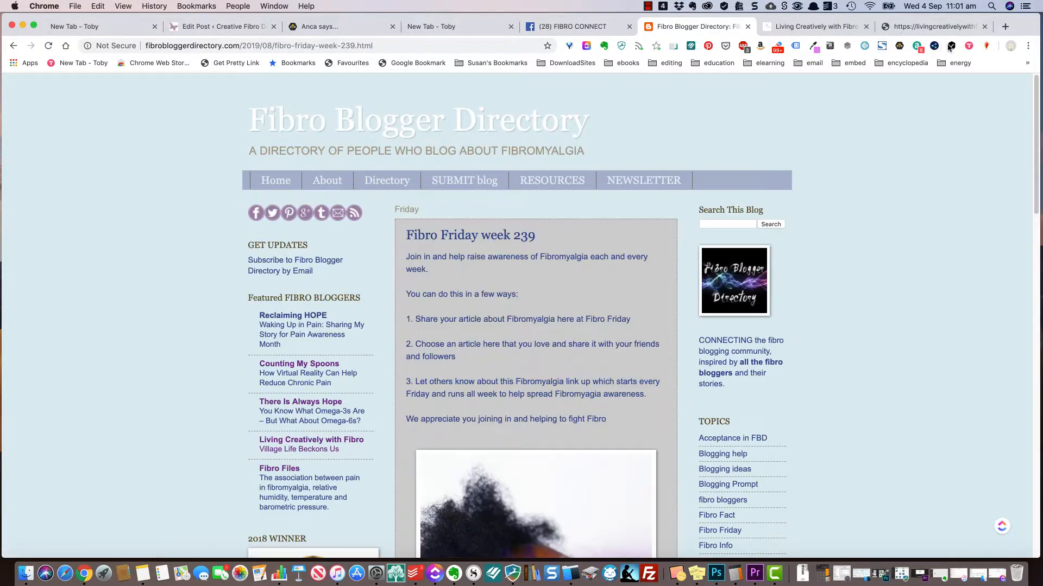
Start a SocialBee post from the Fibro Friday page with the browser extension, view the available categories, and cancel it
{"action": "left_click", "coordinate": [899, 47]}
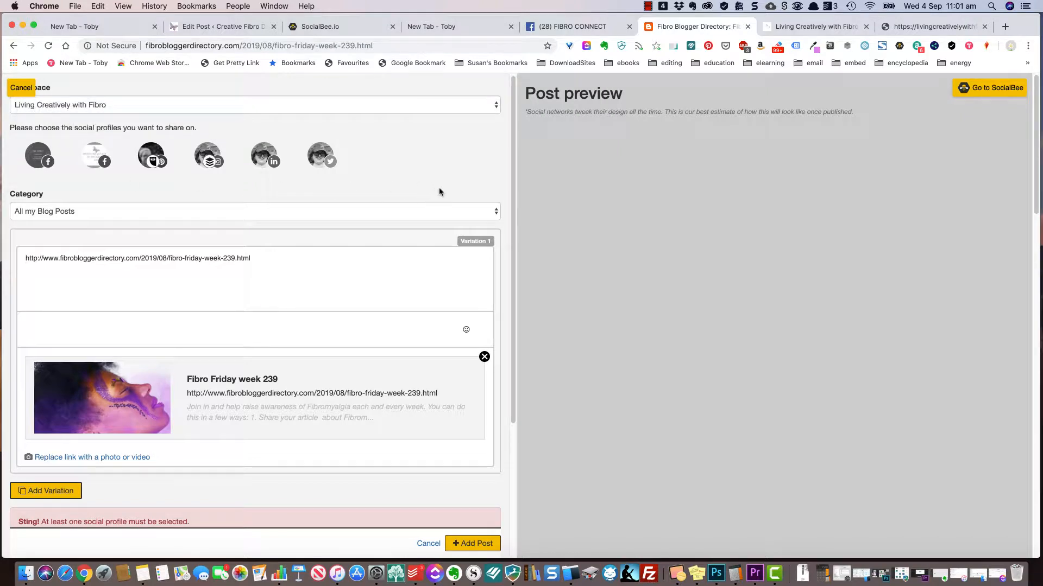
{"action": "left_click", "coordinate": [498, 209]}
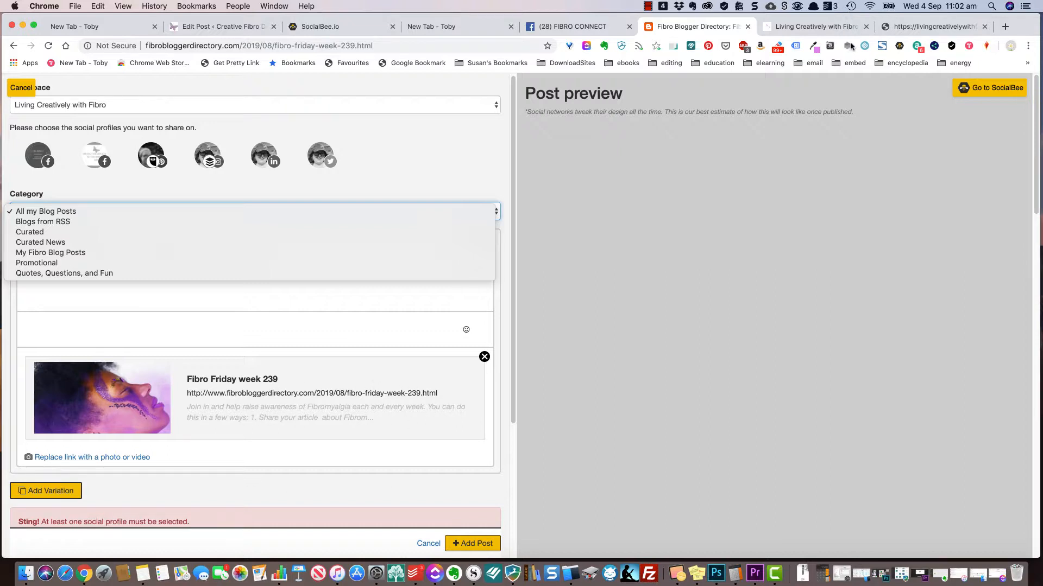
{"action": "left_click", "coordinate": [428, 546]}
{"action": "left_click", "coordinate": [428, 545]}
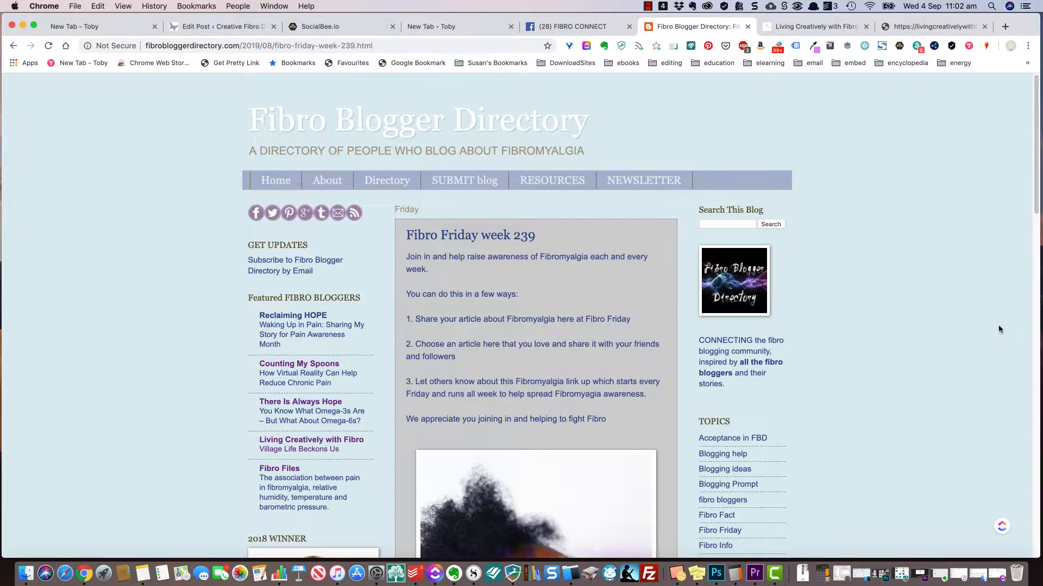
Switch back to SocialBee and look through its Browser Extensions, Pocket, Import CSV and Zapier content sources
{"action": "left_click", "coordinate": [331, 27]}
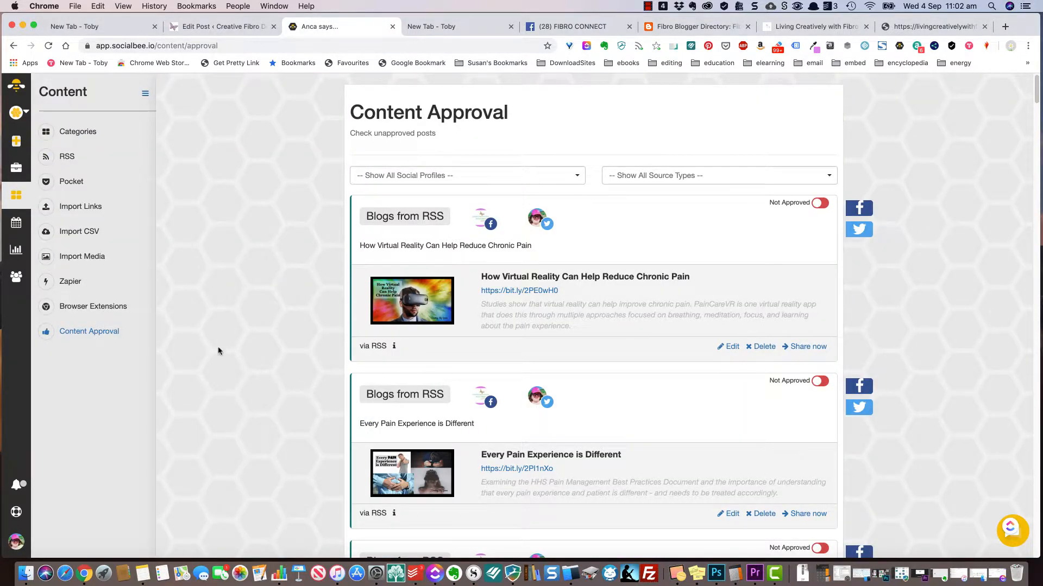
{"action": "left_click", "coordinate": [69, 307]}
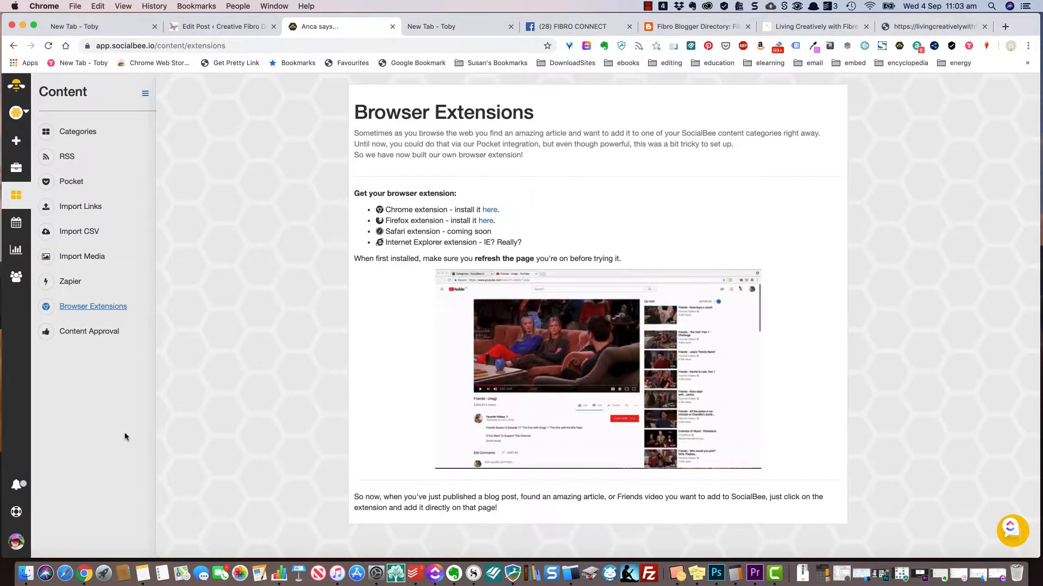
{"action": "left_click", "coordinate": [61, 185]}
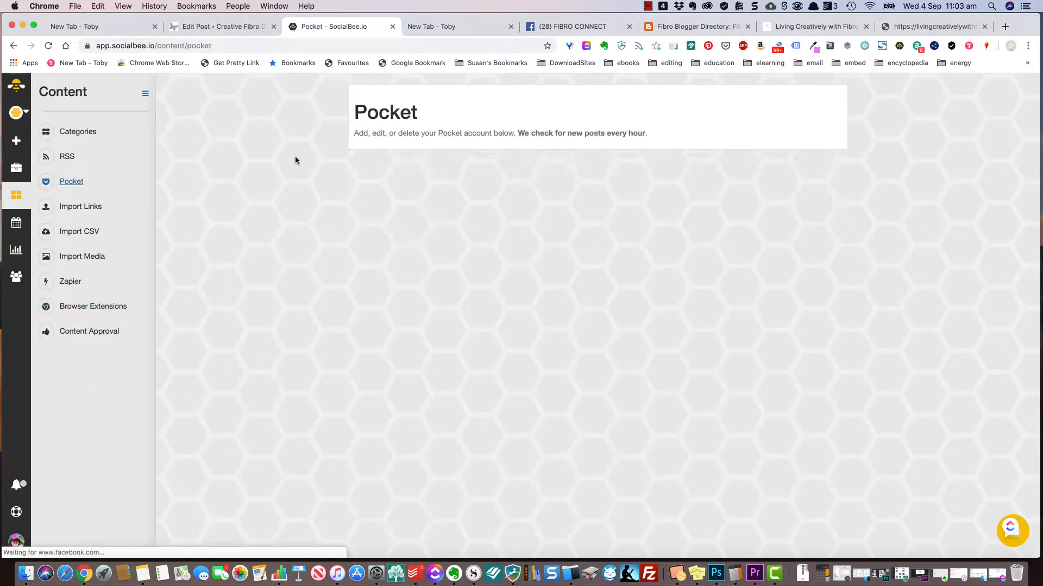
{"action": "left_click", "coordinate": [379, 153]}
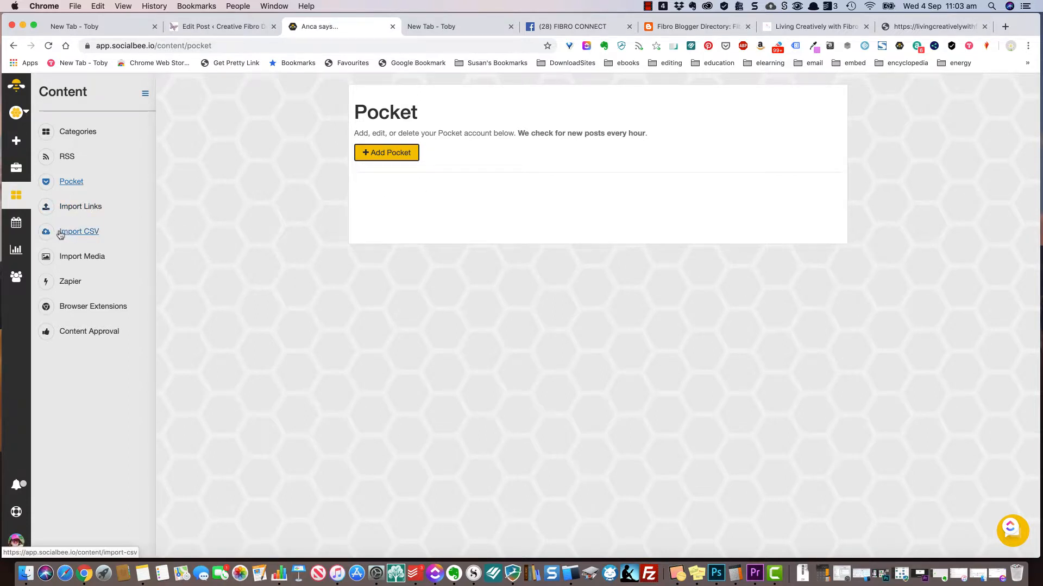
{"action": "left_click", "coordinate": [77, 233]}
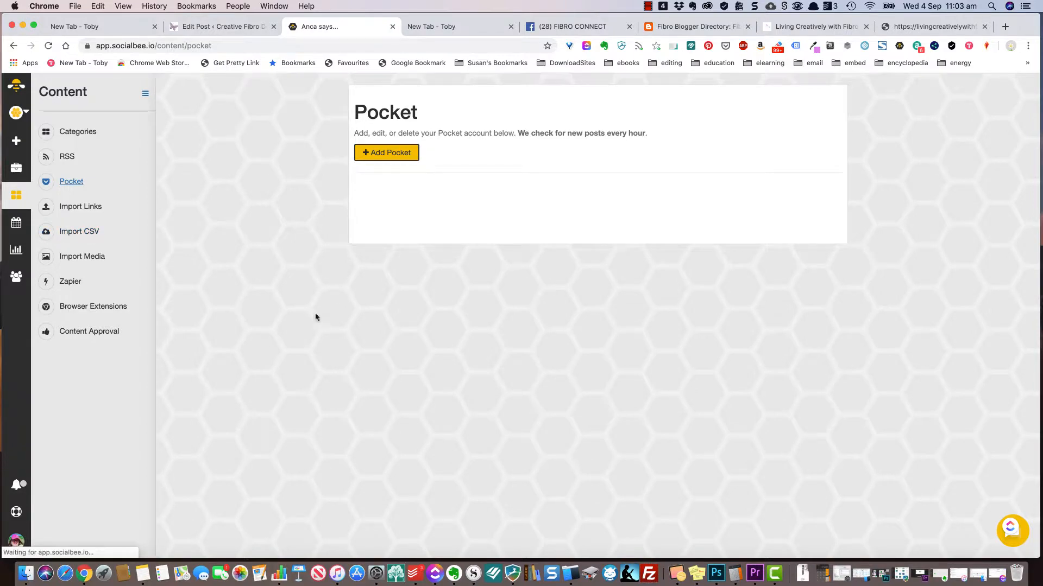
{"action": "left_click", "coordinate": [74, 285]}
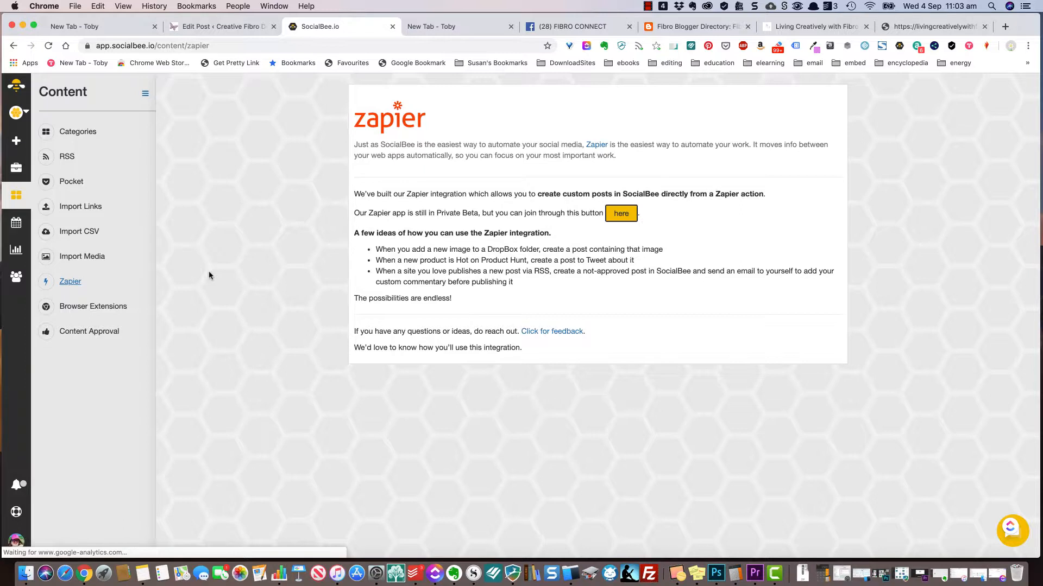
{"action": "left_click", "coordinate": [629, 218]}
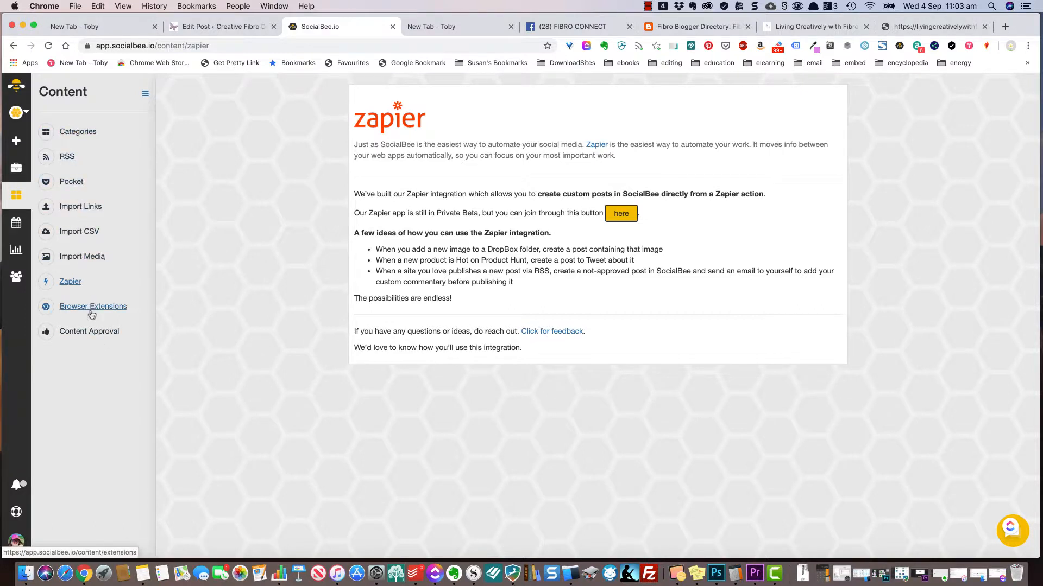
Open the analytics dashboard of the Twitter profile and examine its Twitter growth and Audience status charts
{"action": "left_click", "coordinate": [14, 254]}
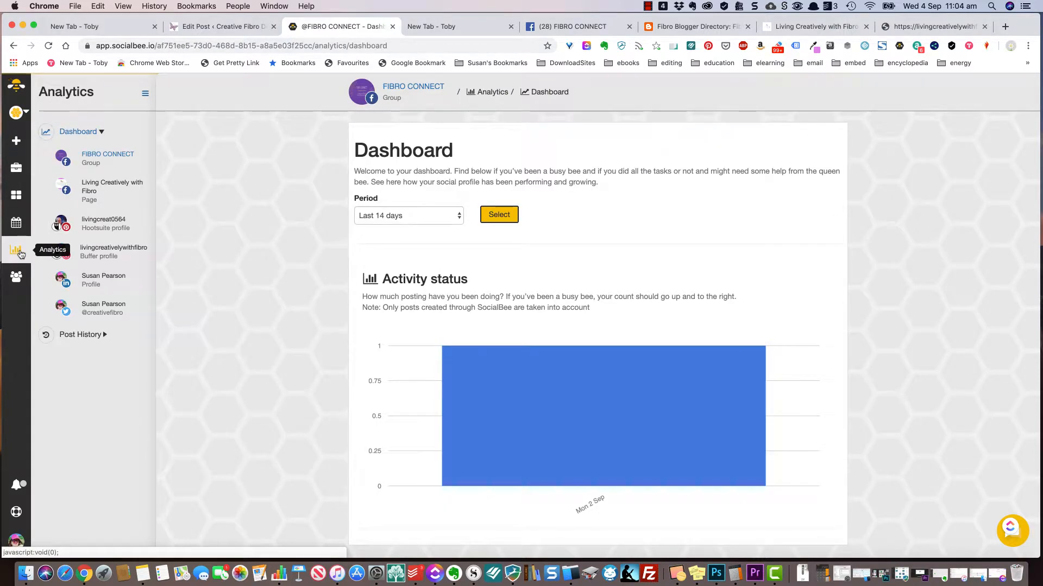
{"action": "left_click", "coordinate": [103, 304]}
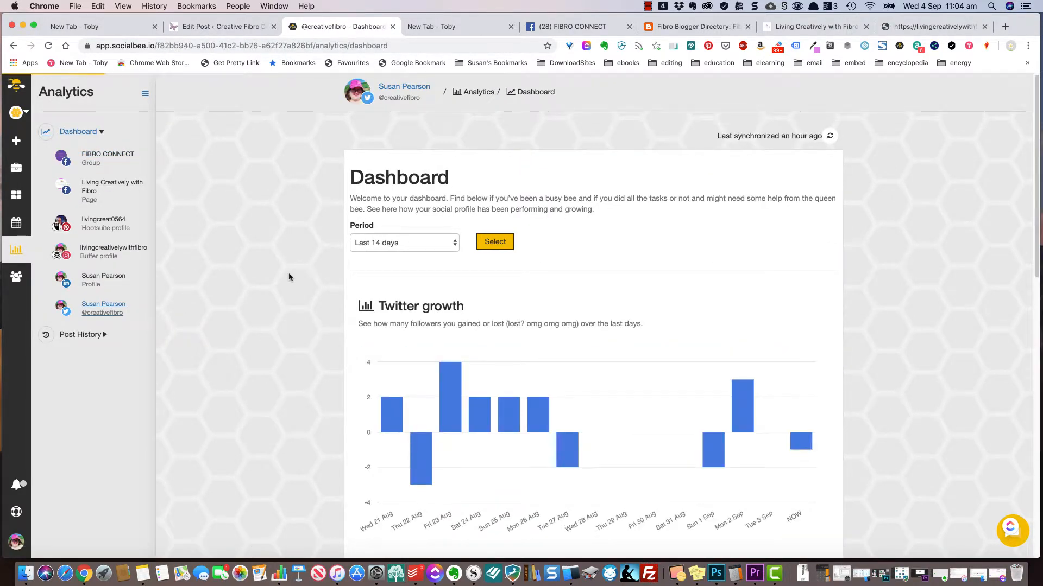
{"action": "scroll", "coordinate": [288, 272], "scroll_direction": "down", "scroll_amount": 3}
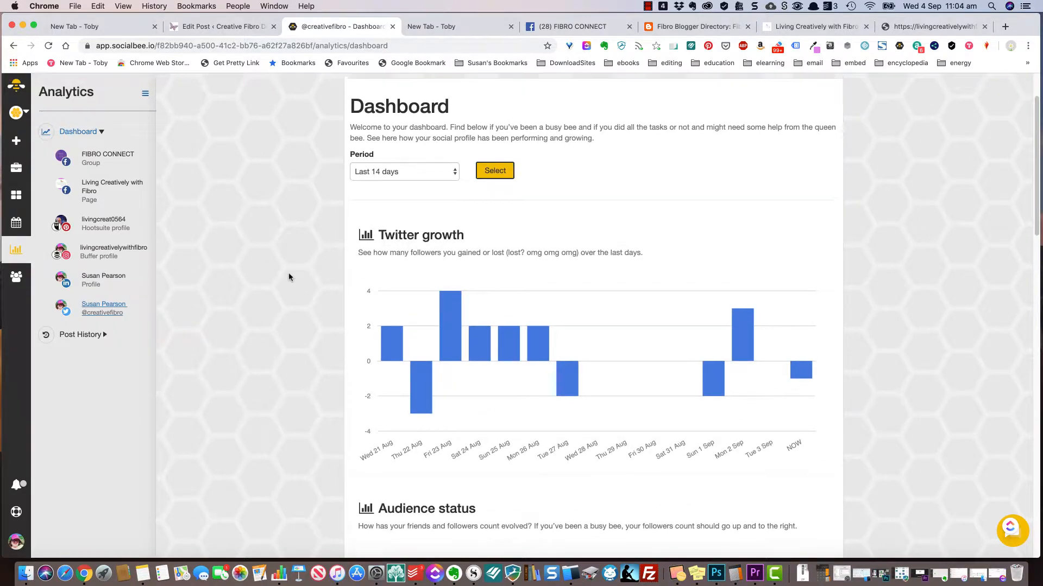
{"action": "scroll", "coordinate": [288, 277], "scroll_direction": "down", "scroll_amount": 9}
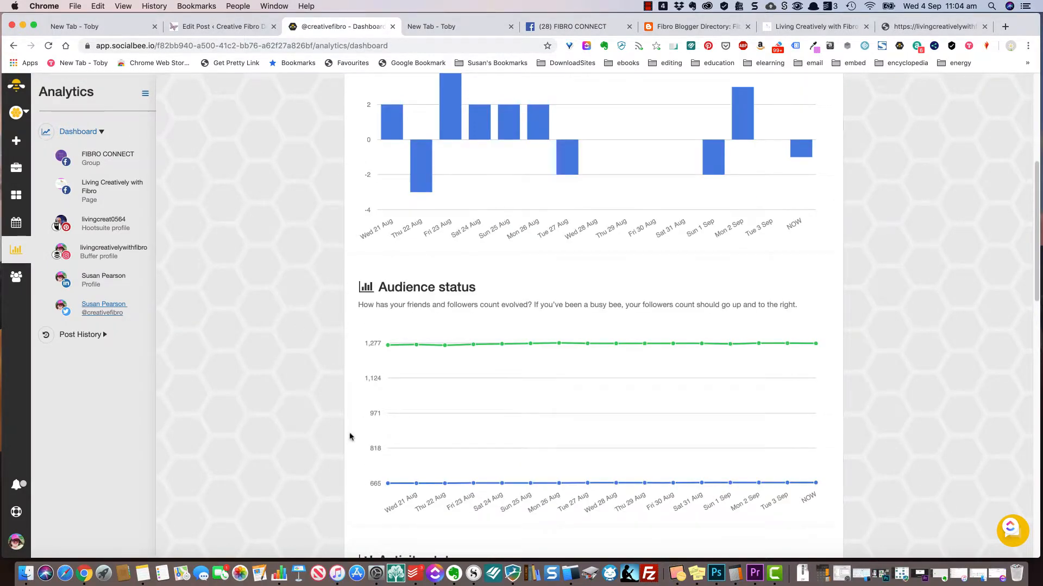
{"action": "mouse_move", "coordinate": [364, 354]}
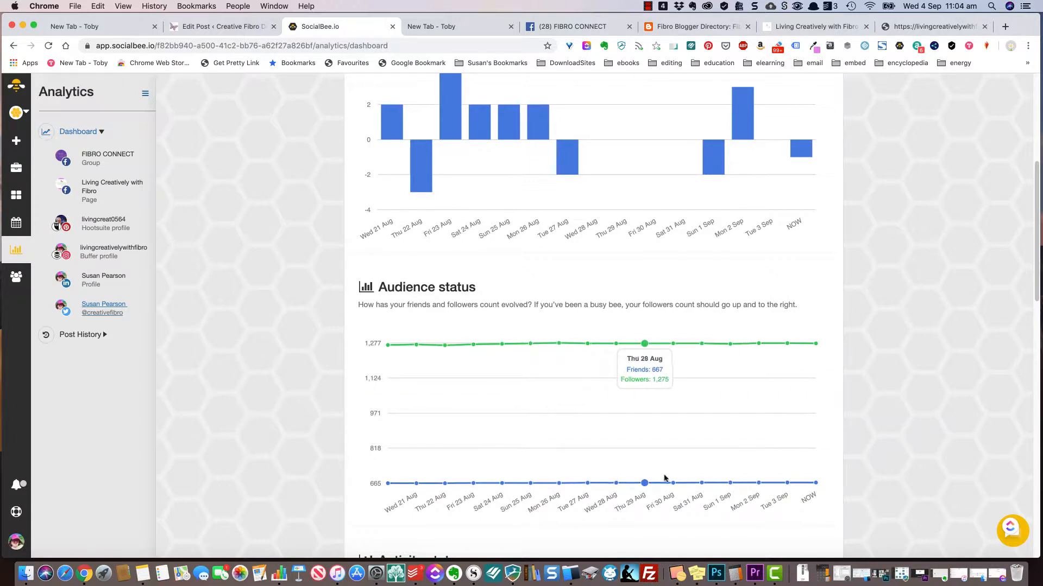
{"action": "scroll", "coordinate": [777, 267], "scroll_direction": "up", "scroll_amount": 4}
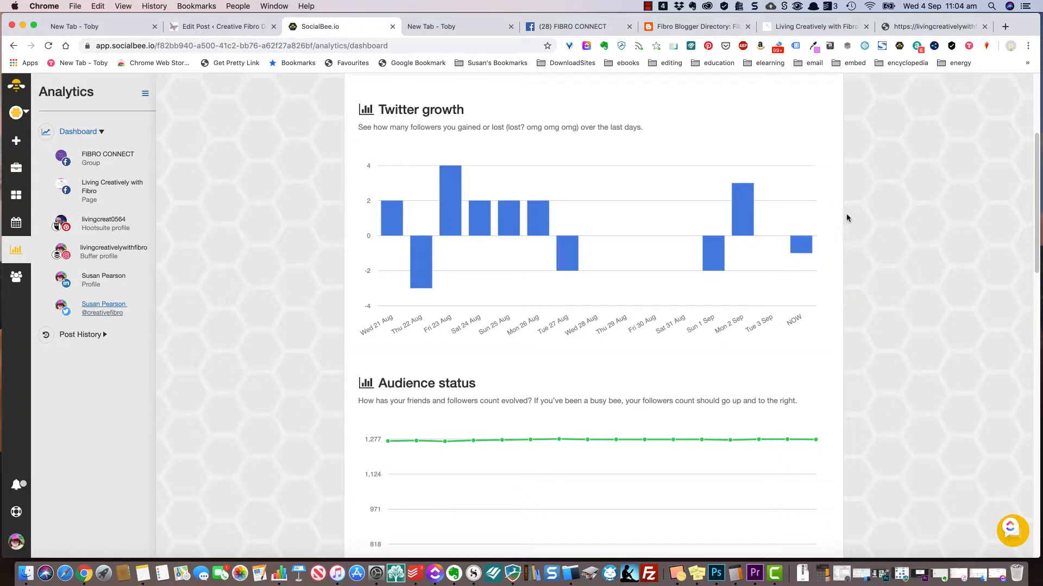
Set the reporting period of the Twitter analytics dashboard to All time and apply it
{"action": "scroll", "coordinate": [845, 217], "scroll_direction": "up", "scroll_amount": 2}
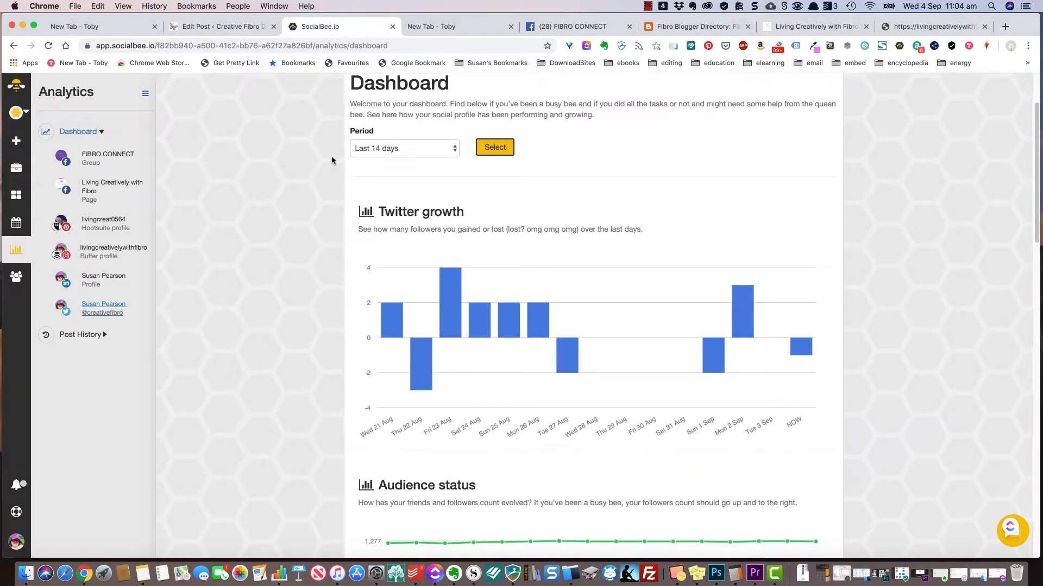
{"action": "left_click", "coordinate": [451, 146]}
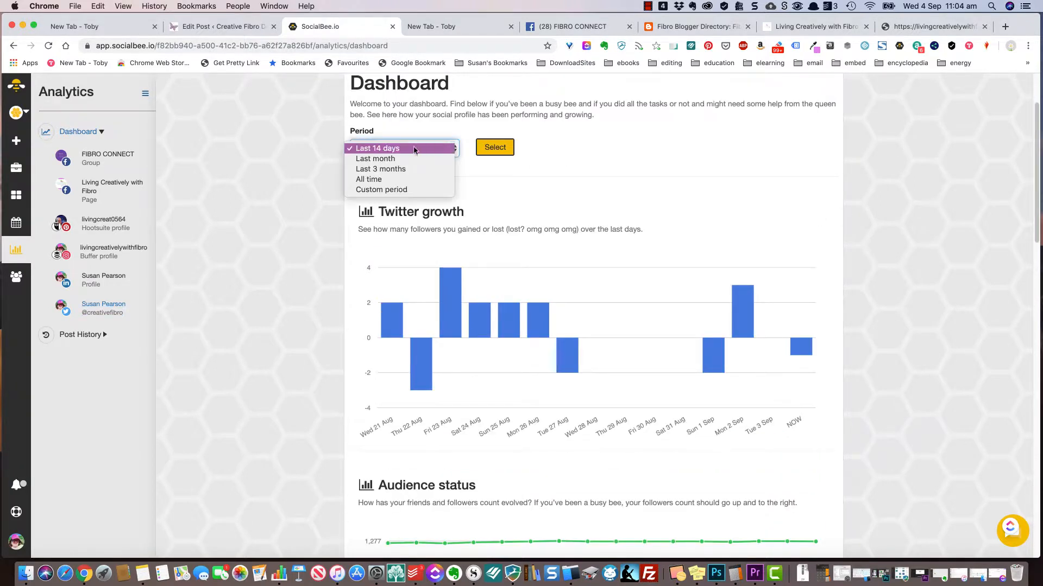
{"action": "left_click", "coordinate": [370, 179]}
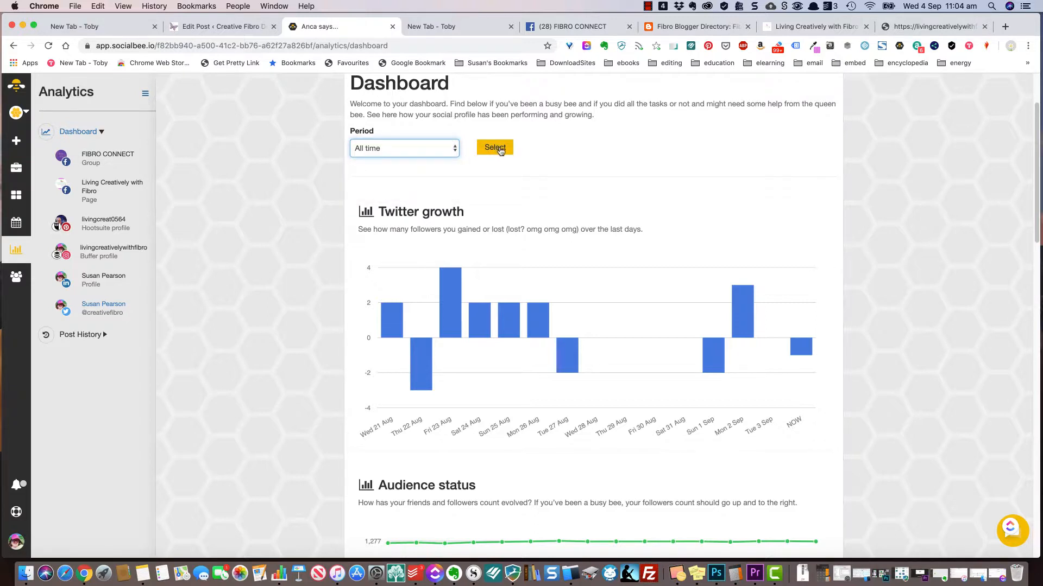
{"action": "left_click", "coordinate": [500, 149]}
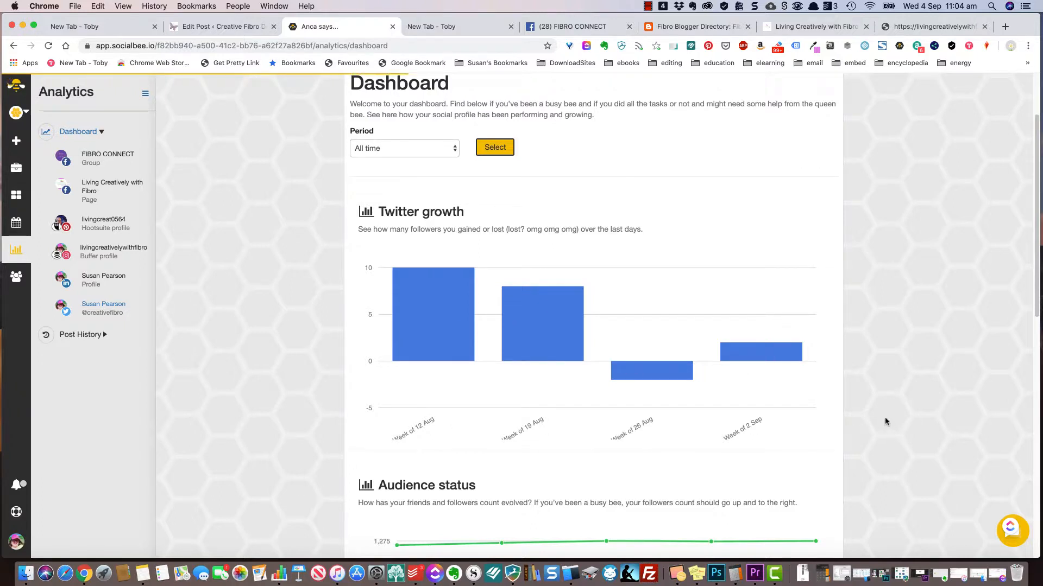
Examine the all-time Twitter growth, Audience status and Activity status charts and the stats of the top performing posts
{"action": "scroll", "coordinate": [885, 419], "scroll_direction": "down", "scroll_amount": 1}
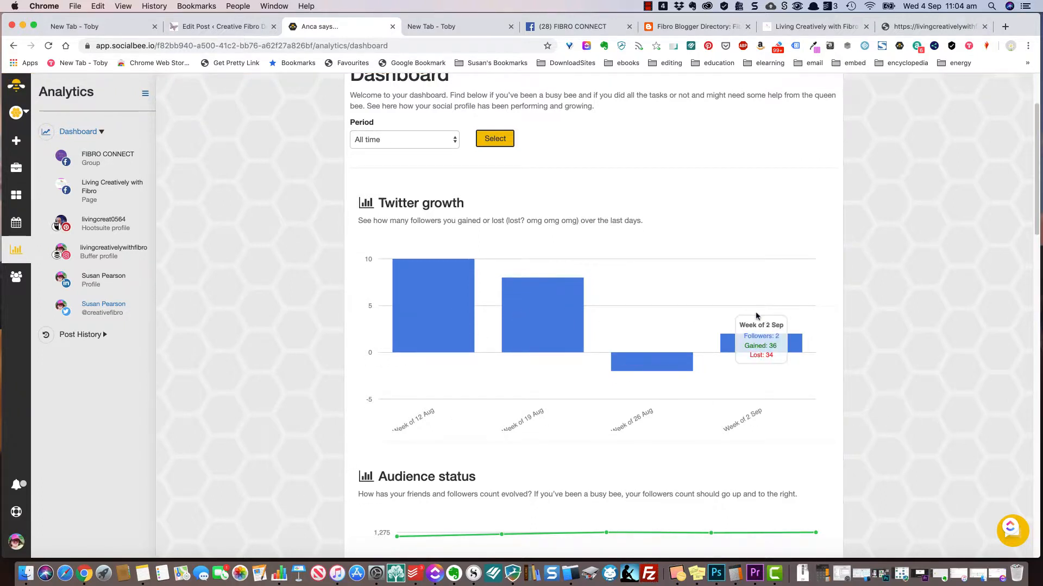
{"action": "scroll", "coordinate": [792, 244], "scroll_direction": "down", "scroll_amount": 3}
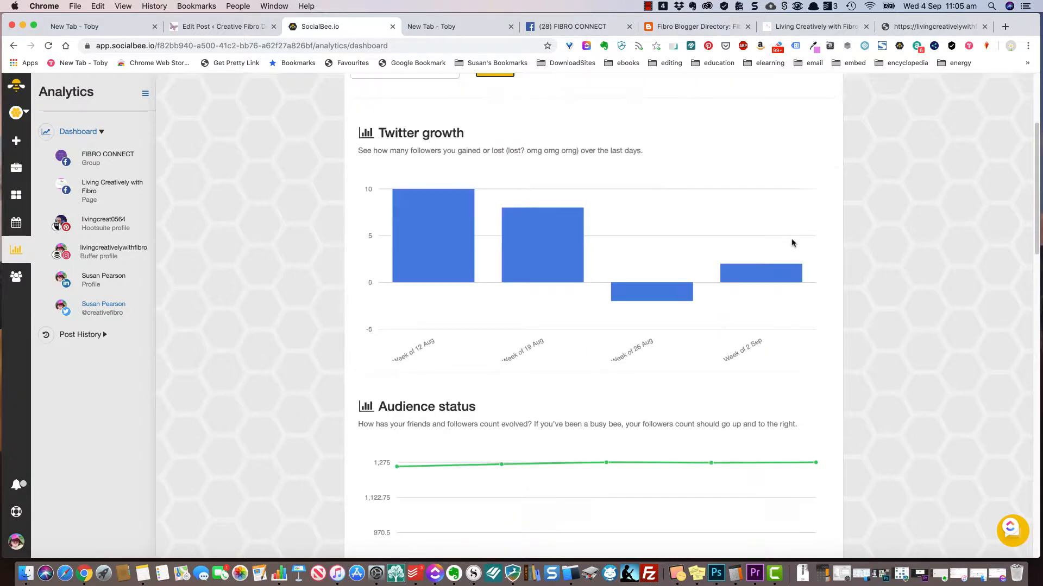
{"action": "scroll", "coordinate": [793, 243], "scroll_direction": "down", "scroll_amount": 15}
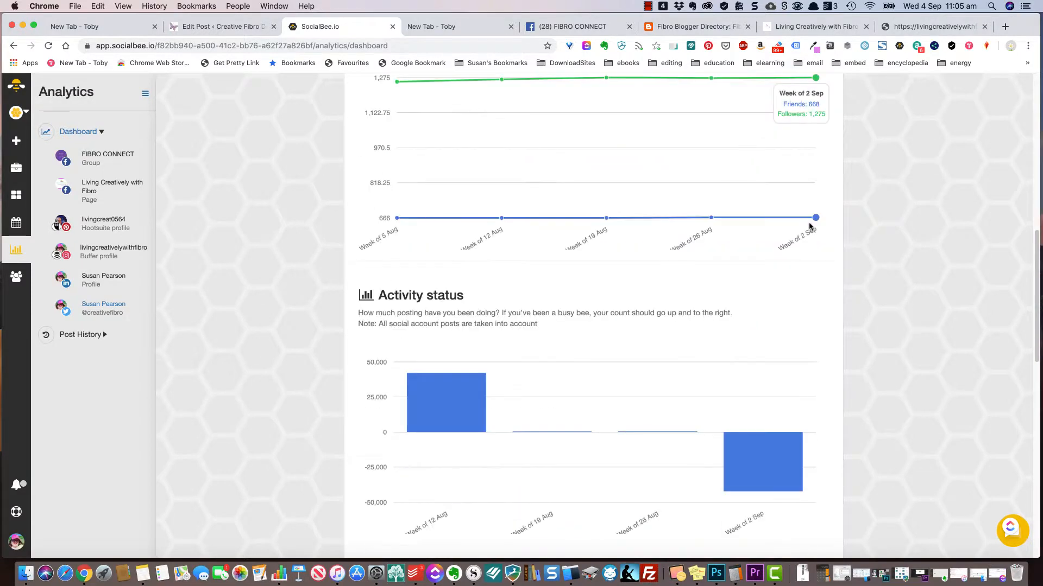
{"action": "scroll", "coordinate": [809, 226], "scroll_direction": "down", "scroll_amount": 15}
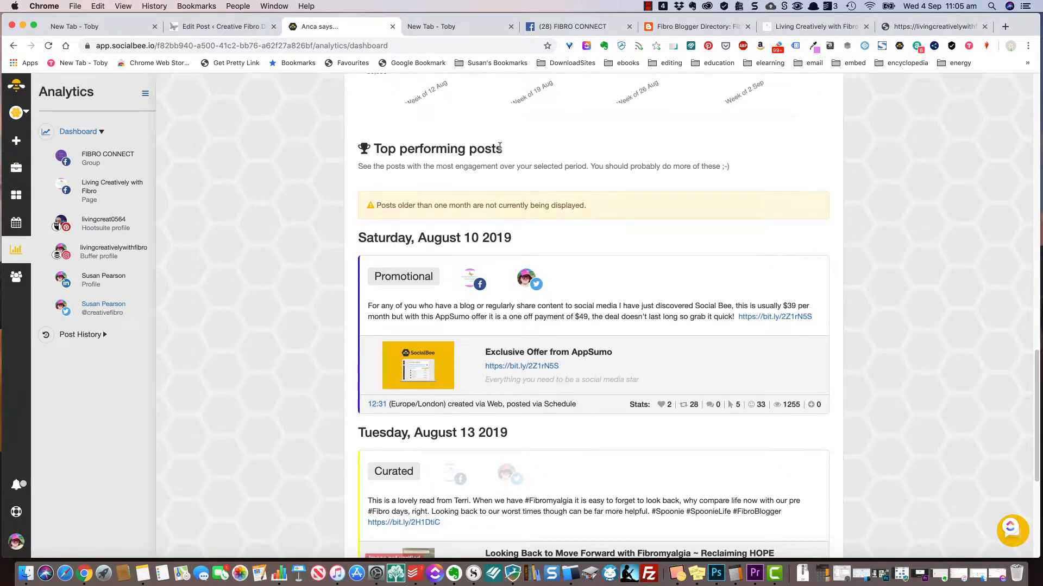
{"action": "scroll", "coordinate": [498, 152], "scroll_direction": "down", "scroll_amount": 5}
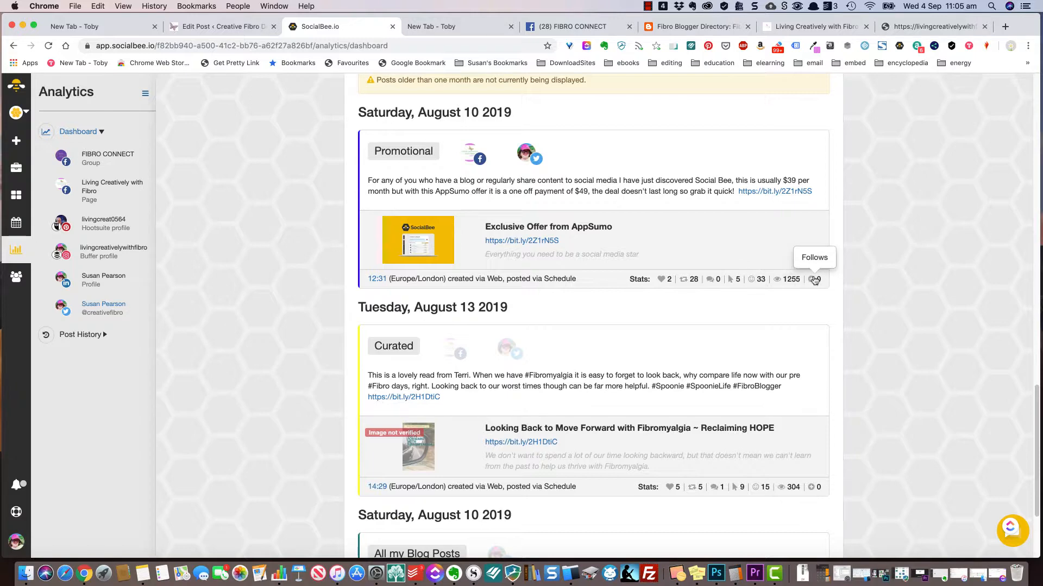
{"action": "scroll", "coordinate": [814, 280], "scroll_direction": "down", "scroll_amount": 4}
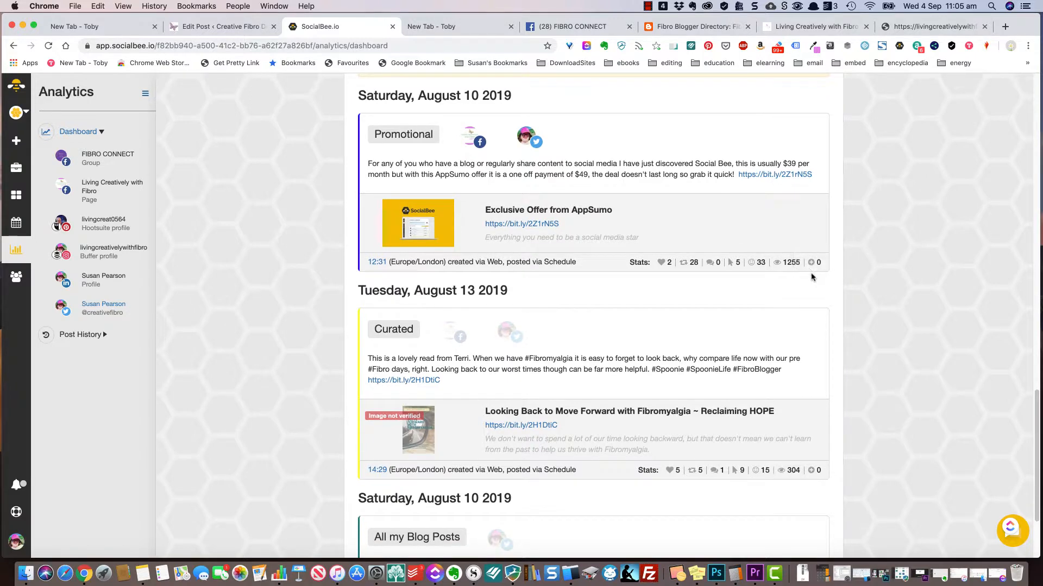
{"action": "scroll", "coordinate": [878, 245], "scroll_direction": "down", "scroll_amount": 2}
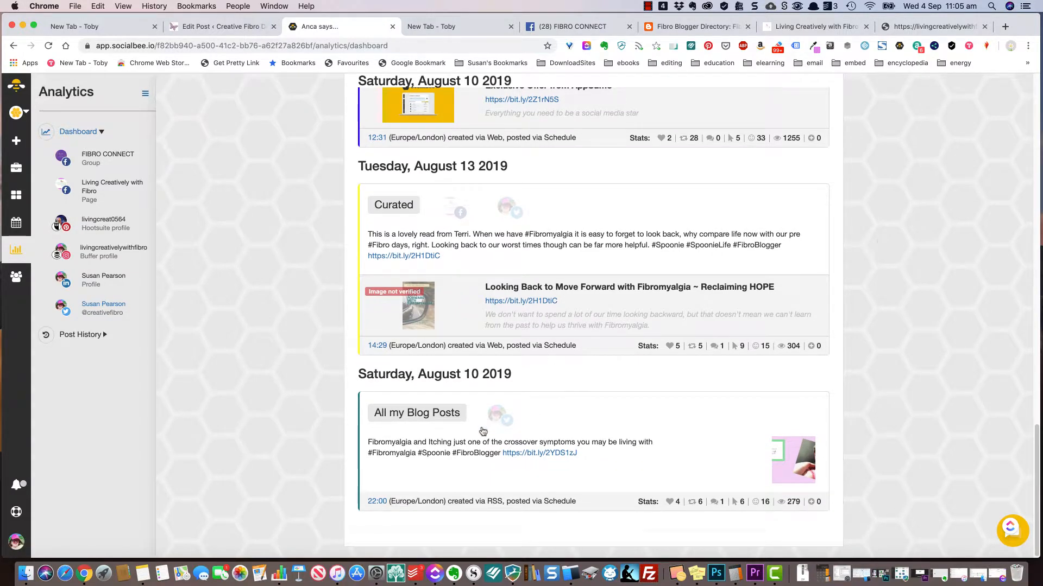
{"action": "scroll", "coordinate": [372, 463], "scroll_direction": "up", "scroll_amount": 8}
{"action": "scroll", "coordinate": [373, 463], "scroll_direction": "up", "scroll_amount": 15}
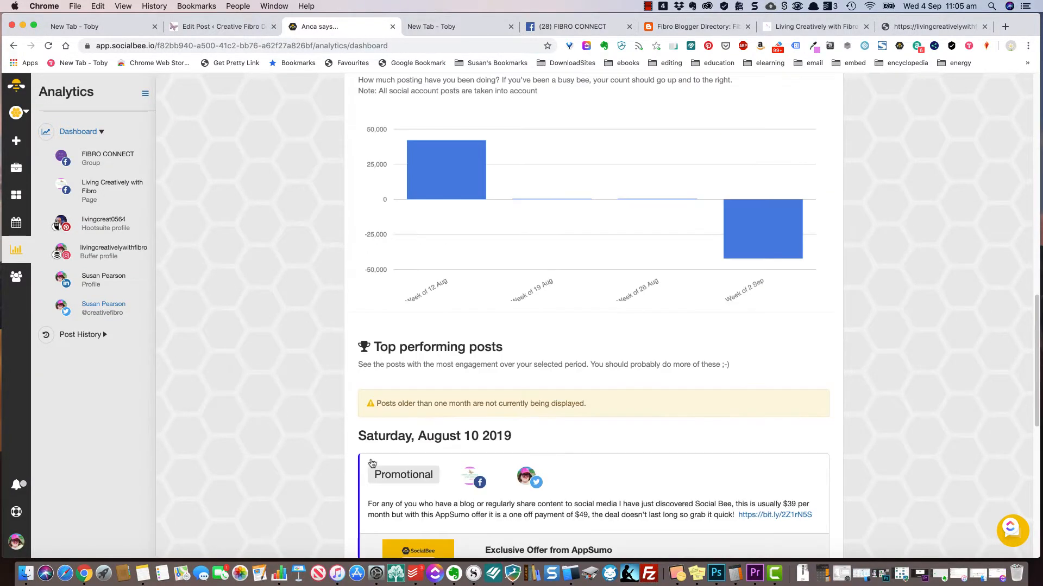
{"action": "scroll", "coordinate": [342, 438], "scroll_direction": "up", "scroll_amount": 7}
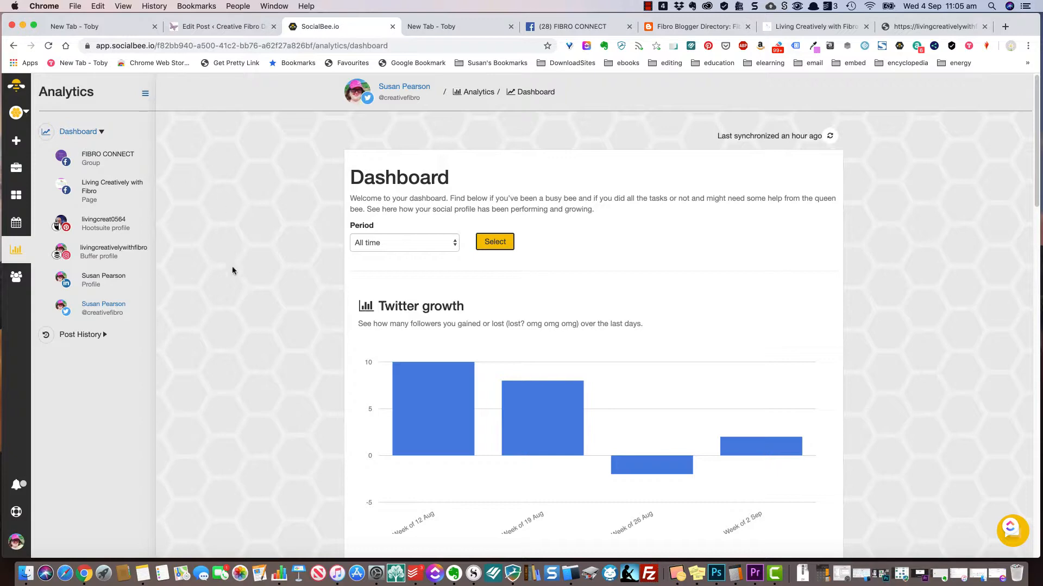
{"action": "scroll", "coordinate": [239, 310], "scroll_direction": "down", "scroll_amount": 3}
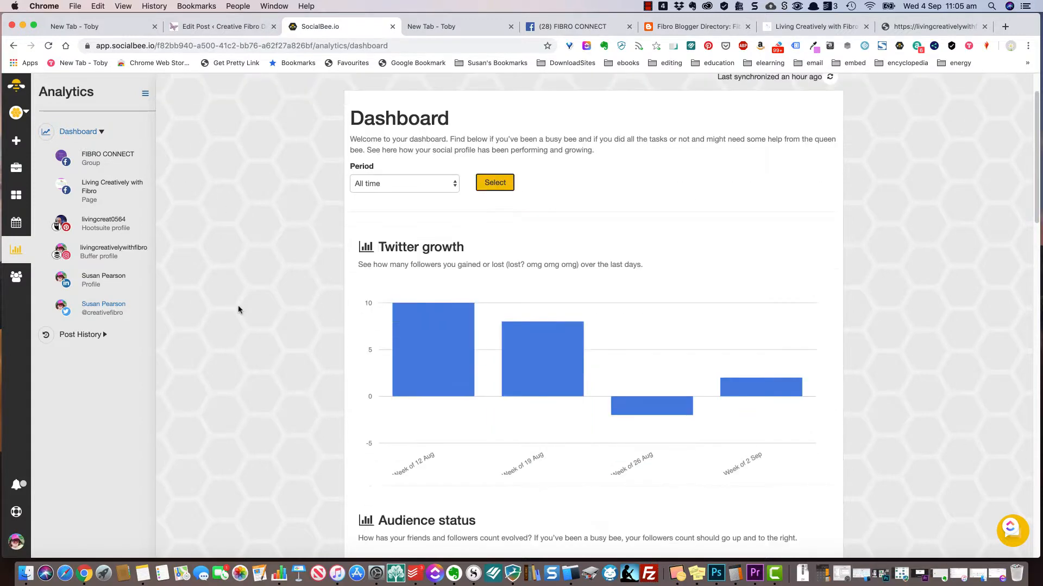
{"action": "scroll", "coordinate": [238, 310], "scroll_direction": "up", "scroll_amount": 3}
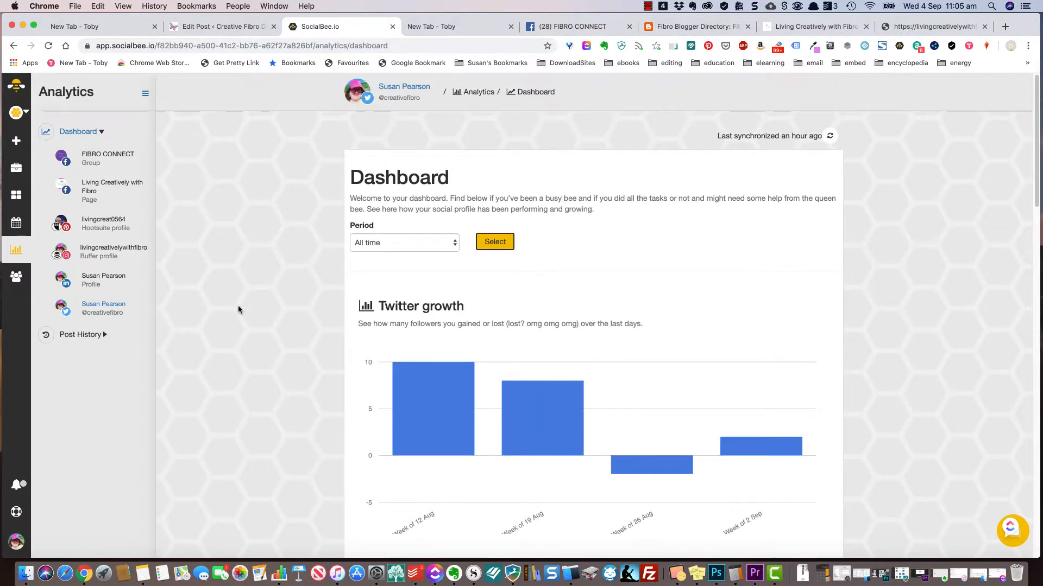
Open the Audience tools and view the User Search and Competitor Audience pages for the Twitter profile
{"action": "left_click", "coordinate": [15, 275]}
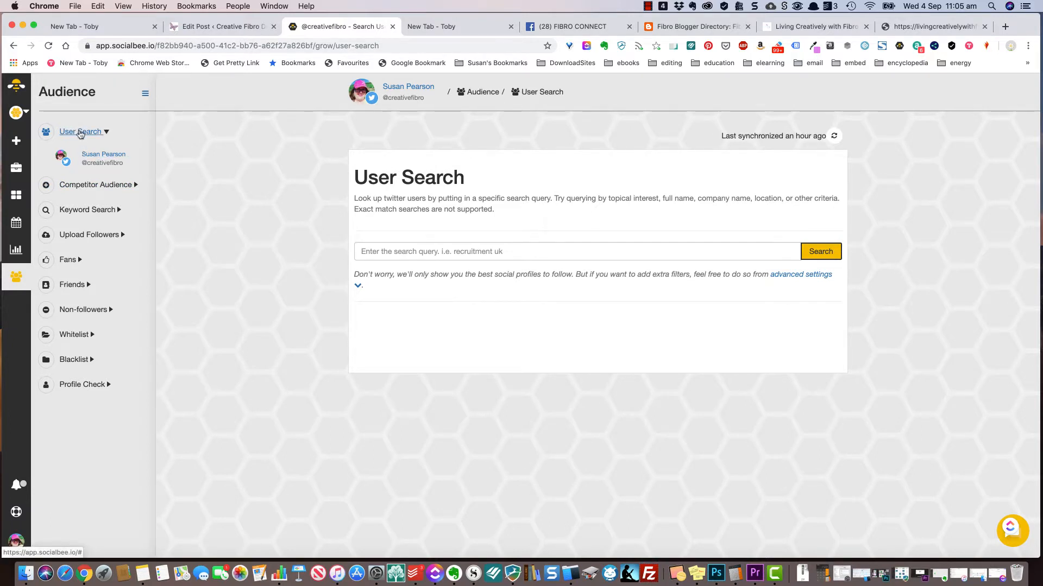
{"action": "left_click", "coordinate": [83, 184]}
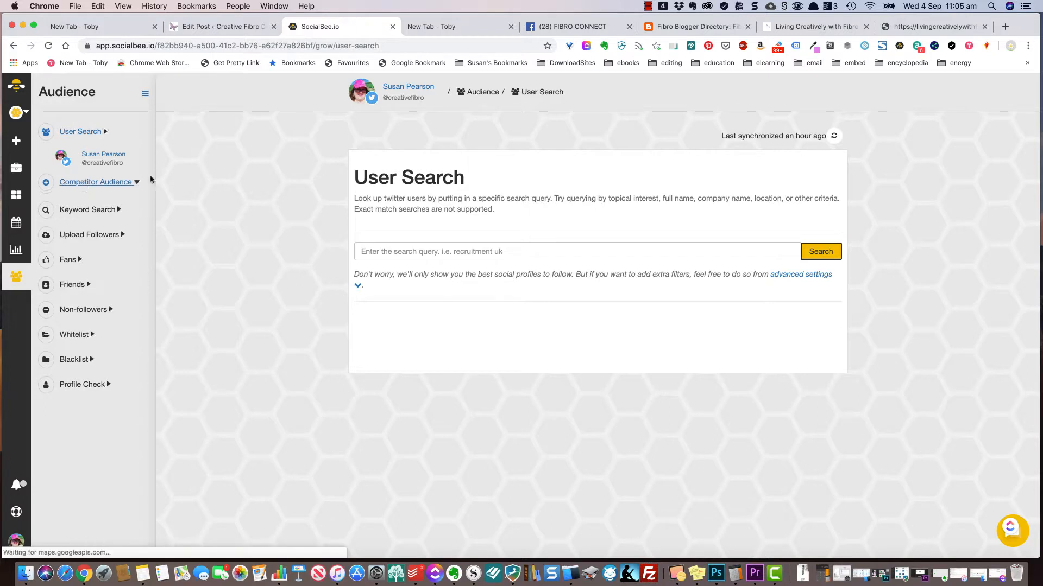
{"action": "left_click", "coordinate": [103, 182]}
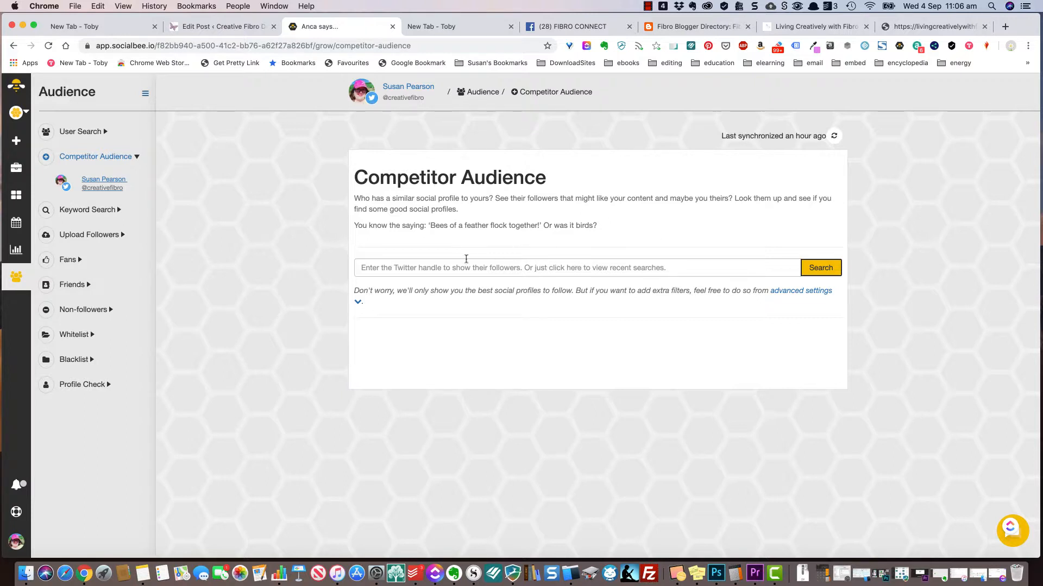
Run a Keyword Search for #Fibromyalgia with the Twitter profile and look through the matching accounts
{"action": "left_click", "coordinate": [90, 210]}
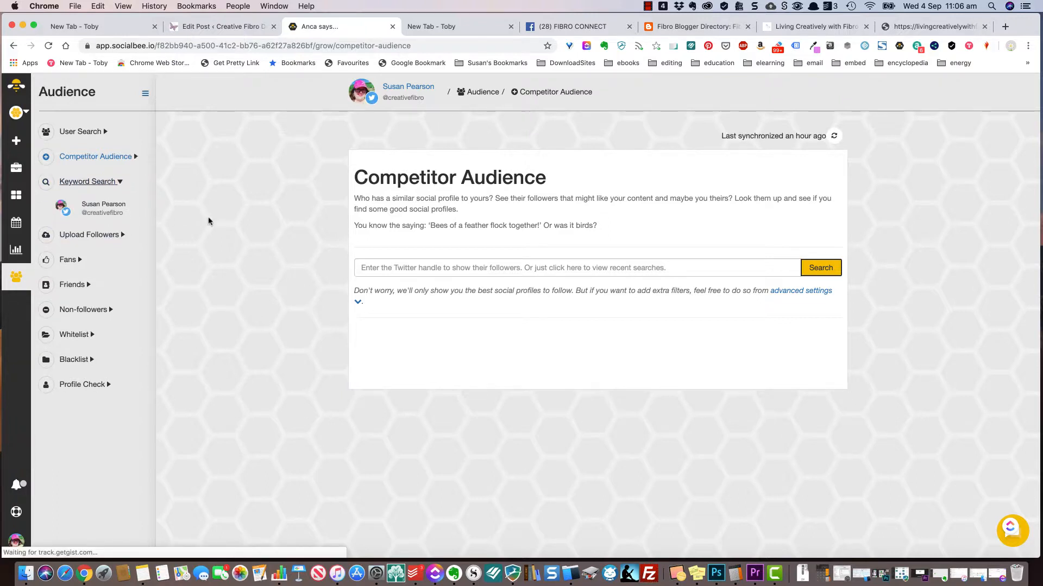
{"action": "left_click", "coordinate": [120, 207]}
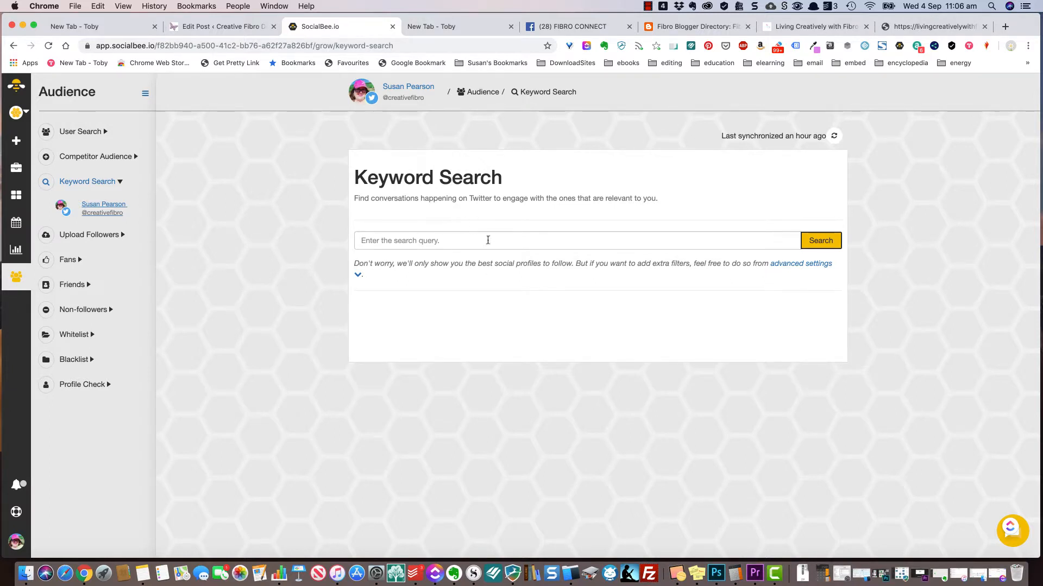
{"action": "left_click", "coordinate": [388, 248]}
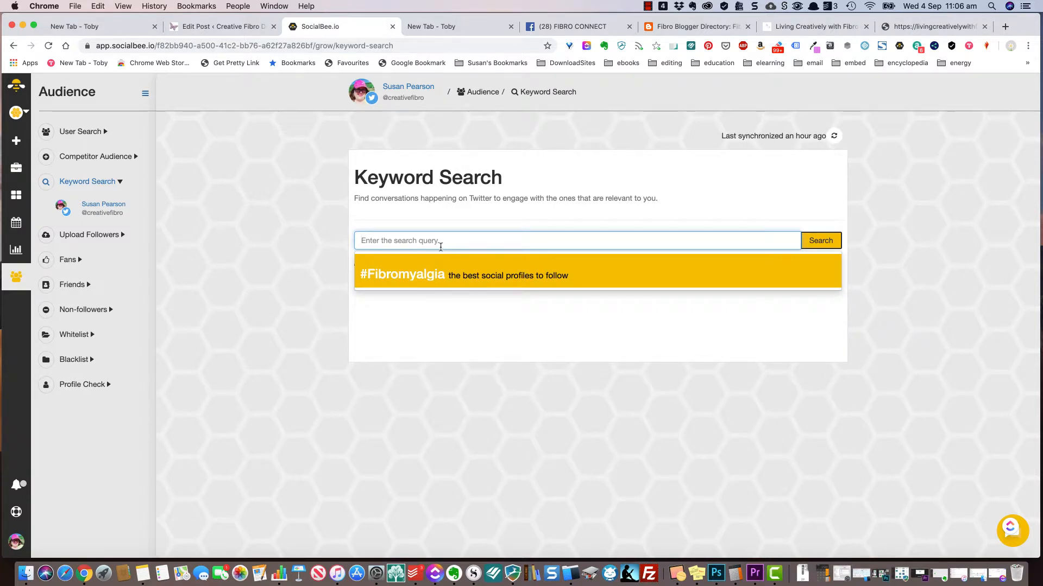
{"action": "left_click", "coordinate": [422, 274]}
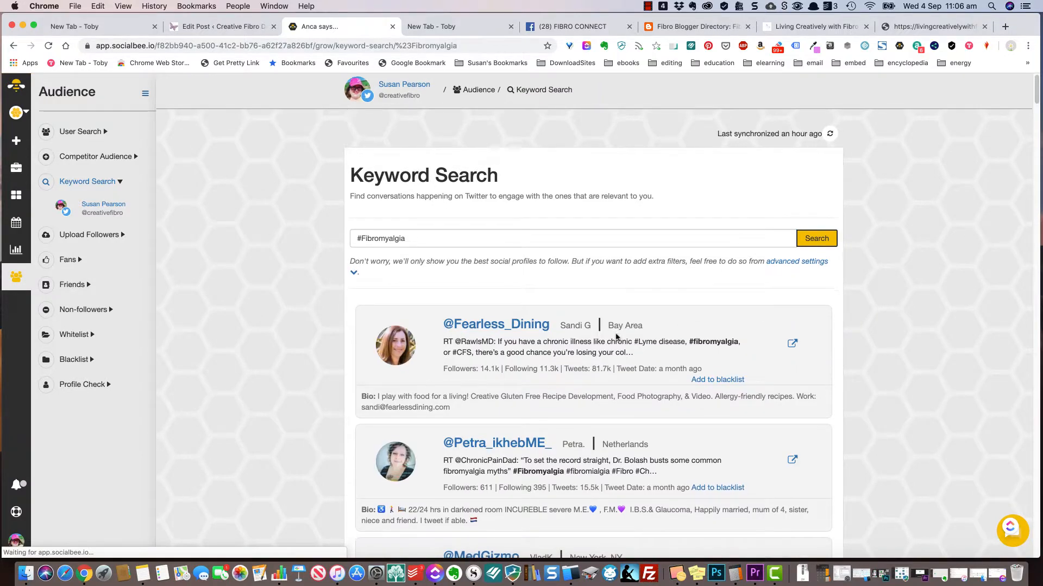
{"action": "scroll", "coordinate": [616, 337], "scroll_direction": "down", "scroll_amount": 2}
{"action": "scroll", "coordinate": [616, 335], "scroll_direction": "down", "scroll_amount": 10}
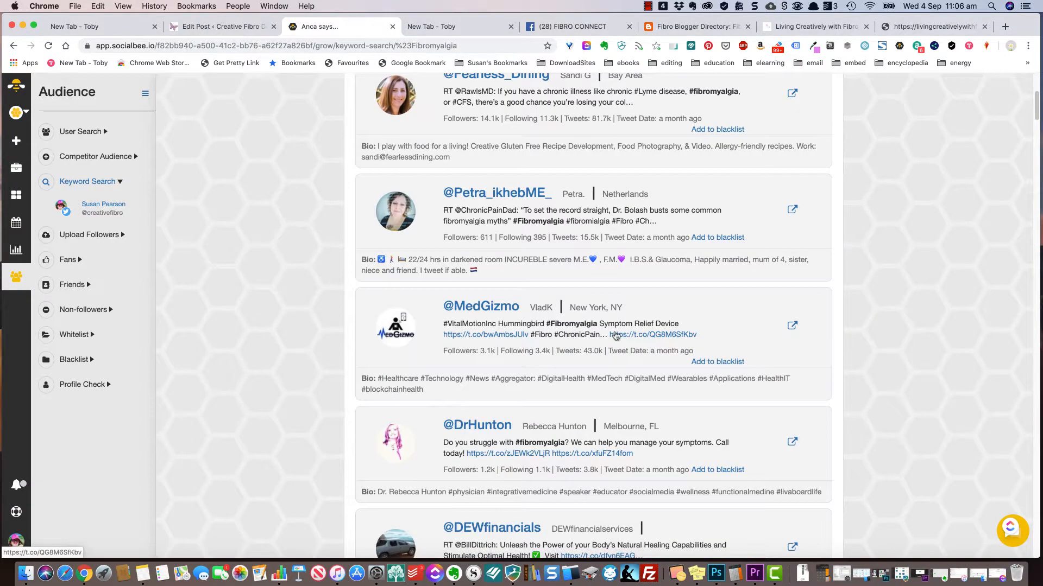
{"action": "scroll", "coordinate": [616, 331], "scroll_direction": "up", "scroll_amount": 10}
{"action": "scroll", "coordinate": [615, 332], "scroll_direction": "up", "scroll_amount": 2}
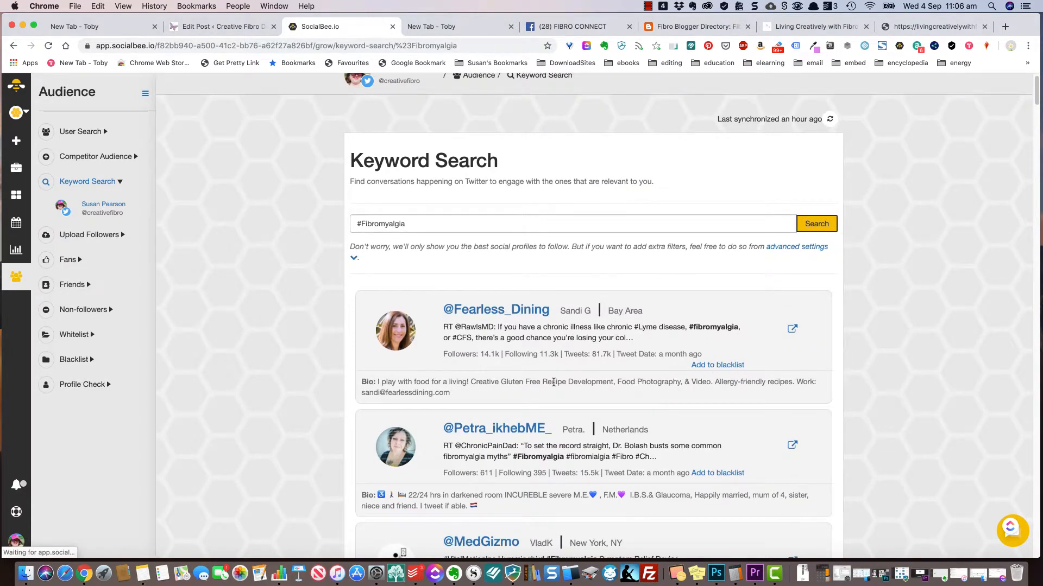
{"action": "scroll", "coordinate": [553, 382], "scroll_direction": "down", "scroll_amount": 12}
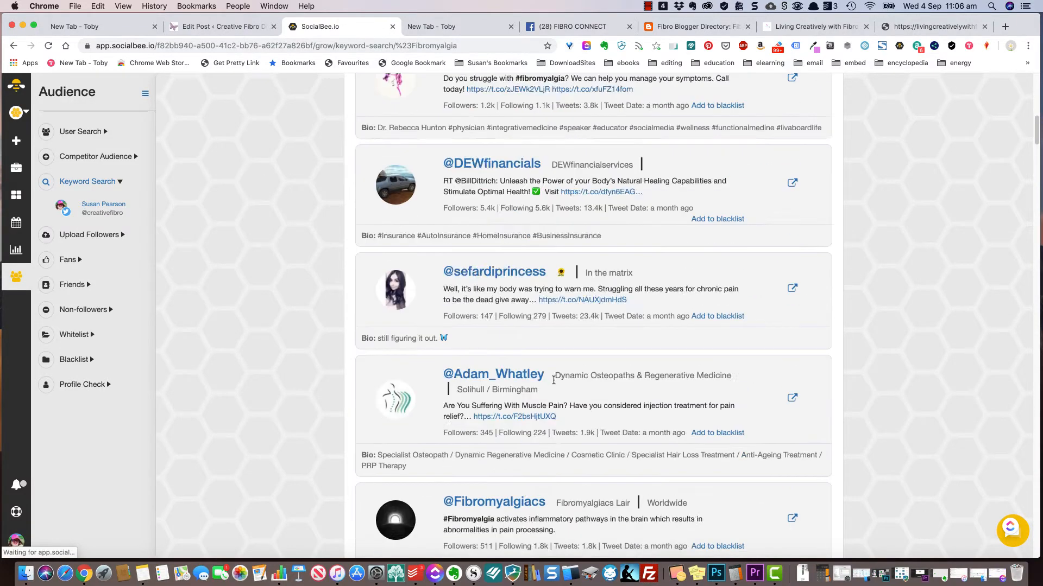
{"action": "scroll", "coordinate": [553, 380], "scroll_direction": "up", "scroll_amount": 12}
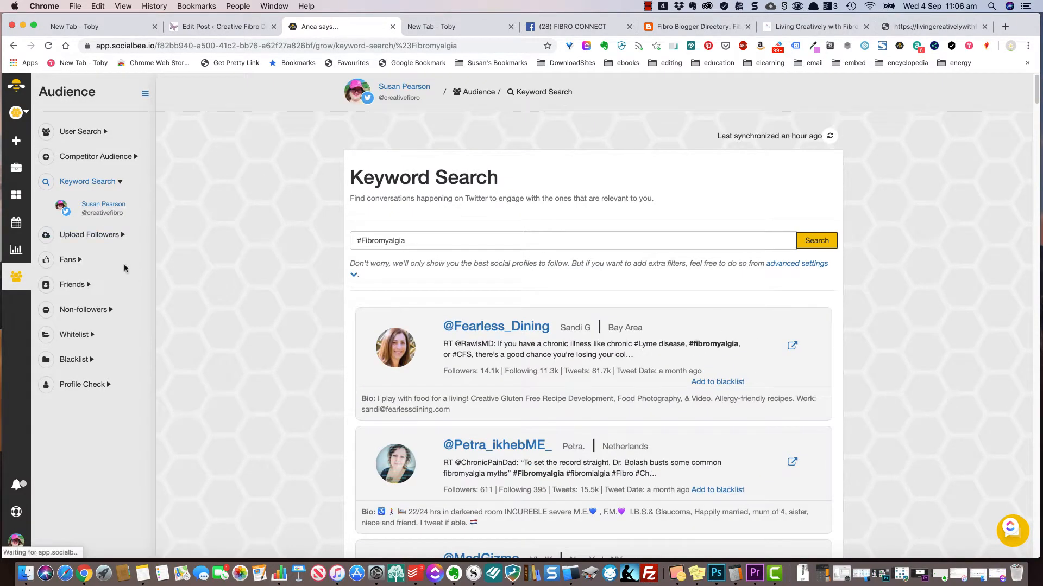
Open the Fans list of the Twitter profile and look through the followers it contains
{"action": "left_click", "coordinate": [69, 260]}
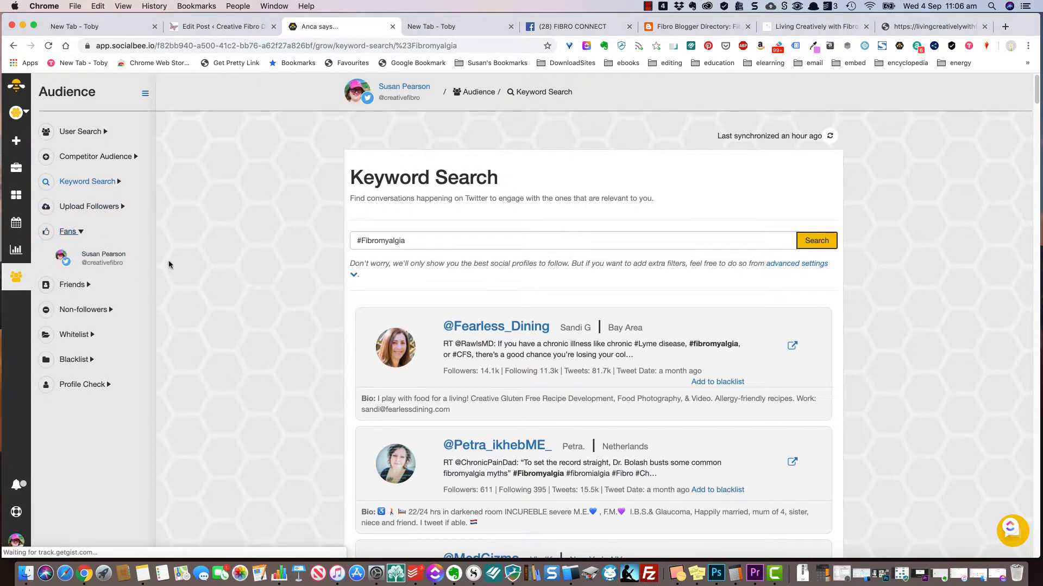
{"action": "left_click", "coordinate": [88, 260]}
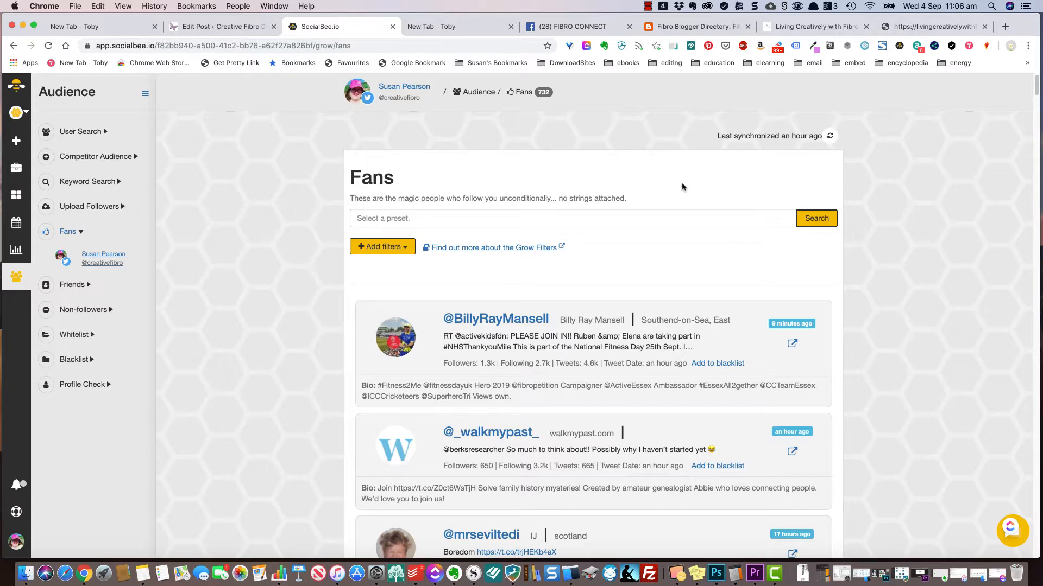
{"action": "scroll", "coordinate": [694, 379], "scroll_direction": "down", "scroll_amount": 5}
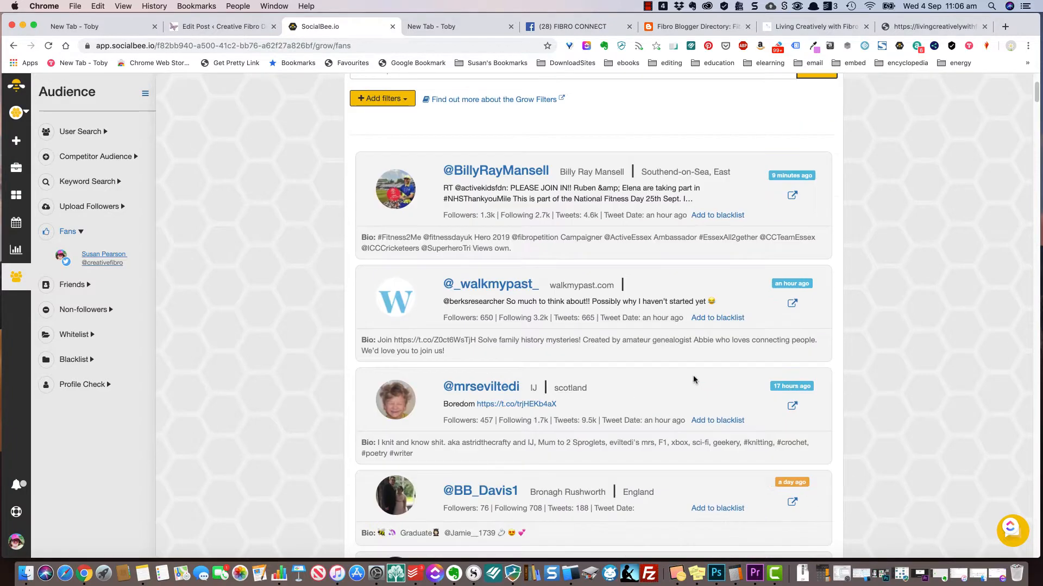
{"action": "scroll", "coordinate": [696, 377], "scroll_direction": "down", "scroll_amount": 2}
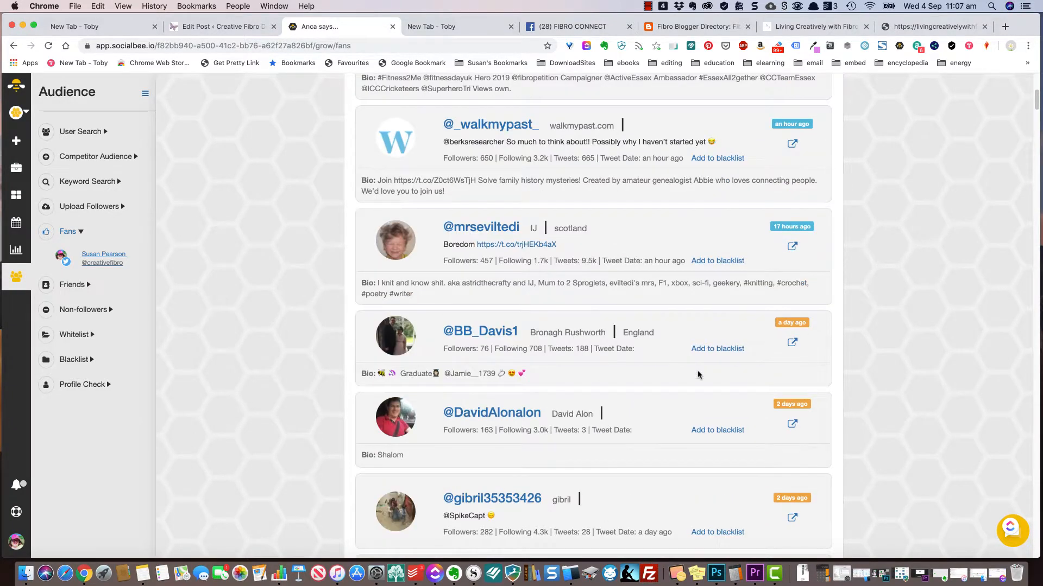
{"action": "scroll", "coordinate": [698, 375], "scroll_direction": "down", "scroll_amount": 10}
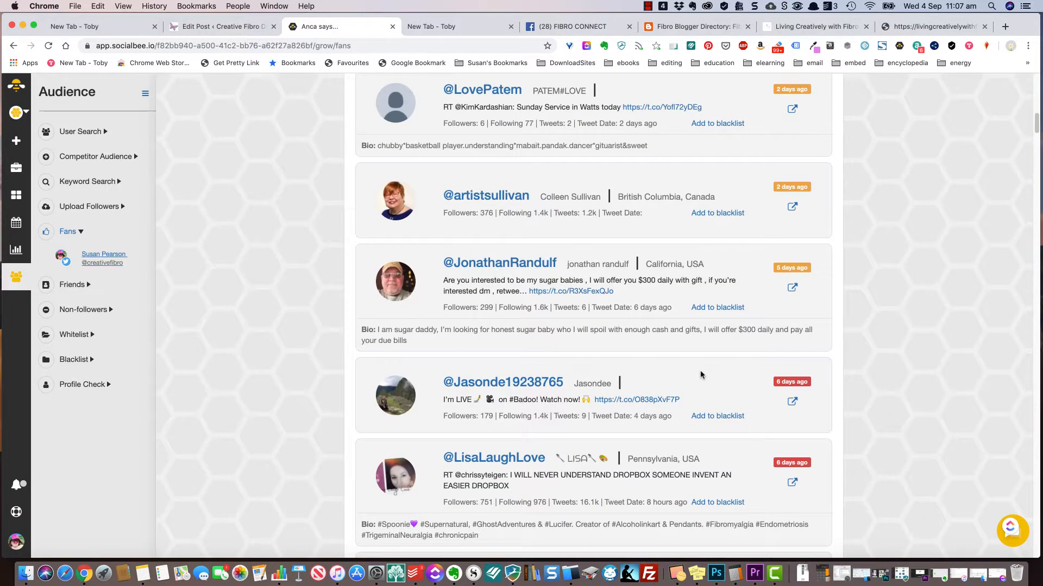
{"action": "scroll", "coordinate": [700, 374], "scroll_direction": "down", "scroll_amount": 15}
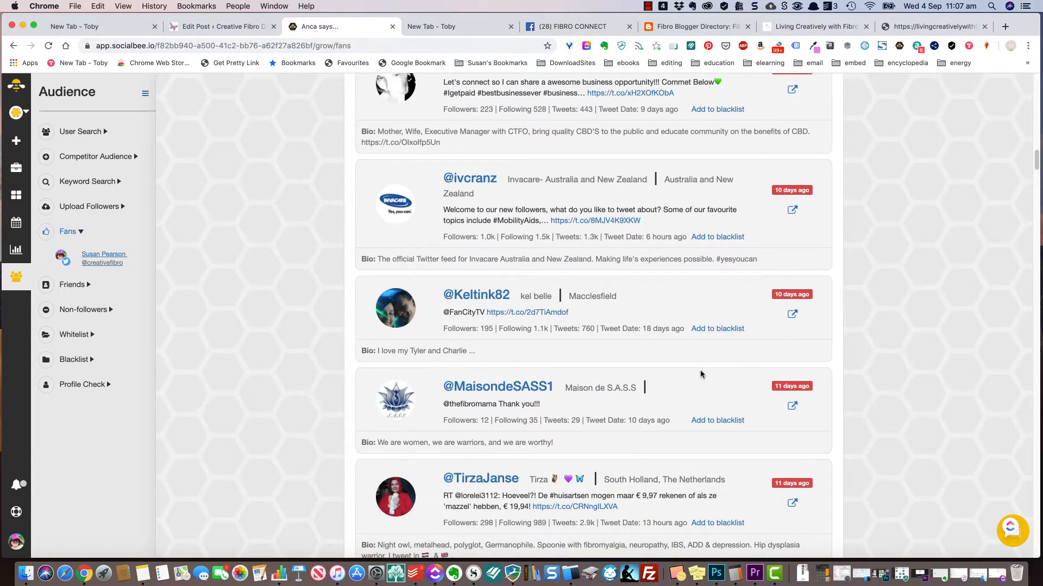
{"action": "scroll", "coordinate": [700, 374], "scroll_direction": "down", "scroll_amount": 9}
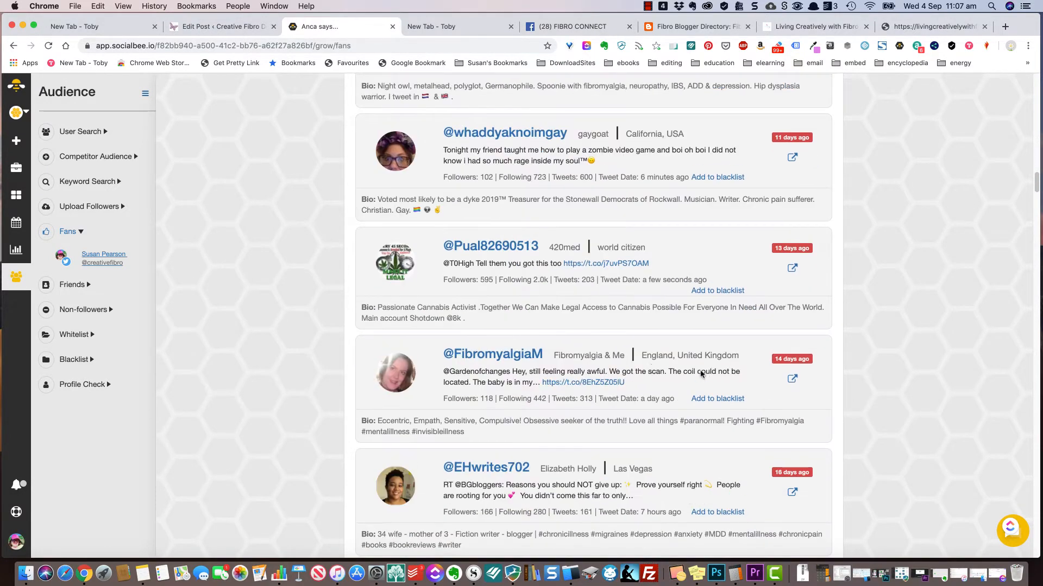
Open the Friends list of the Twitter profile and look through the mutual followers it contains
{"action": "left_click", "coordinate": [85, 284]}
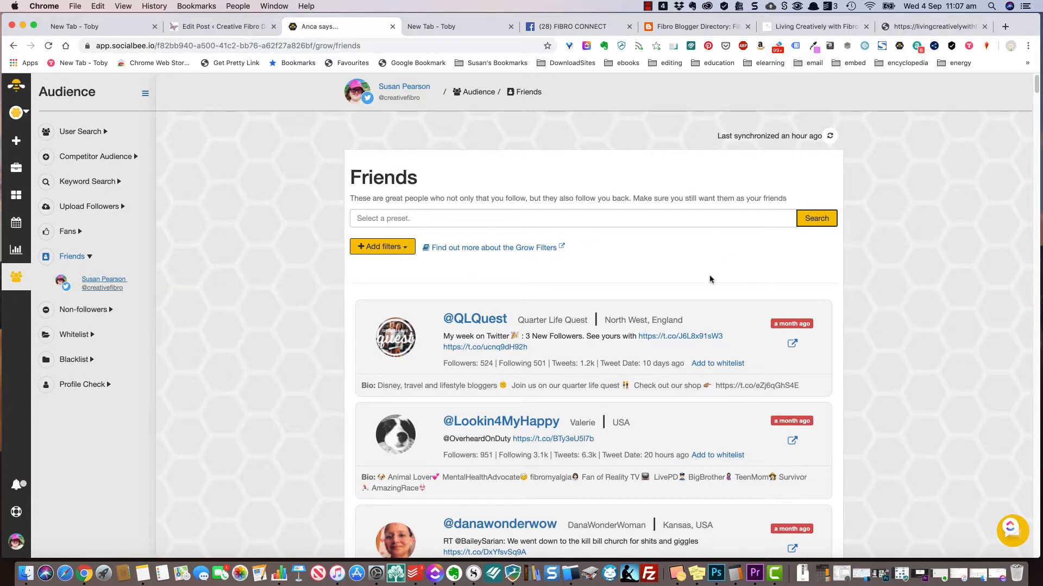
{"action": "scroll", "coordinate": [706, 277], "scroll_direction": "down", "scroll_amount": 1}
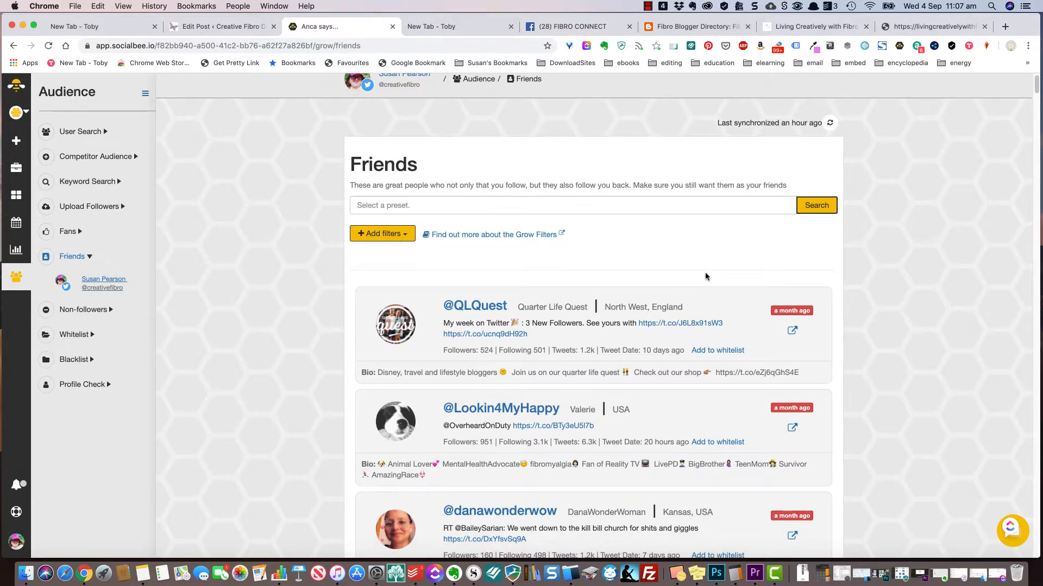
{"action": "scroll", "coordinate": [706, 272], "scroll_direction": "down", "scroll_amount": 5}
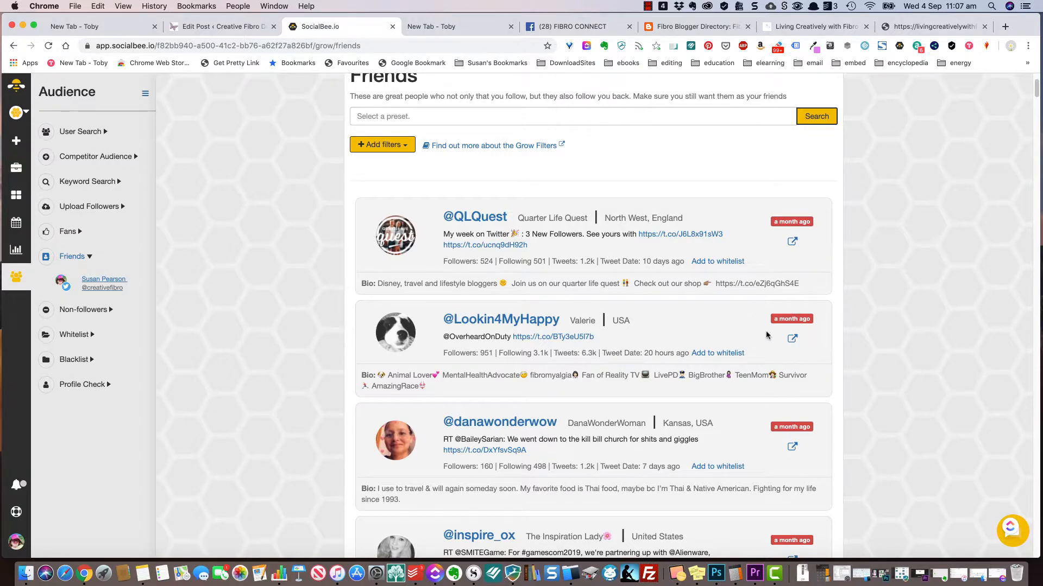
{"action": "scroll", "coordinate": [766, 335], "scroll_direction": "down", "scroll_amount": 10}
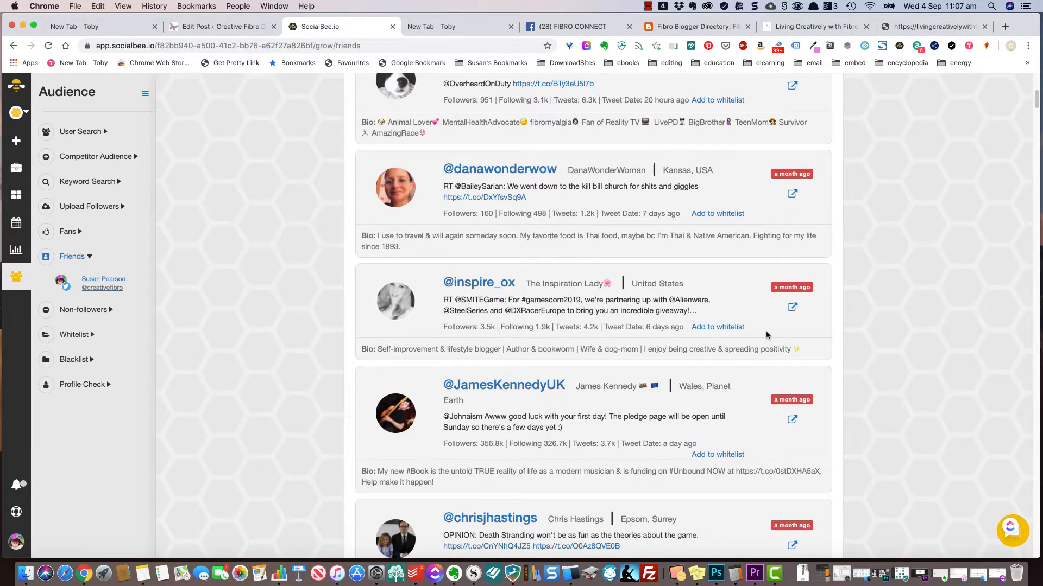
{"action": "scroll", "coordinate": [766, 335], "scroll_direction": "down", "scroll_amount": 15}
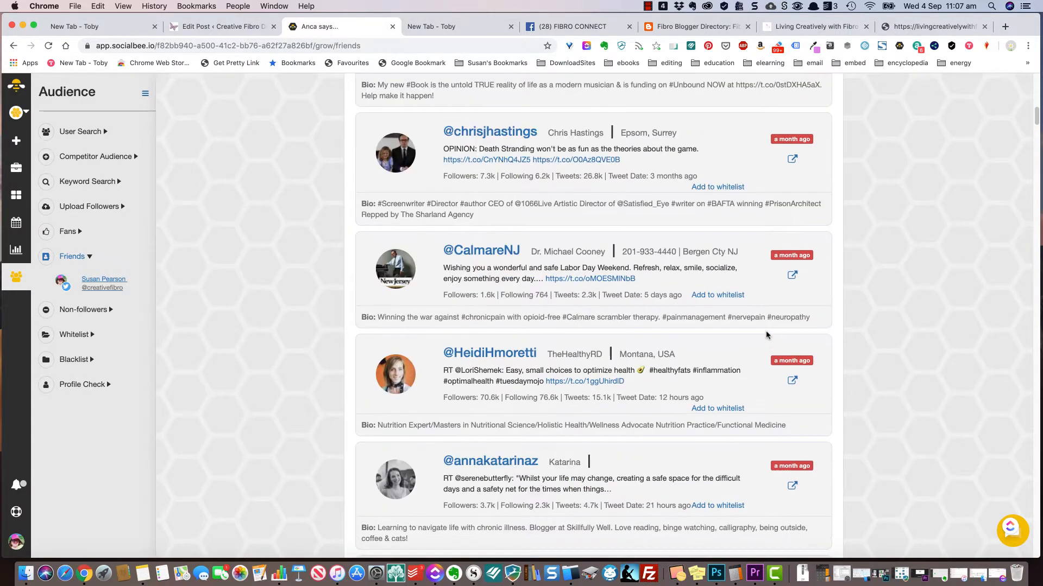
{"action": "scroll", "coordinate": [766, 335], "scroll_direction": "down", "scroll_amount": 20}
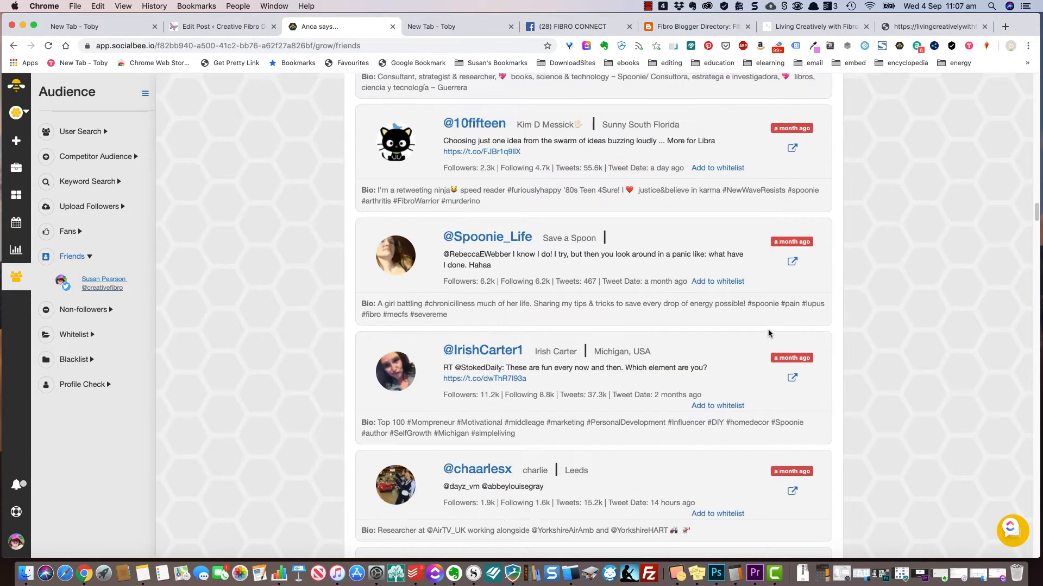
{"action": "scroll", "coordinate": [770, 332], "scroll_direction": "down", "scroll_amount": 10}
{"action": "scroll", "coordinate": [767, 331], "scroll_direction": "up", "scroll_amount": 20}
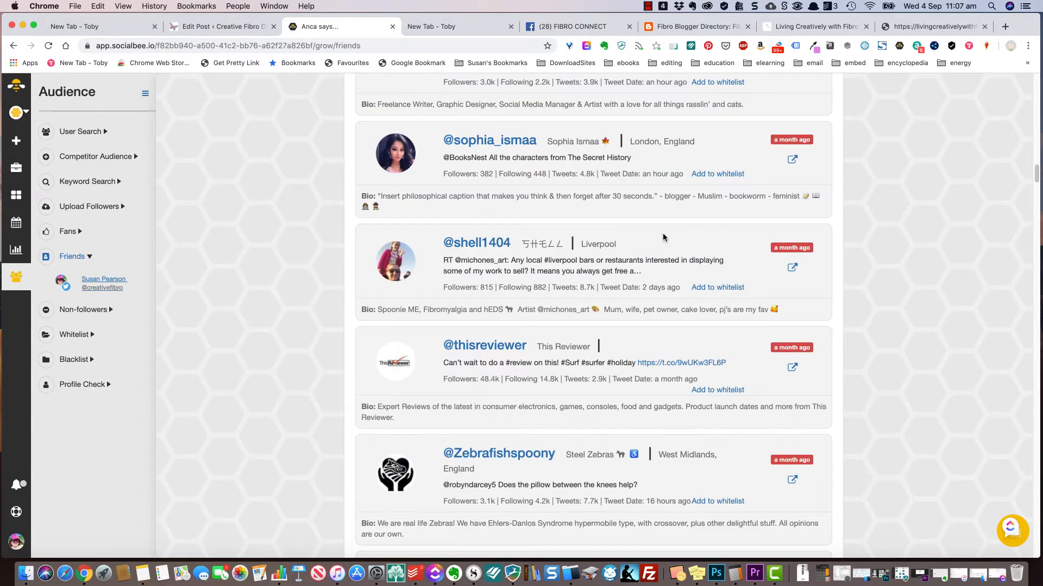
{"action": "scroll", "coordinate": [652, 223], "scroll_direction": "up", "scroll_amount": 10}
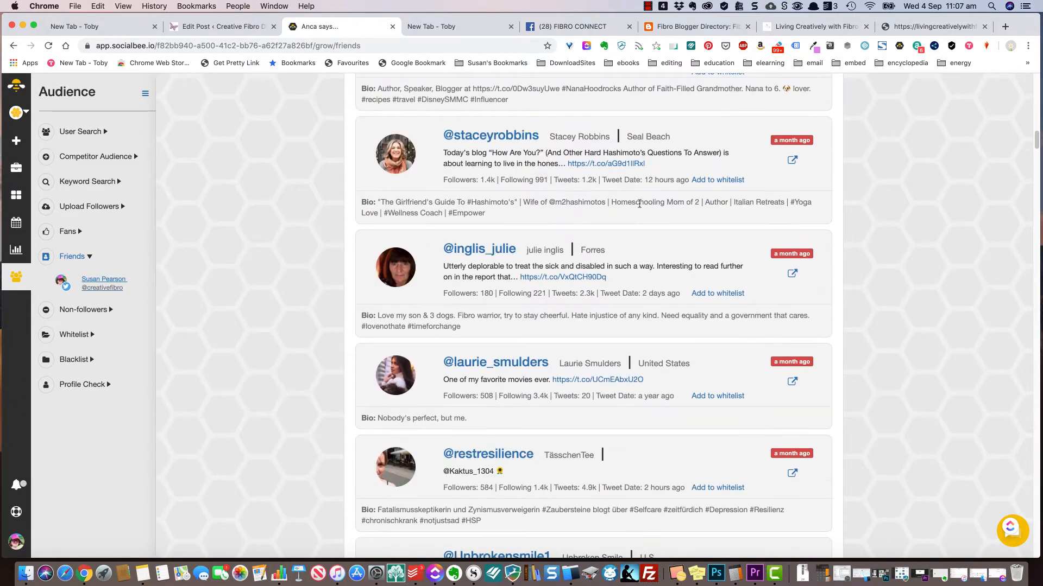
Open the Non-followers list of the Twitter profile and look through the followed accounts that do not follow back
{"action": "left_click", "coordinate": [84, 309]}
{"action": "left_click", "coordinate": [98, 304]}
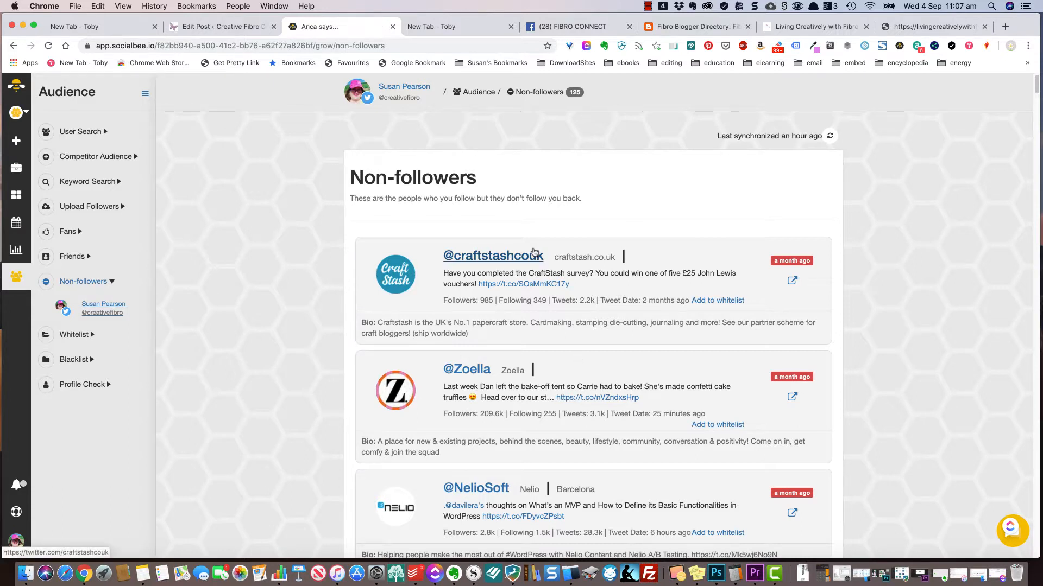
{"action": "scroll", "coordinate": [541, 266], "scroll_direction": "down", "scroll_amount": 2}
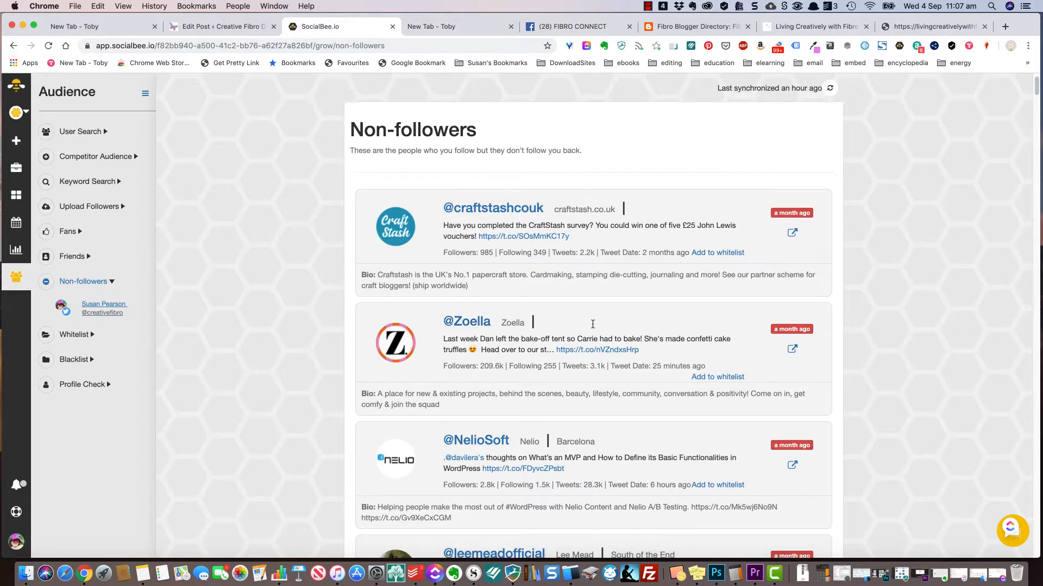
{"action": "scroll", "coordinate": [593, 268], "scroll_direction": "down", "scroll_amount": 3}
{"action": "scroll", "coordinate": [592, 266], "scroll_direction": "down", "scroll_amount": 9}
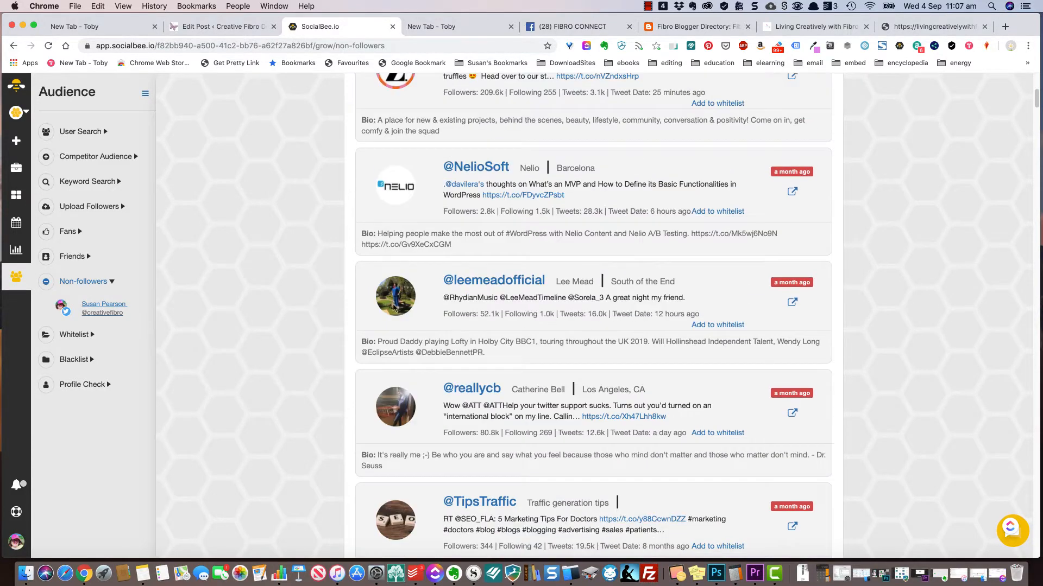
{"action": "scroll", "coordinate": [589, 279], "scroll_direction": "down", "scroll_amount": 3}
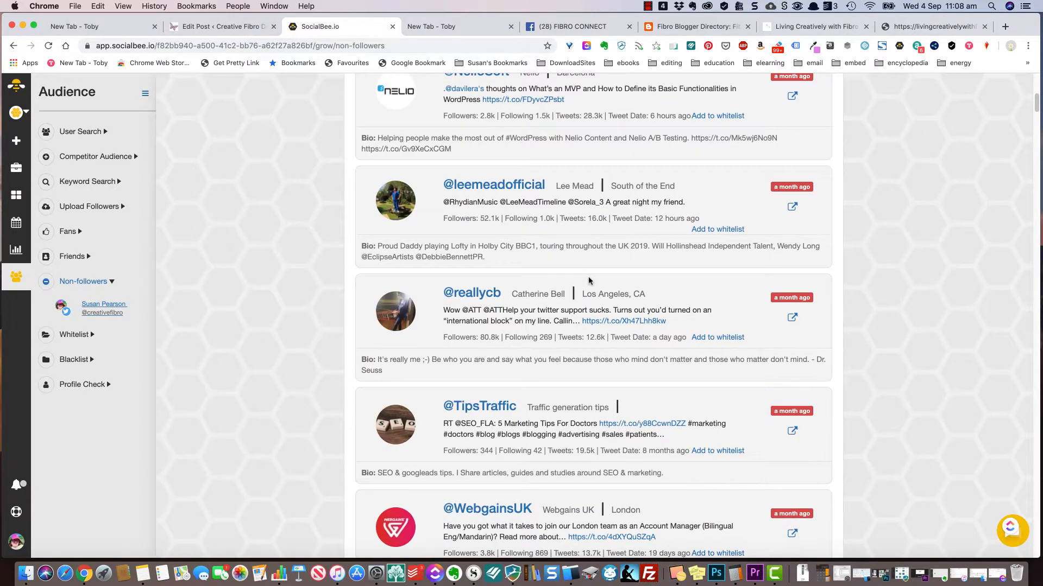
{"action": "scroll", "coordinate": [589, 281], "scroll_direction": "down", "scroll_amount": 5}
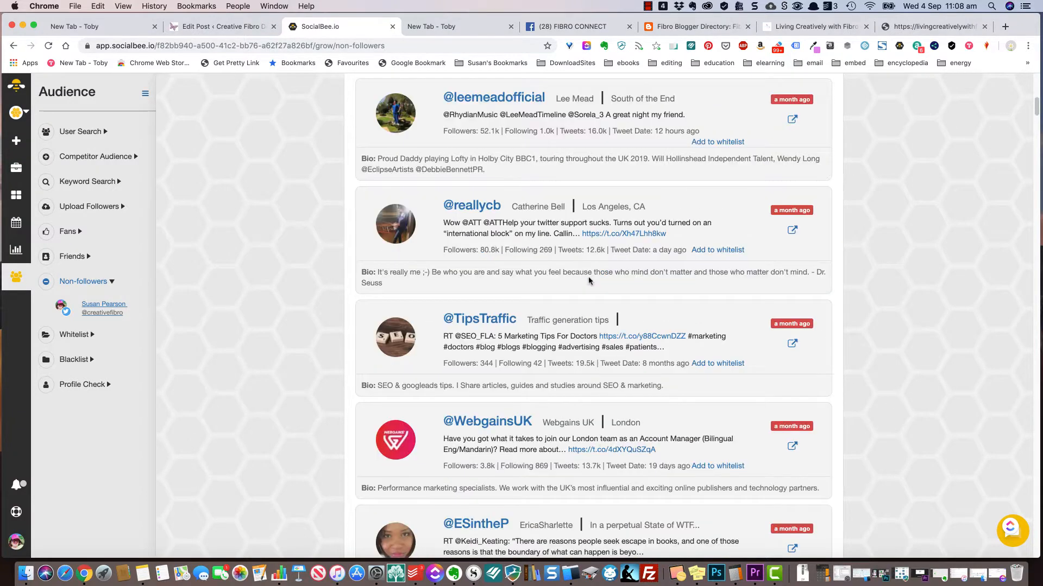
{"action": "scroll", "coordinate": [590, 281], "scroll_direction": "down", "scroll_amount": 3}
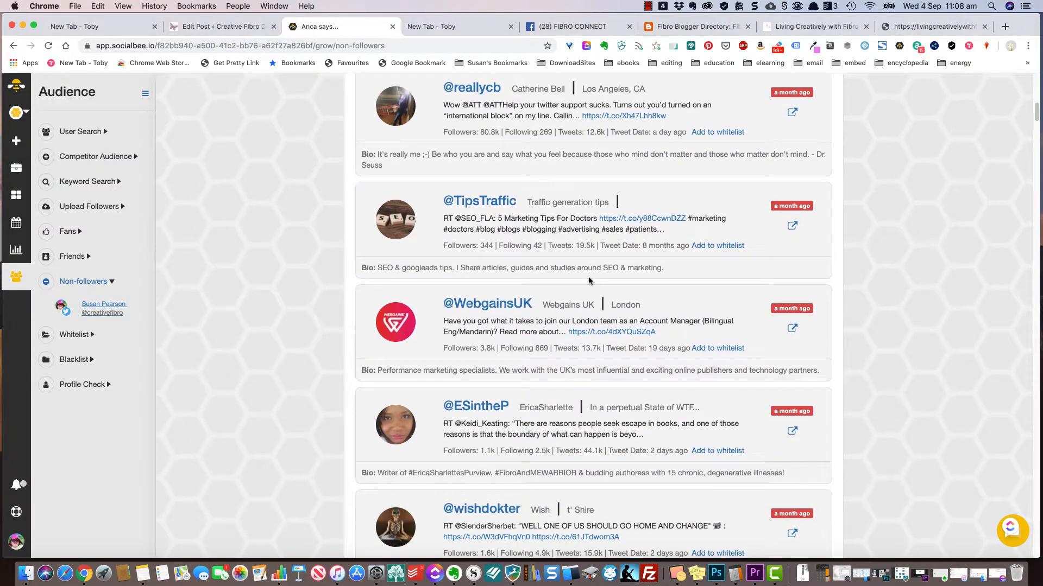
{"action": "scroll", "coordinate": [590, 281], "scroll_direction": "down", "scroll_amount": 4}
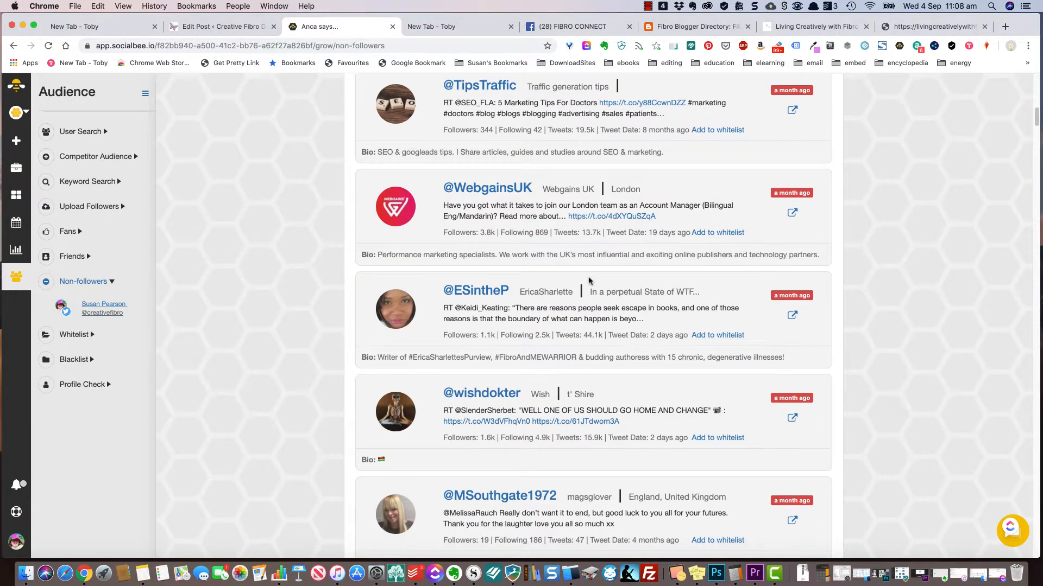
{"action": "scroll", "coordinate": [589, 281], "scroll_direction": "down", "scroll_amount": 3}
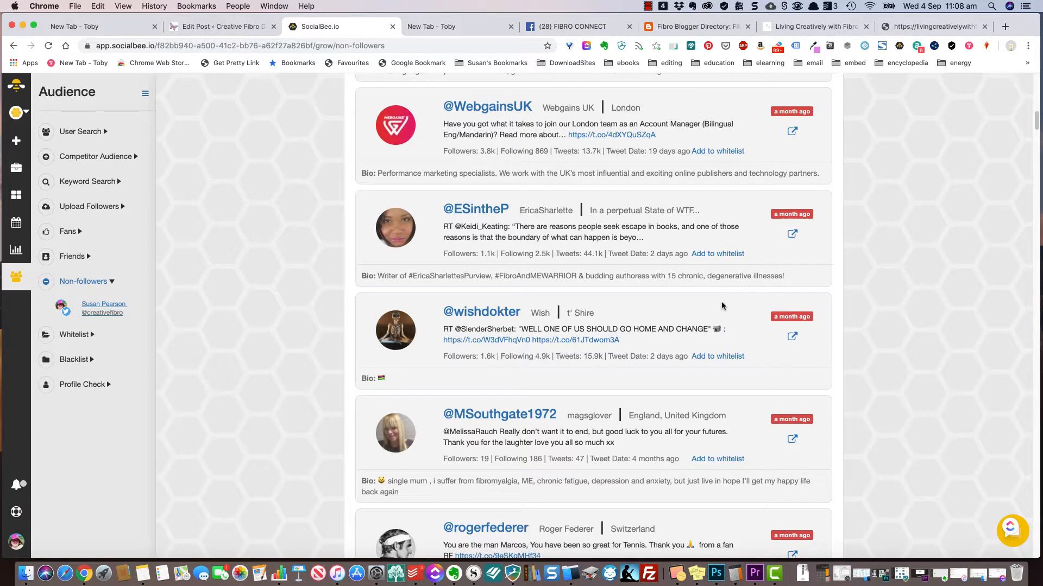
{"action": "scroll", "coordinate": [1006, 371], "scroll_direction": "down", "scroll_amount": 1}
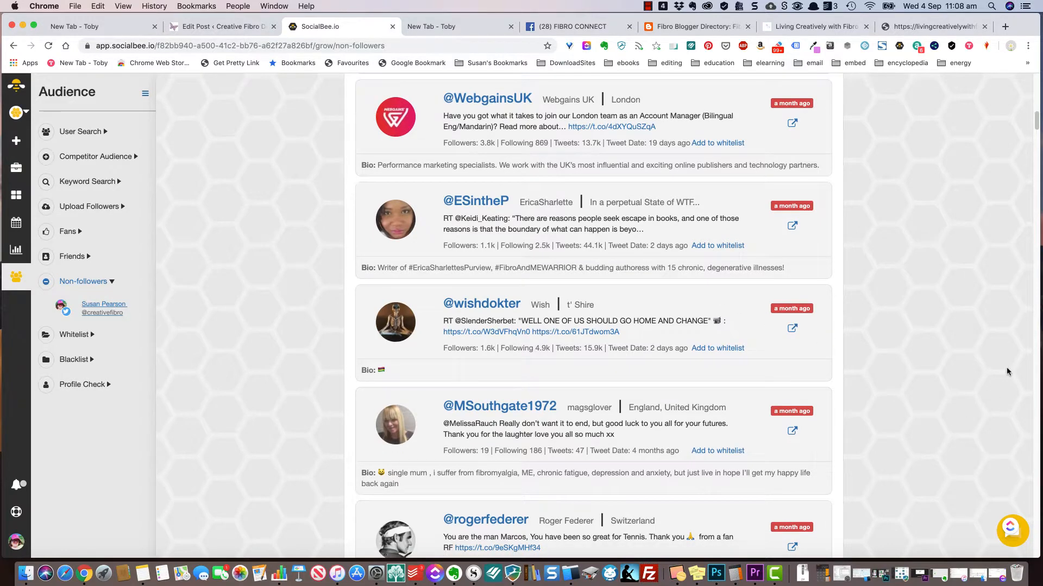
{"action": "scroll", "coordinate": [1006, 371], "scroll_direction": "down", "scroll_amount": 2}
{"action": "scroll", "coordinate": [1006, 371], "scroll_direction": "down", "scroll_amount": 10}
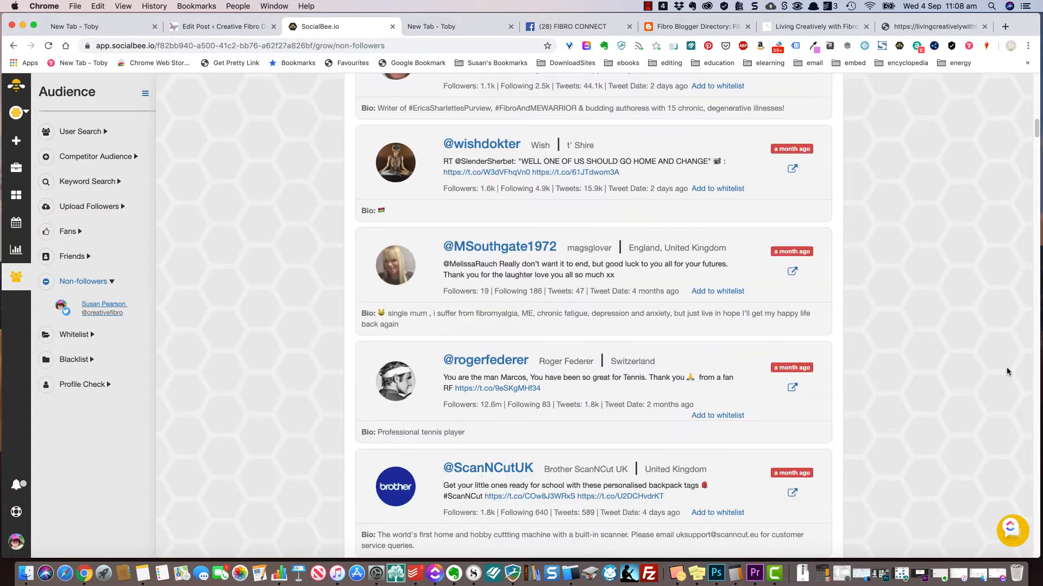
{"action": "scroll", "coordinate": [1006, 371], "scroll_direction": "down", "scroll_amount": 5}
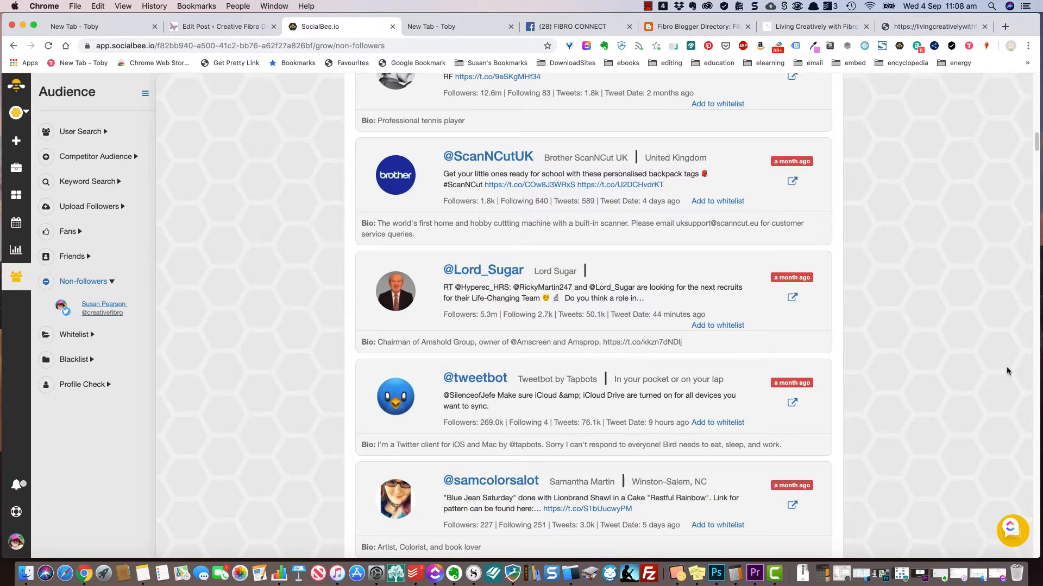
{"action": "scroll", "coordinate": [1006, 372], "scroll_direction": "down", "scroll_amount": 6}
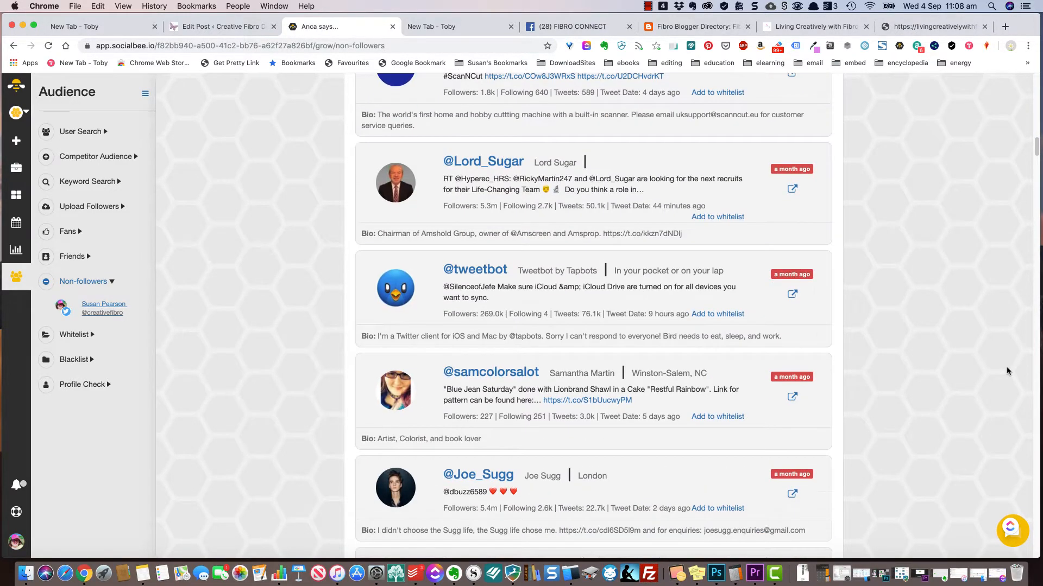
{"action": "scroll", "coordinate": [1006, 371], "scroll_direction": "down", "scroll_amount": 3}
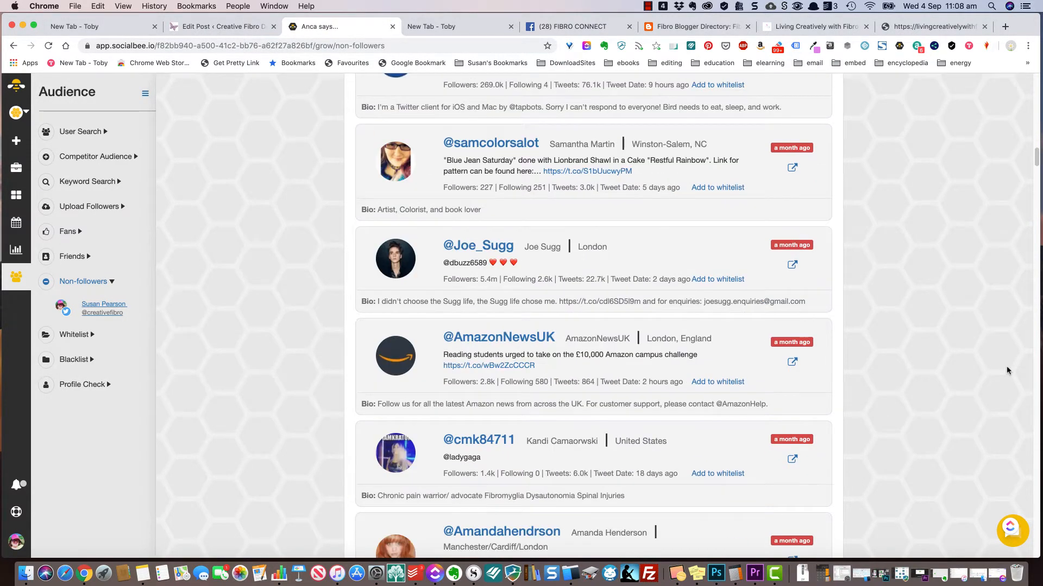
{"action": "scroll", "coordinate": [1006, 370], "scroll_direction": "down", "scroll_amount": 7}
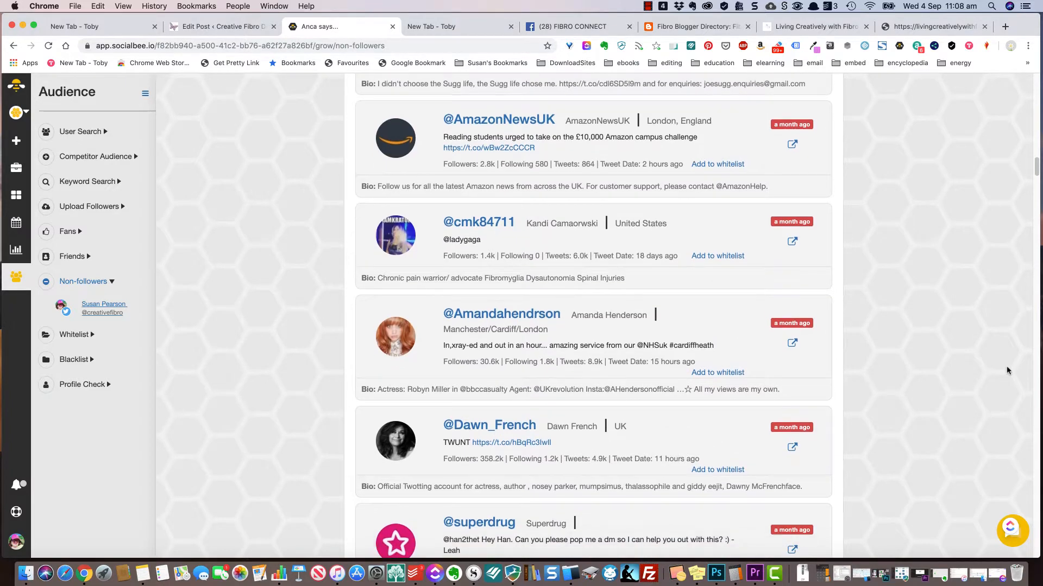
{"action": "scroll", "coordinate": [1005, 370], "scroll_direction": "down", "scroll_amount": 20}
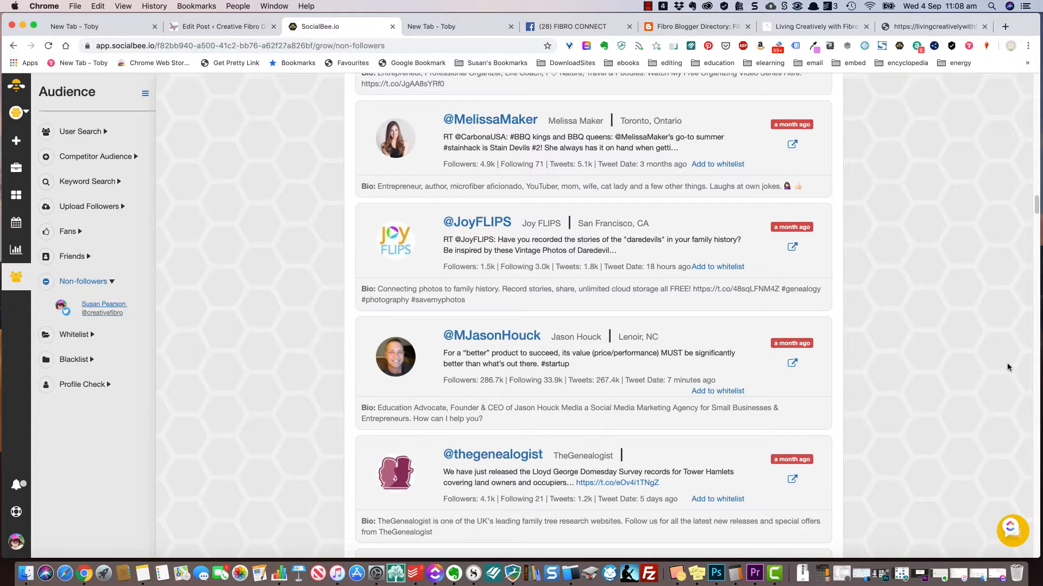
{"action": "scroll", "coordinate": [1007, 364], "scroll_direction": "down", "scroll_amount": 11}
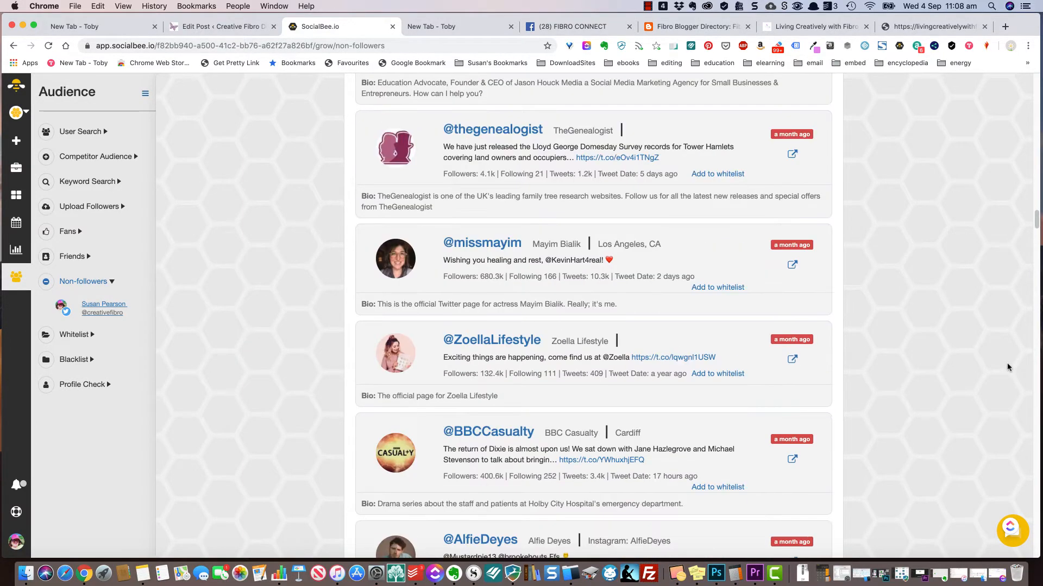
{"action": "scroll", "coordinate": [1007, 367], "scroll_direction": "down", "scroll_amount": 10}
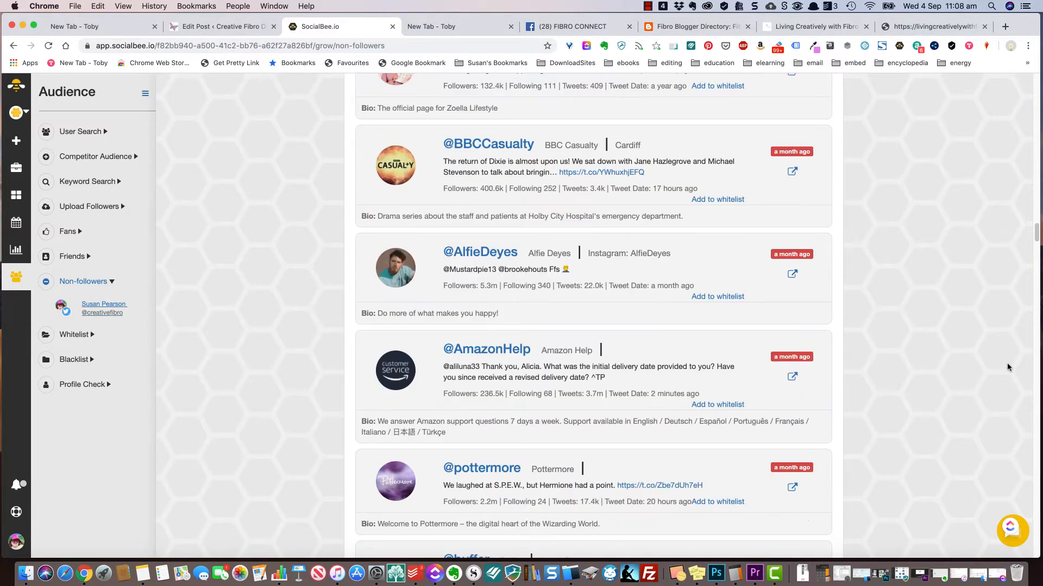
{"action": "scroll", "coordinate": [1007, 366], "scroll_direction": "down", "scroll_amount": 13}
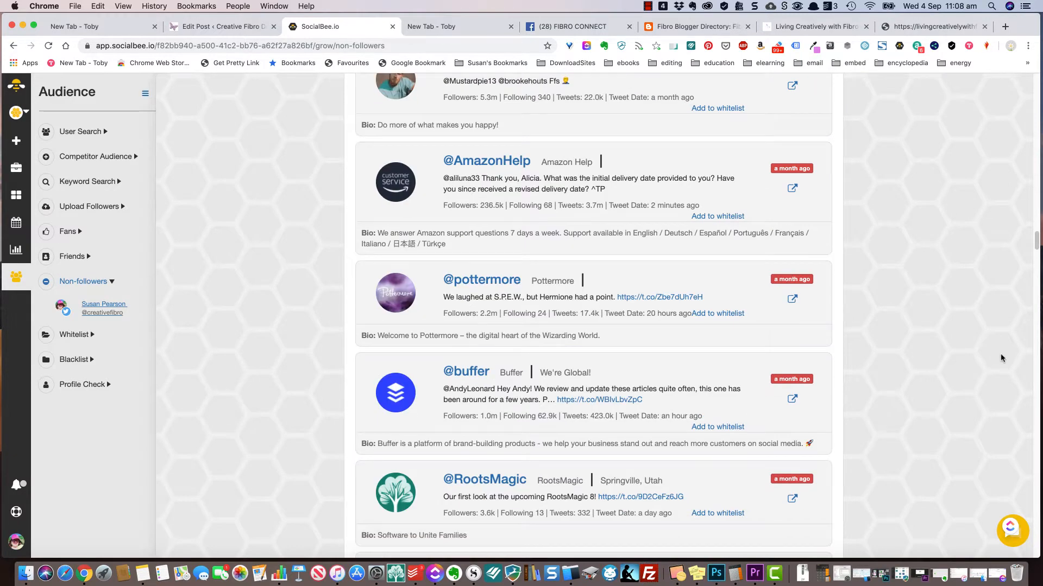
{"action": "scroll", "coordinate": [1002, 356], "scroll_direction": "down", "scroll_amount": 7}
{"action": "scroll", "coordinate": [1001, 354], "scroll_direction": "down", "scroll_amount": 7}
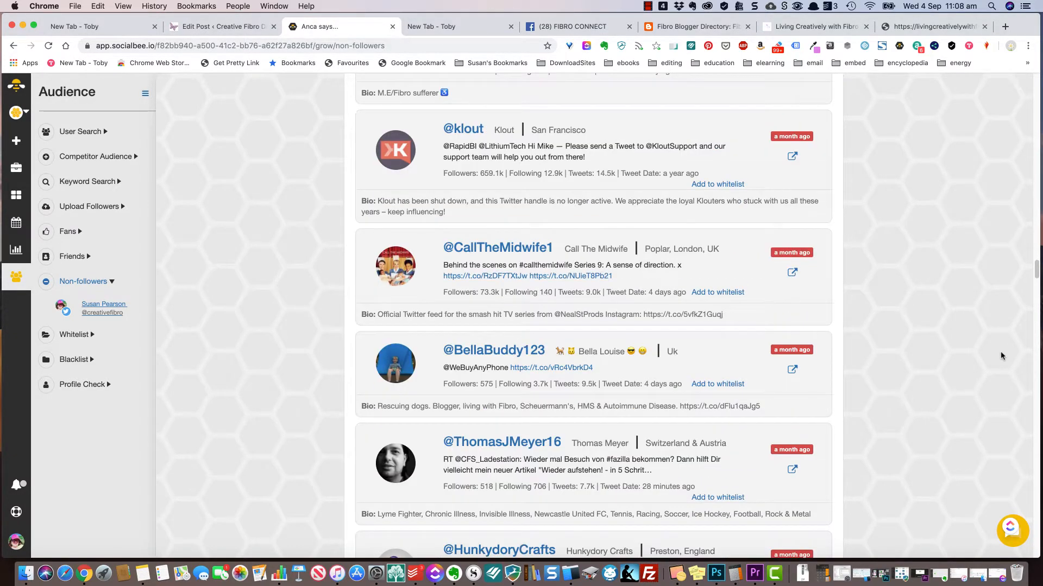
{"action": "scroll", "coordinate": [1001, 354], "scroll_direction": "down", "scroll_amount": 16}
{"action": "scroll", "coordinate": [1002, 353], "scroll_direction": "down", "scroll_amount": 18}
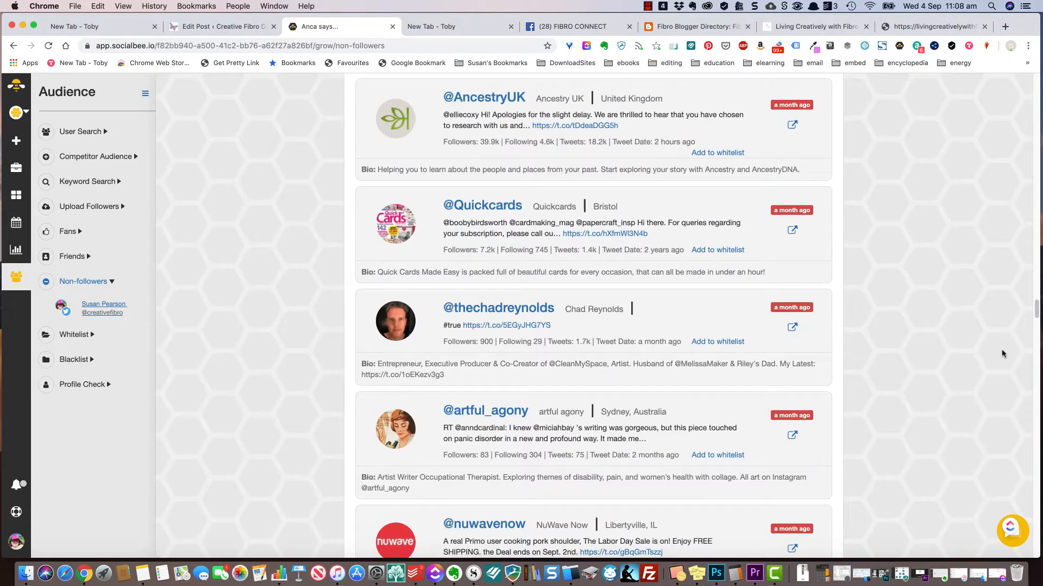
{"action": "scroll", "coordinate": [1002, 350], "scroll_direction": "down", "scroll_amount": 7}
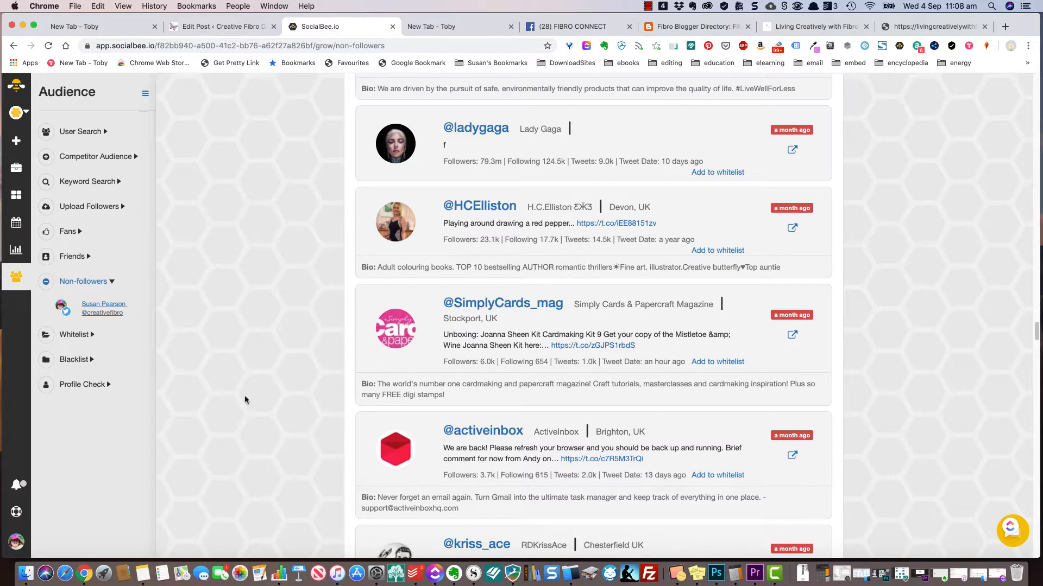
{"action": "scroll", "coordinate": [222, 379], "scroll_direction": "up", "scroll_amount": 1}
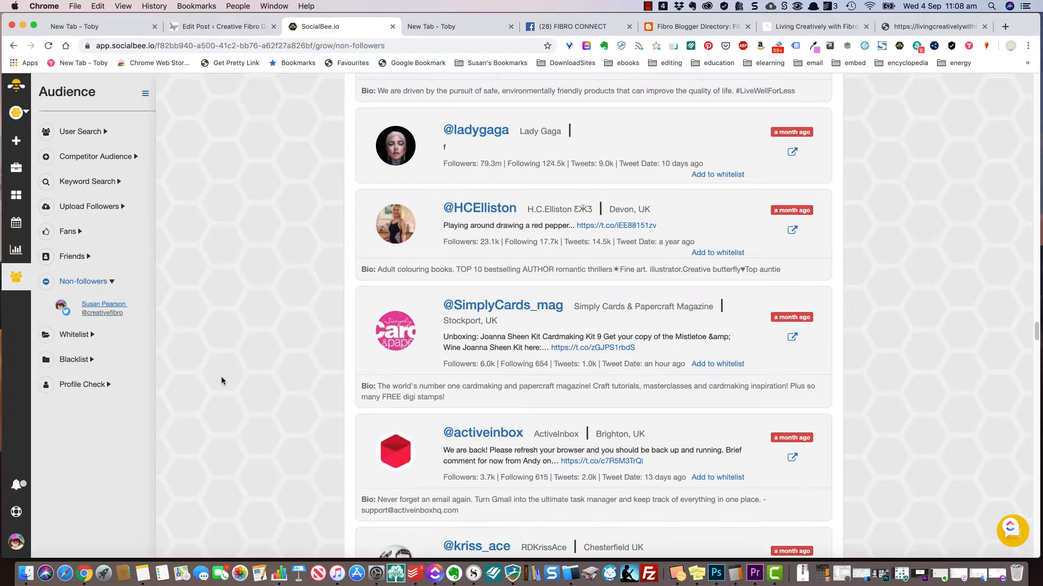
{"action": "scroll", "coordinate": [221, 382], "scroll_direction": "up", "scroll_amount": 12}
View the Whitelist and Blacklist pages of the Twitter profile
{"action": "left_click", "coordinate": [65, 336]}
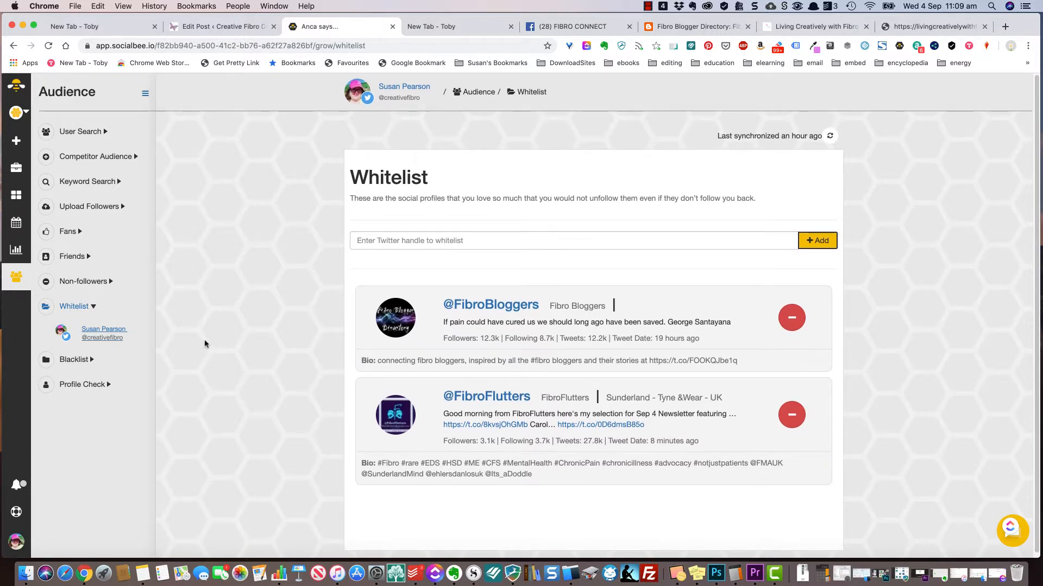
{"action": "left_click", "coordinate": [64, 359]}
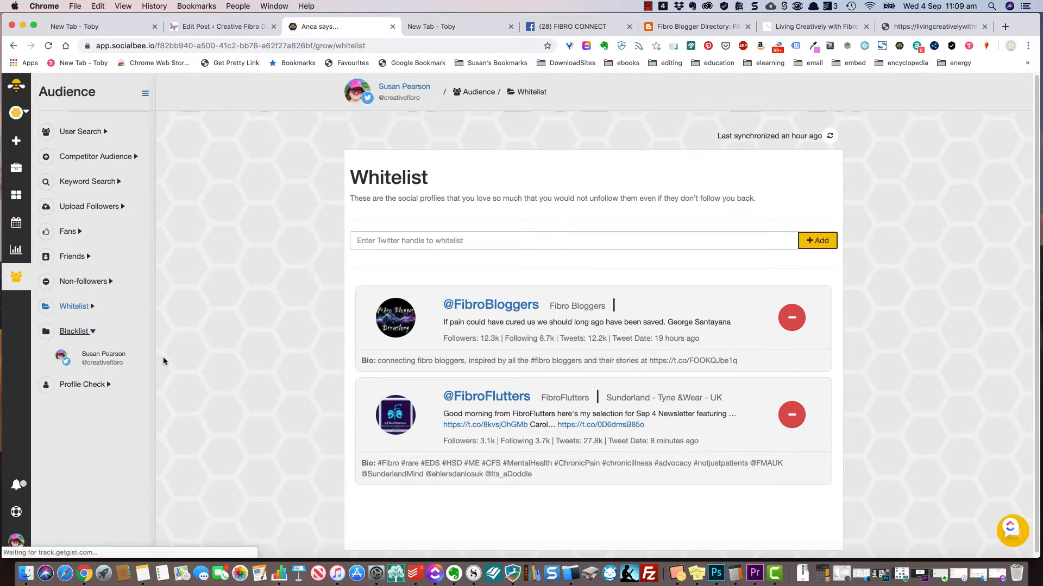
{"action": "left_click", "coordinate": [117, 359]}
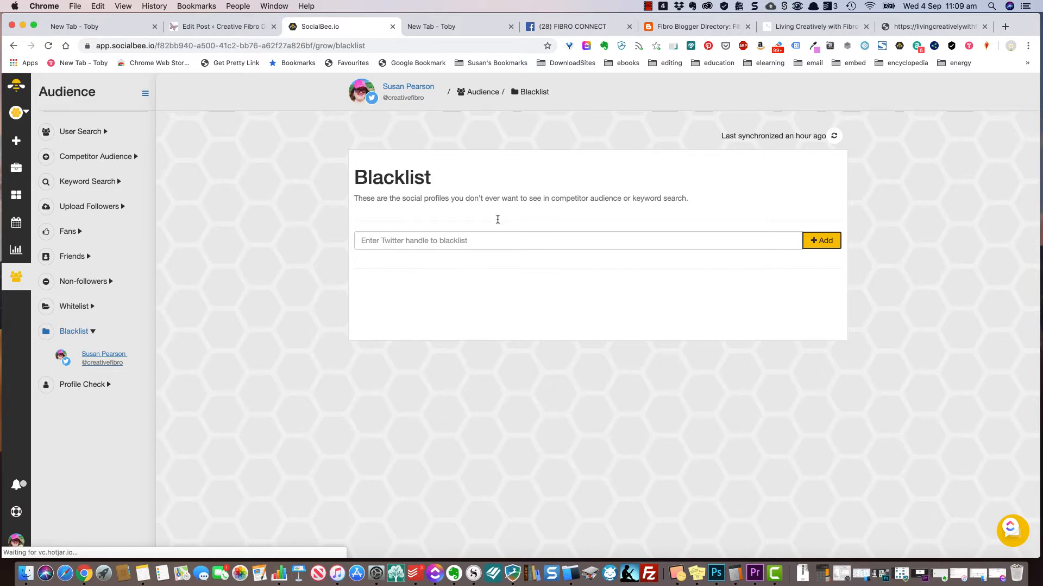
Open the Social Profile Check page for the Twitter profile
{"action": "left_click", "coordinate": [93, 385]}
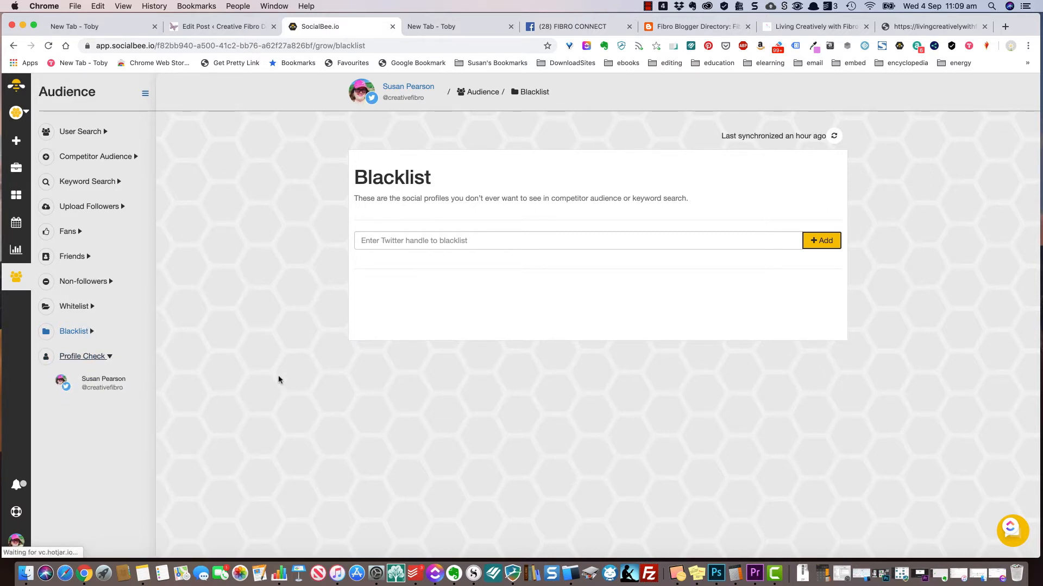
{"action": "left_click", "coordinate": [109, 380]}
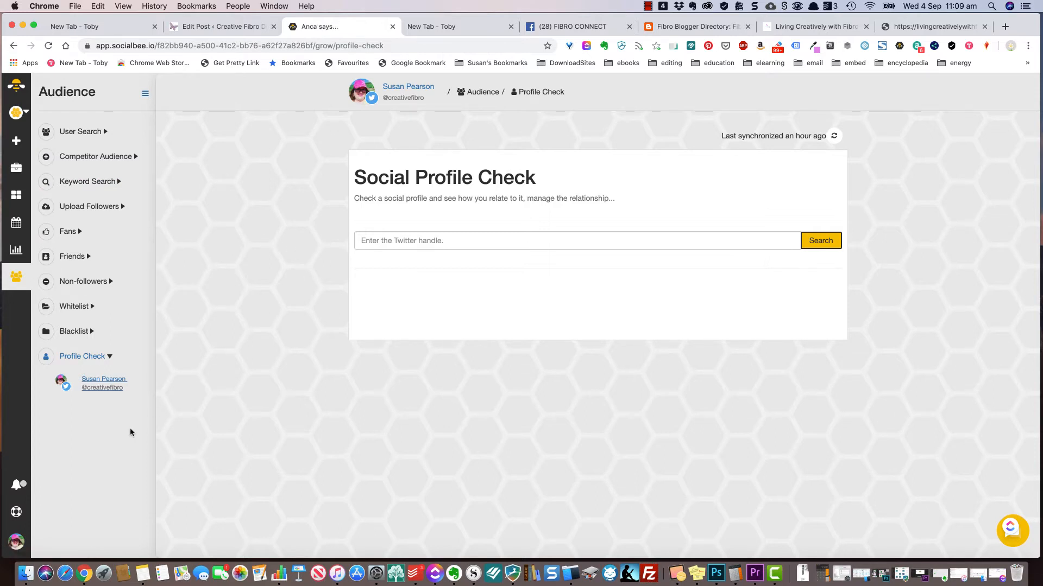
Look through the list of latest SocialBee changes and close it again
{"action": "left_click", "coordinate": [16, 486]}
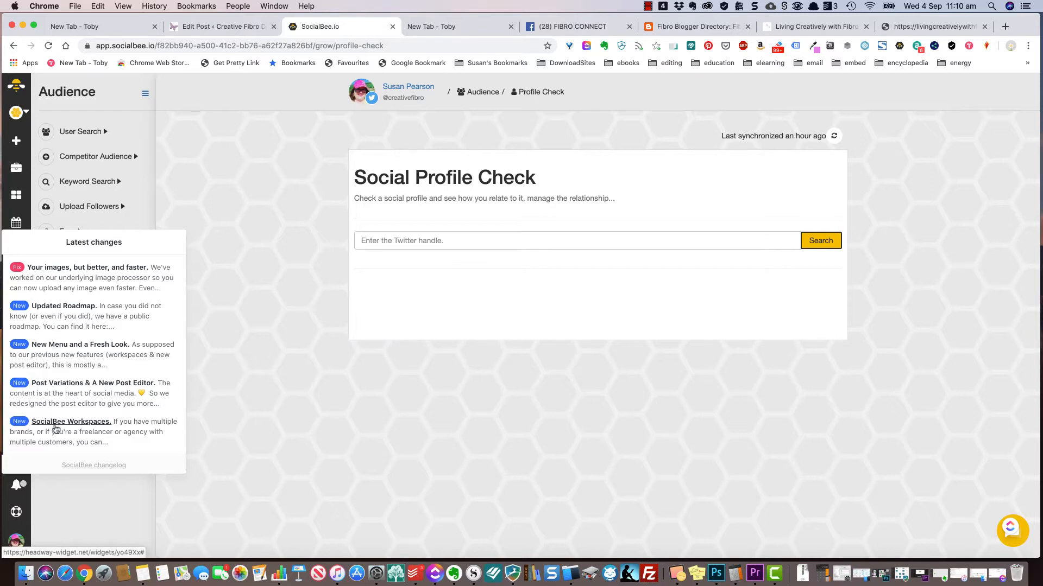
{"action": "left_click", "coordinate": [261, 315]}
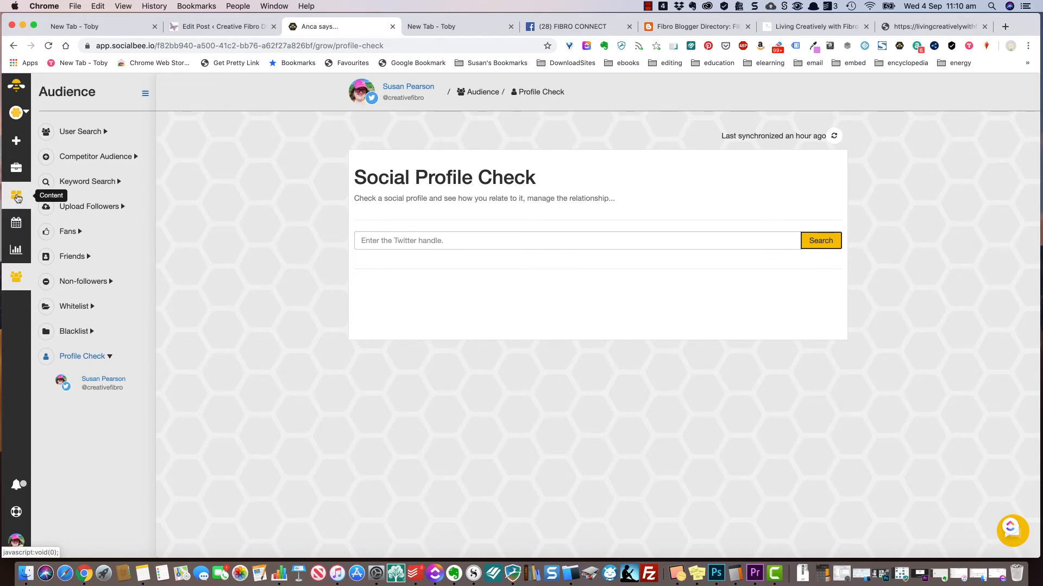
Return to the workspace dashboard and look through the Social Profiles Overview with the content status of each connected profile
{"action": "left_click", "coordinate": [18, 171]}
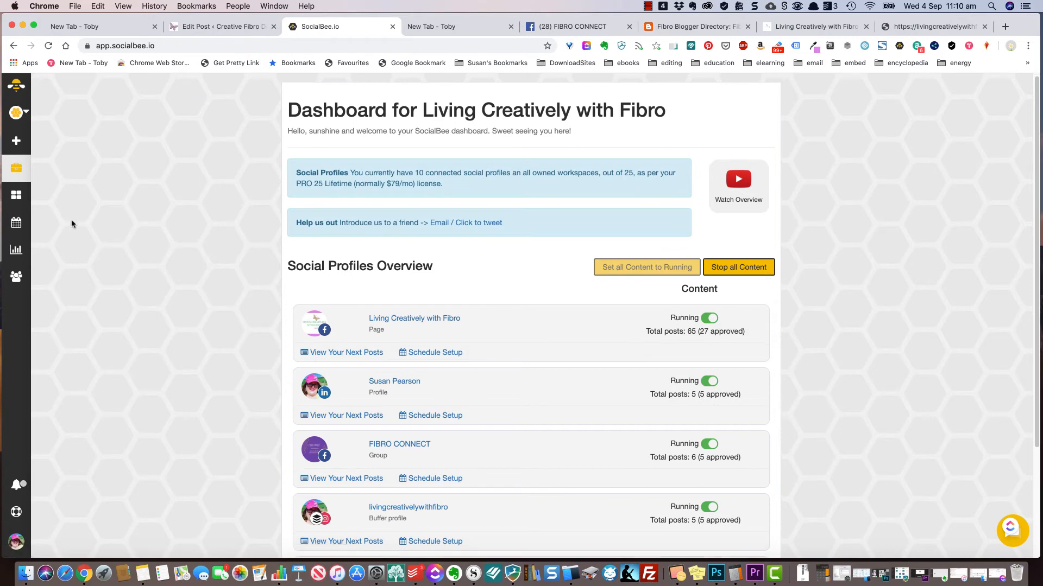
{"action": "scroll", "coordinate": [170, 232], "scroll_direction": "down", "scroll_amount": 5}
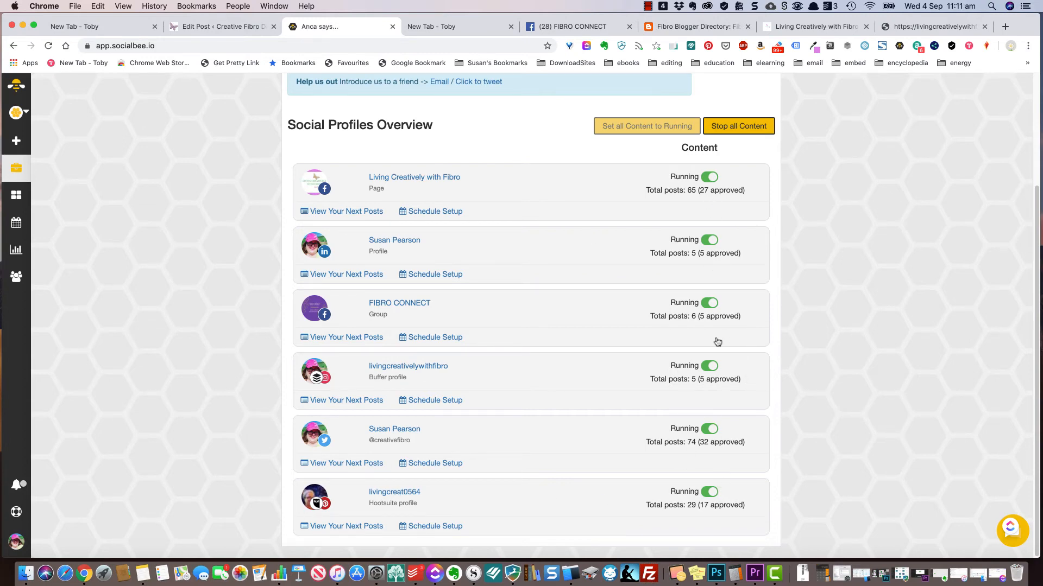
{"action": "scroll", "coordinate": [868, 277], "scroll_direction": "up", "scroll_amount": 2}
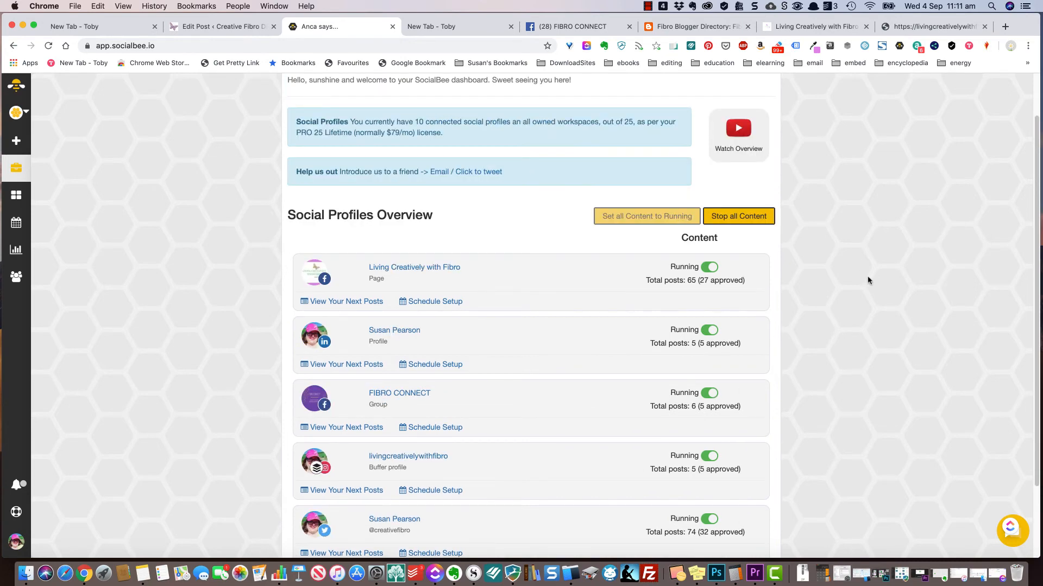
{"action": "scroll", "coordinate": [868, 281], "scroll_direction": "up", "scroll_amount": 1}
{"action": "scroll", "coordinate": [867, 282], "scroll_direction": "up", "scroll_amount": 1}
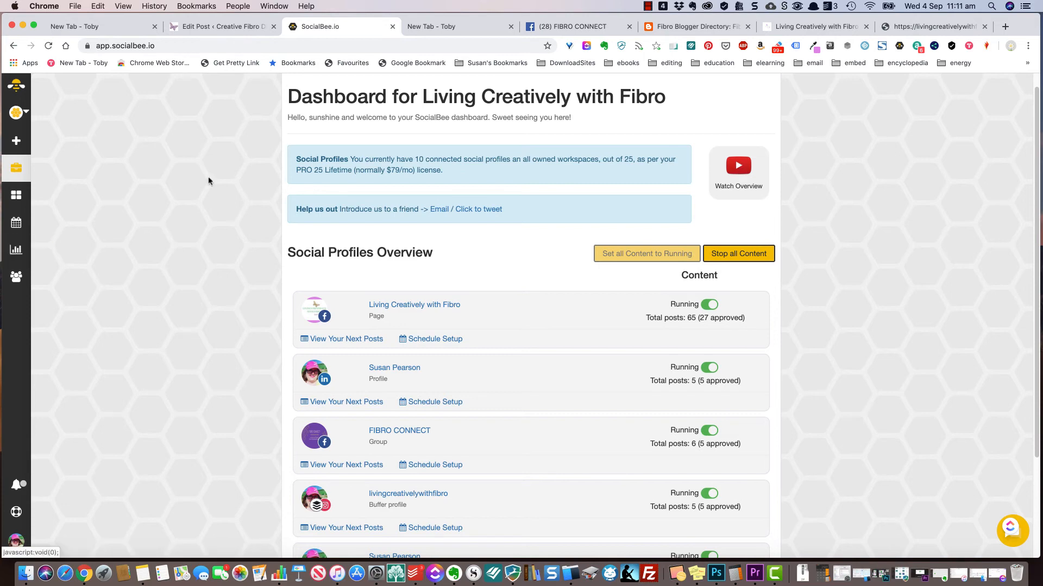
{"action": "scroll", "coordinate": [199, 213], "scroll_direction": "up", "scroll_amount": 1}
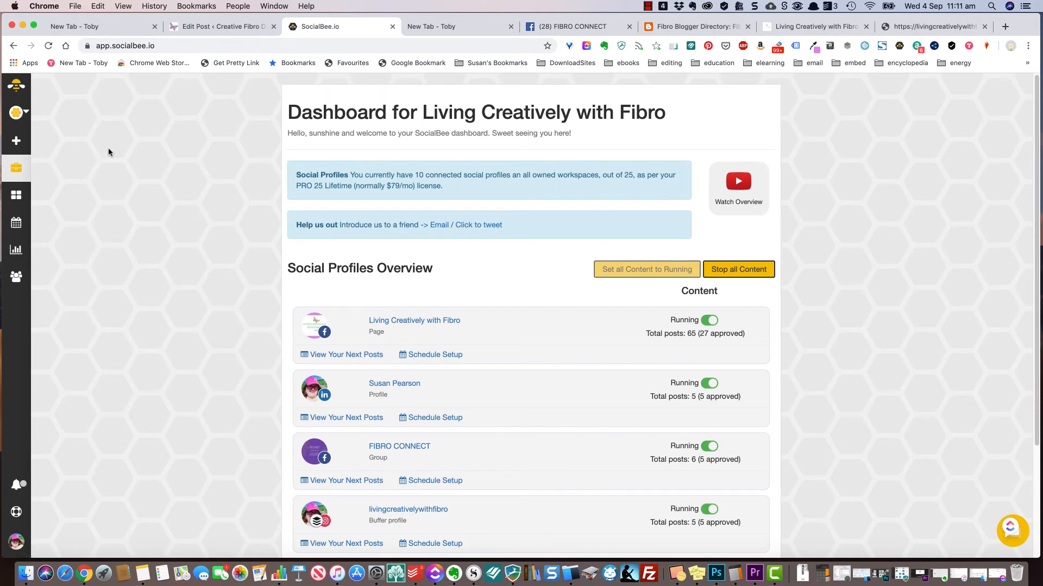
View the list of available workspaces and the option to create a new one, and close it without switching
{"action": "left_click", "coordinate": [26, 114]}
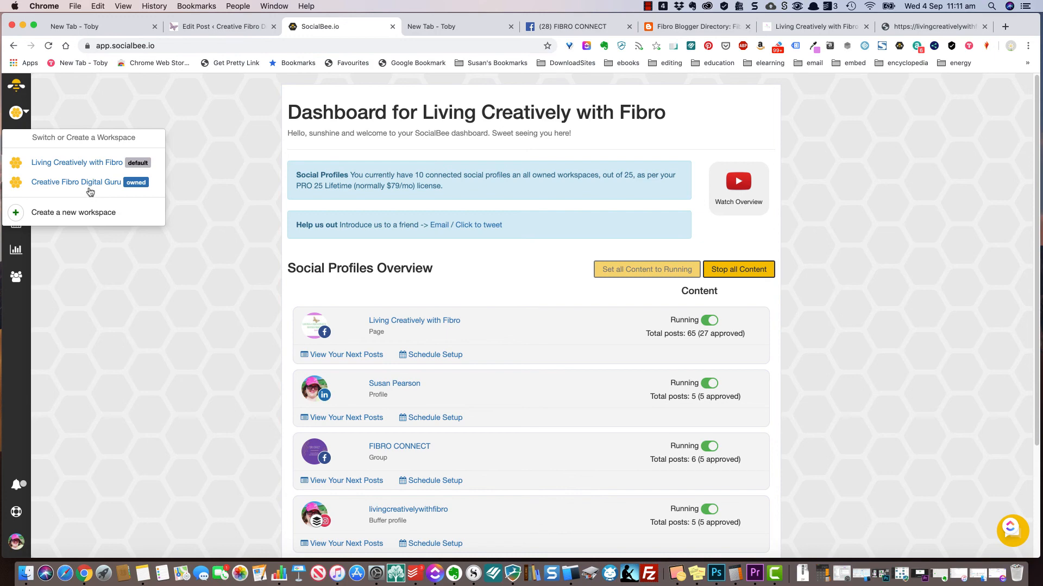
{"action": "left_click", "coordinate": [158, 115]}
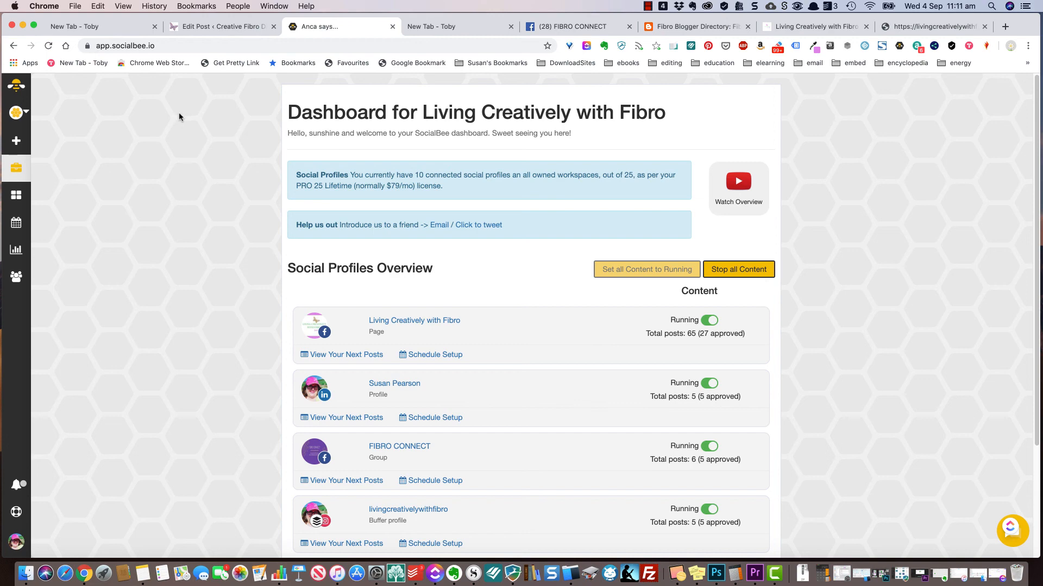
{"action": "left_click", "coordinate": [647, 6]}
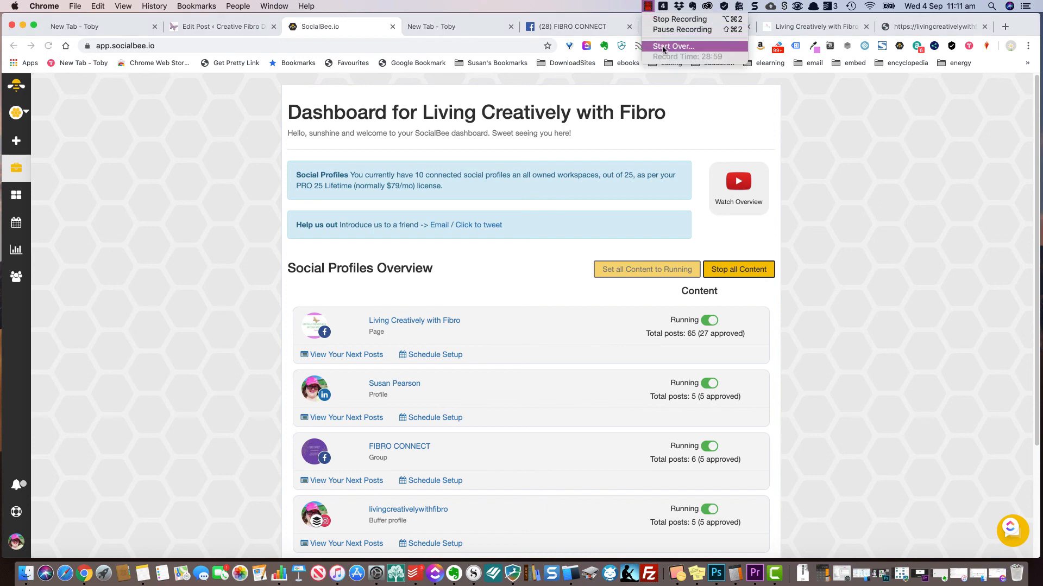